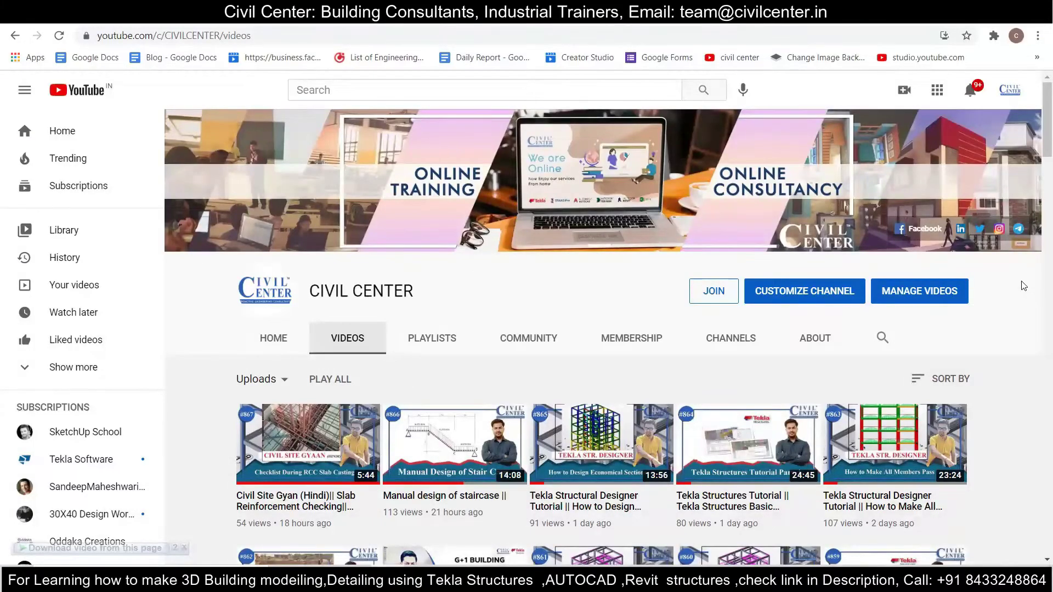
pyautogui.scroll(-3, 987, 330)
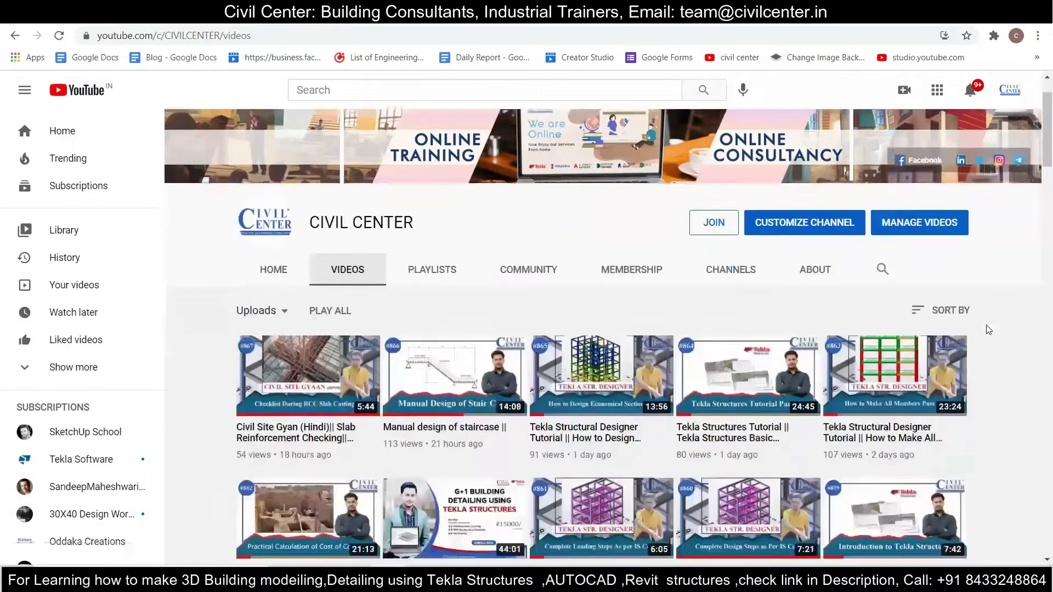
pyautogui.scroll(-1, 988, 330)
pyautogui.scroll(-1, 987, 330)
pyautogui.scroll(-1, 988, 330)
pyautogui.scroll(-2, 988, 330)
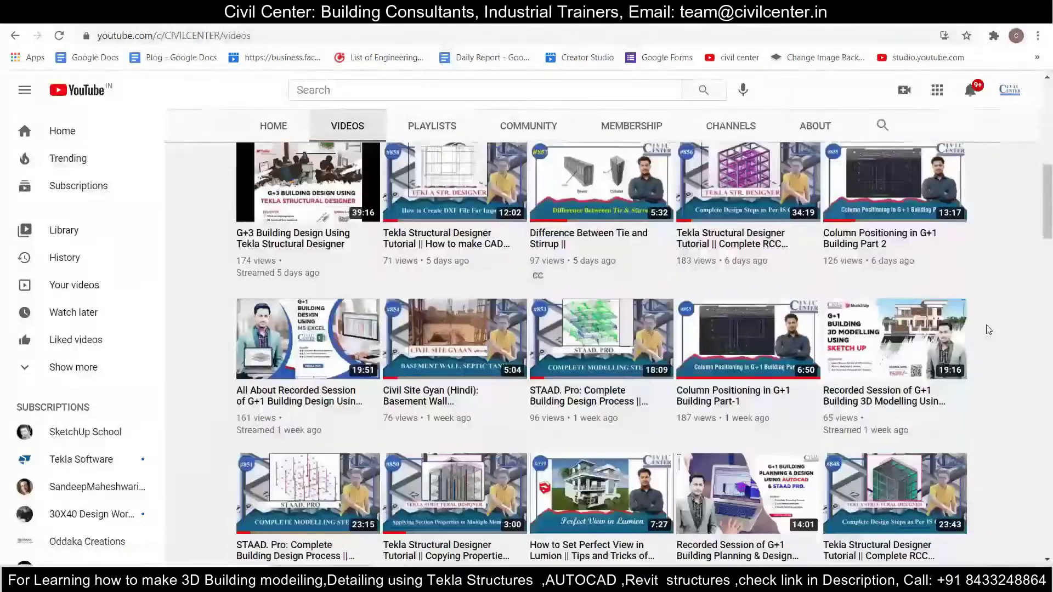
pyautogui.scroll(-1, 988, 330)
pyautogui.scroll(-1, 988, 330)
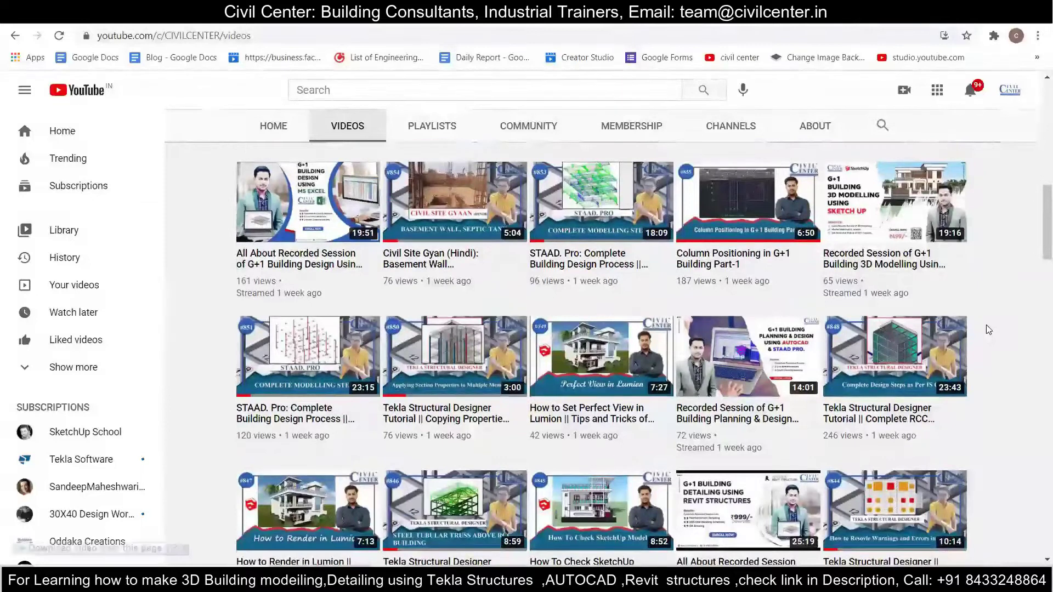
pyautogui.scroll(-2, 988, 330)
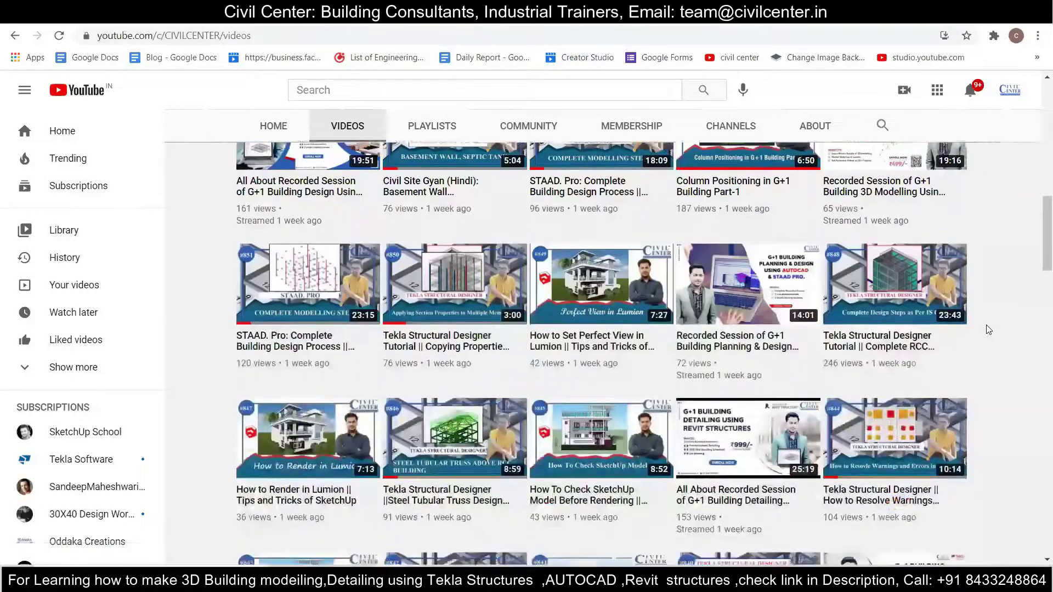
pyautogui.scroll(-1, 988, 330)
pyautogui.scroll(-1, 988, 330)
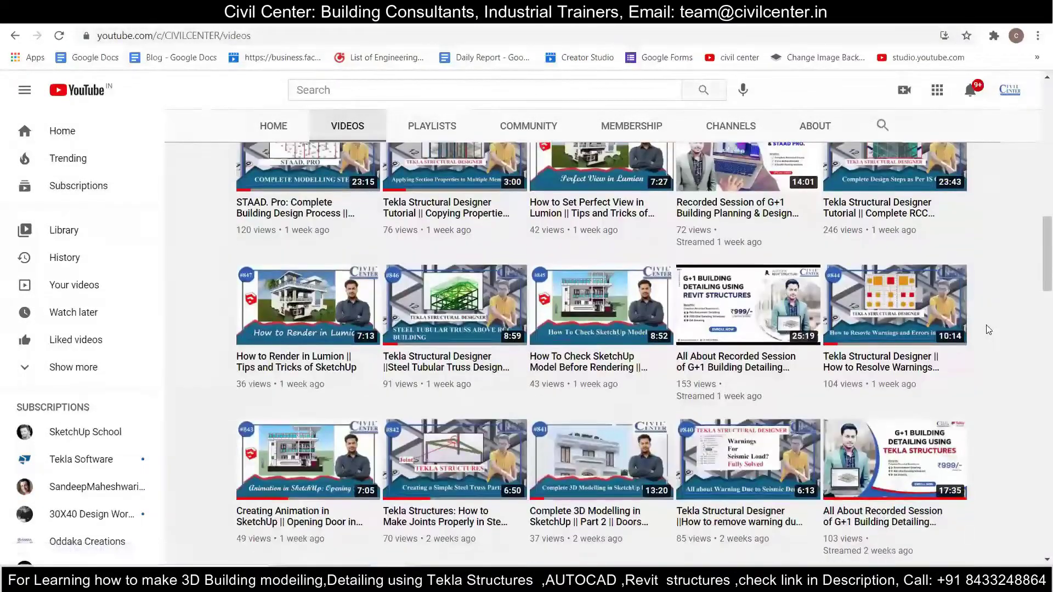
pyautogui.scroll(2, 988, 330)
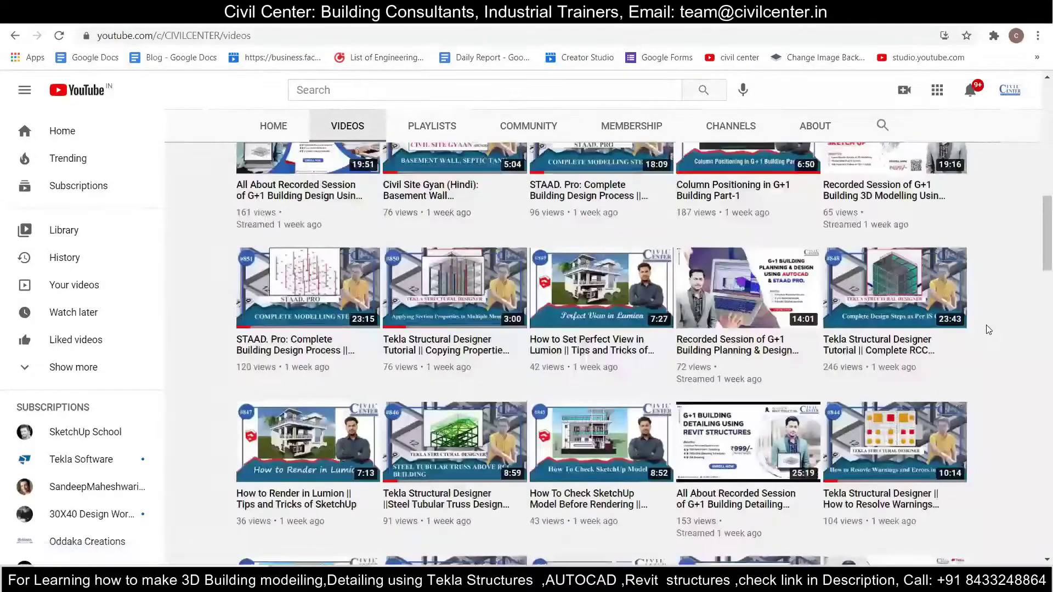
pyautogui.scroll(2, 989, 330)
pyautogui.scroll(1, 988, 330)
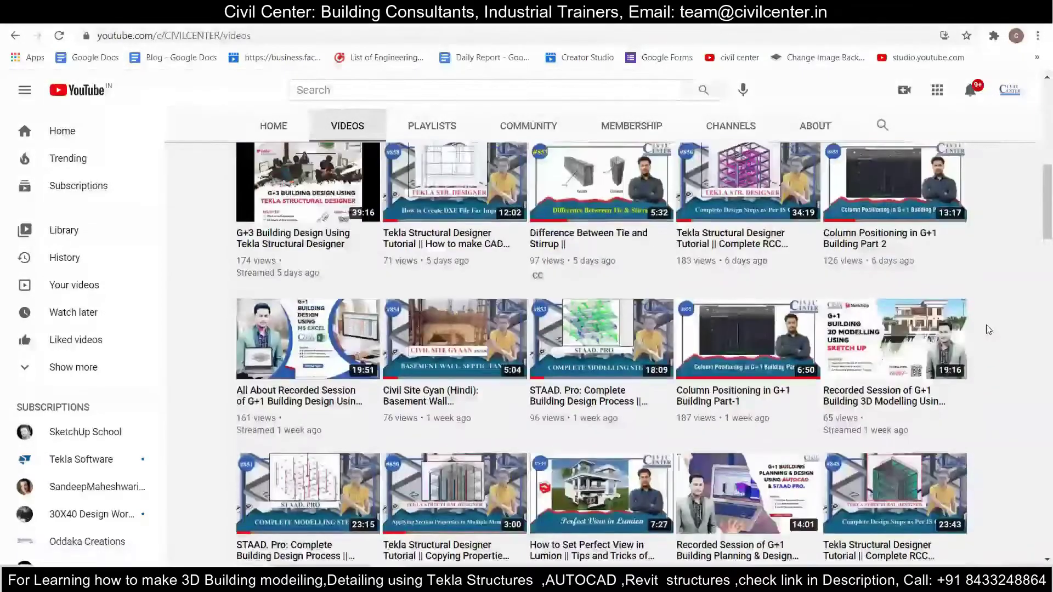
pyautogui.scroll(1, 987, 330)
pyautogui.scroll(2, 988, 330)
pyautogui.scroll(1, 988, 330)
pyautogui.scroll(1, 988, 329)
pyautogui.scroll(1, 987, 330)
pyautogui.scroll(1, 988, 329)
pyautogui.scroll(1, 988, 330)
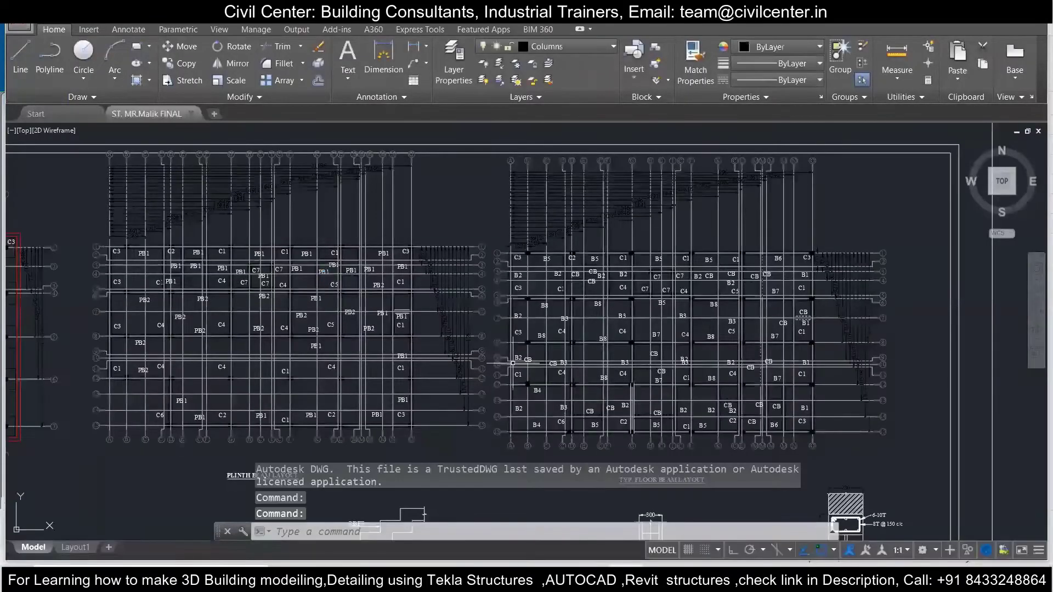
pyautogui.scroll(-5, 473, 337)
pyautogui.scroll(3, 554, 196)
pyautogui.scroll(2, 554, 196)
pyautogui.scroll(-2, 554, 196)
pyautogui.scroll(-3, 423, 340)
pyautogui.scroll(-1, 423, 341)
pyautogui.scroll(-1, 304, 481)
pyautogui.scroll(3, 823, 461)
pyautogui.scroll(1, 877, 230)
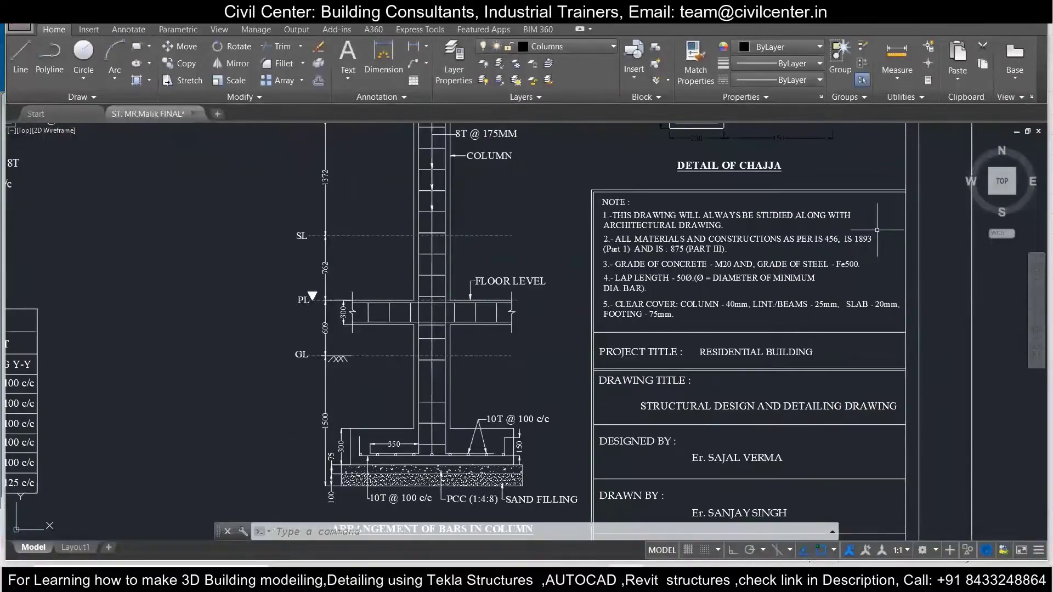
pyautogui.scroll(-2, 877, 230)
pyautogui.scroll(-2, 652, 349)
pyautogui.scroll(1, 485, 317)
pyautogui.scroll(2, 641, 196)
pyautogui.scroll(2, 493, 231)
pyautogui.scroll(-1, 386, 246)
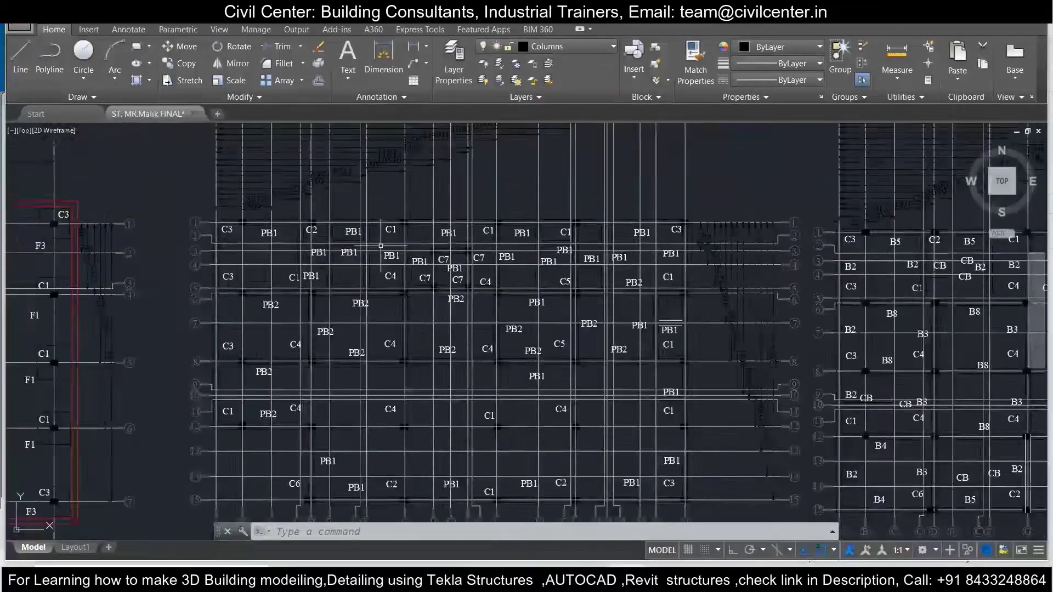
pyautogui.scroll(-1, 387, 246)
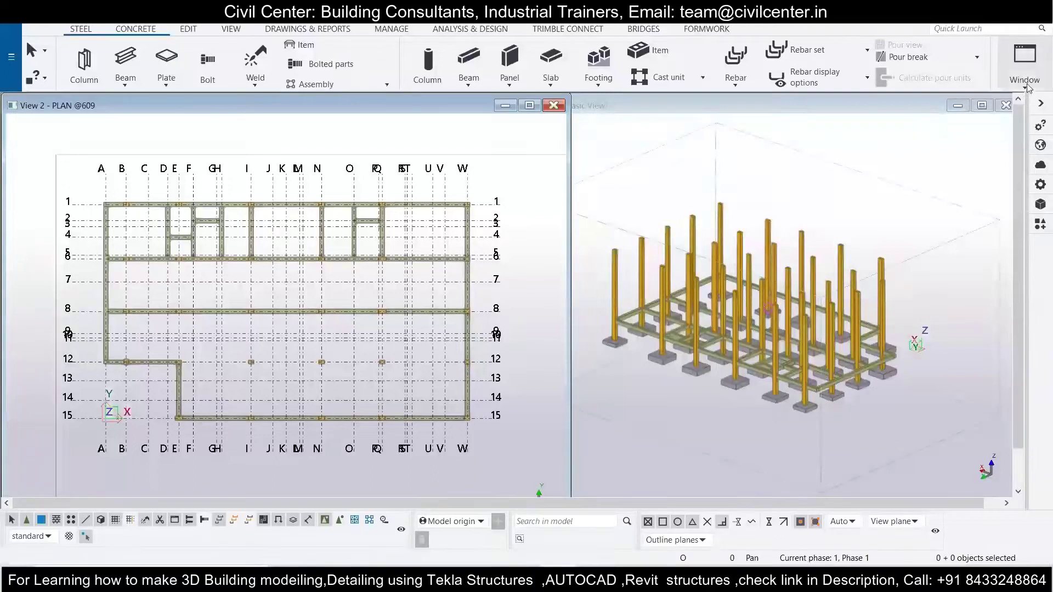
pyautogui.click(978, 160)
pyautogui.scroll(-3, 791, 329)
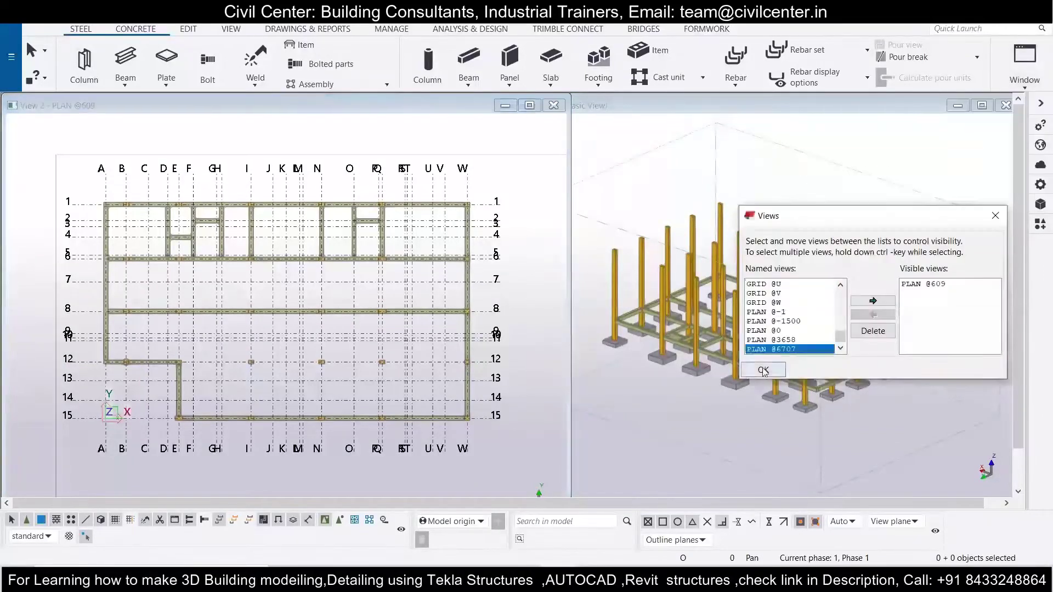
pyautogui.click(1024, 60)
pyautogui.click(978, 160)
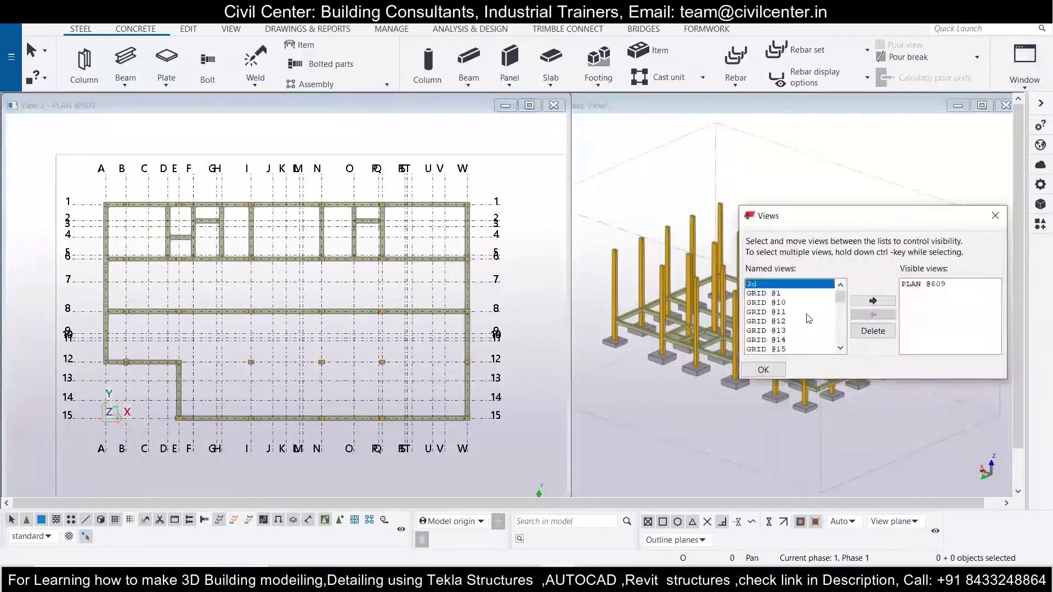
pyautogui.scroll(-3, 807, 320)
pyautogui.click(779, 340)
pyautogui.click(871, 302)
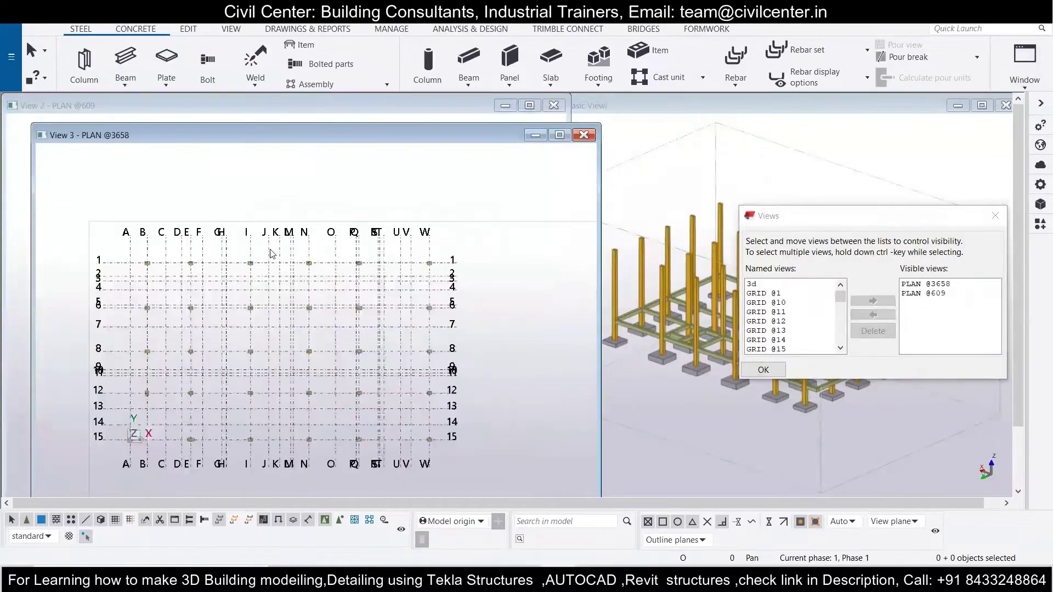
pyautogui.scroll(-5, 790, 329)
pyautogui.scroll(-8, 797, 351)
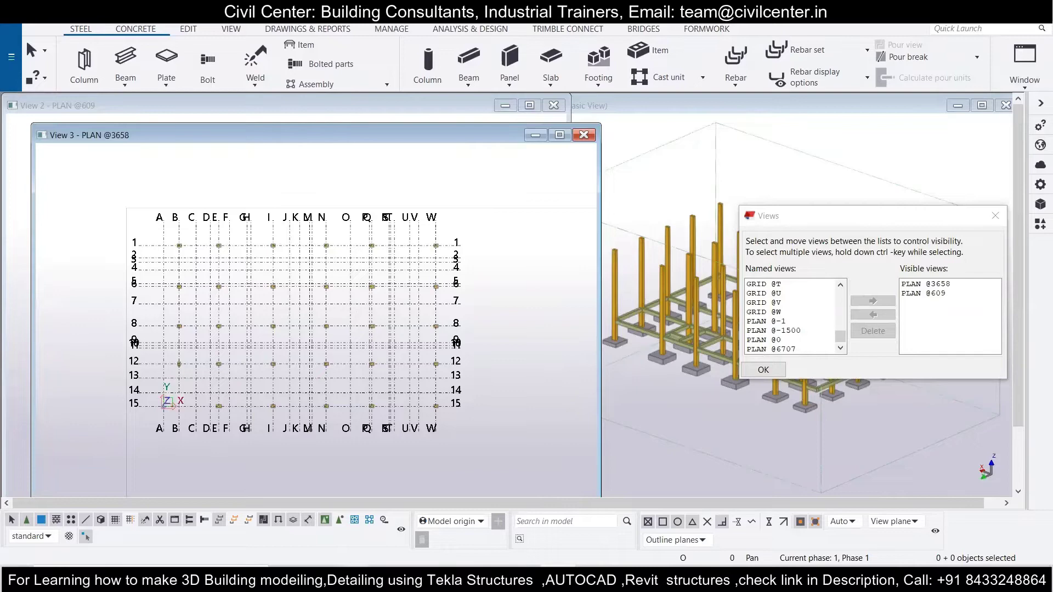
pyautogui.scroll(5, 395, 313)
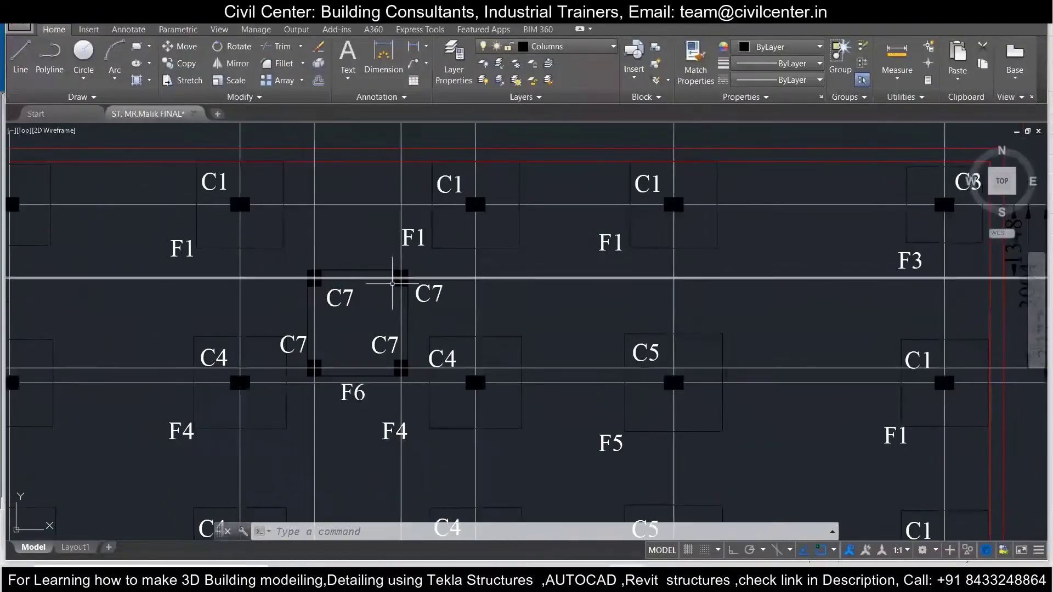
pyautogui.scroll(-2, 444, 329)
pyautogui.scroll(-5, 471, 360)
pyautogui.scroll(5, 471, 359)
pyautogui.scroll(3, 482, 400)
pyautogui.scroll(-4, 483, 400)
pyautogui.scroll(5, 249, 375)
pyautogui.scroll(-2, 248, 377)
pyautogui.scroll(-4, 390, 267)
pyautogui.scroll(6, 390, 267)
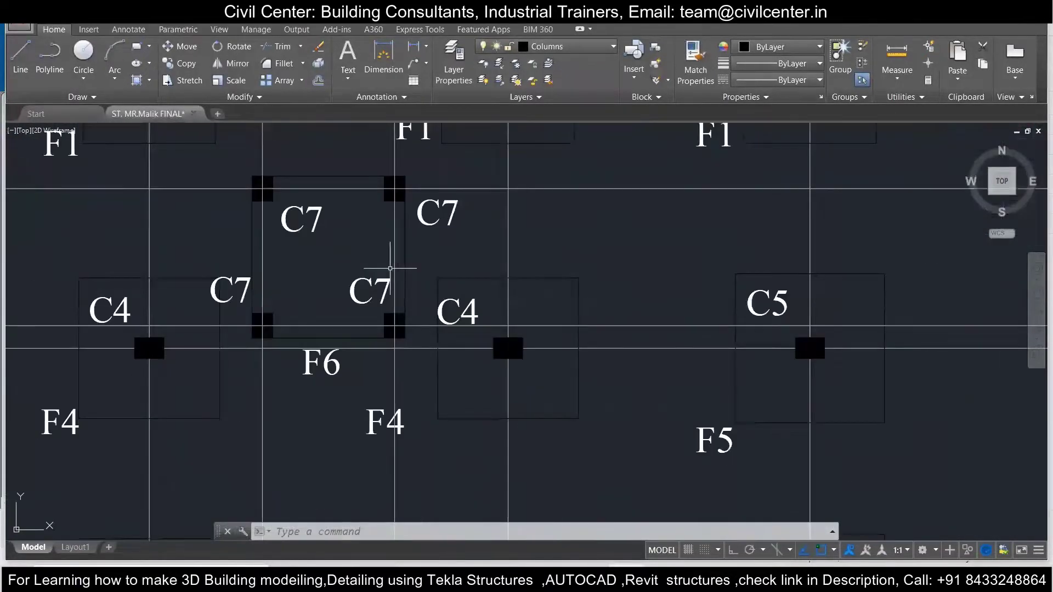
pyautogui.scroll(-4, 390, 268)
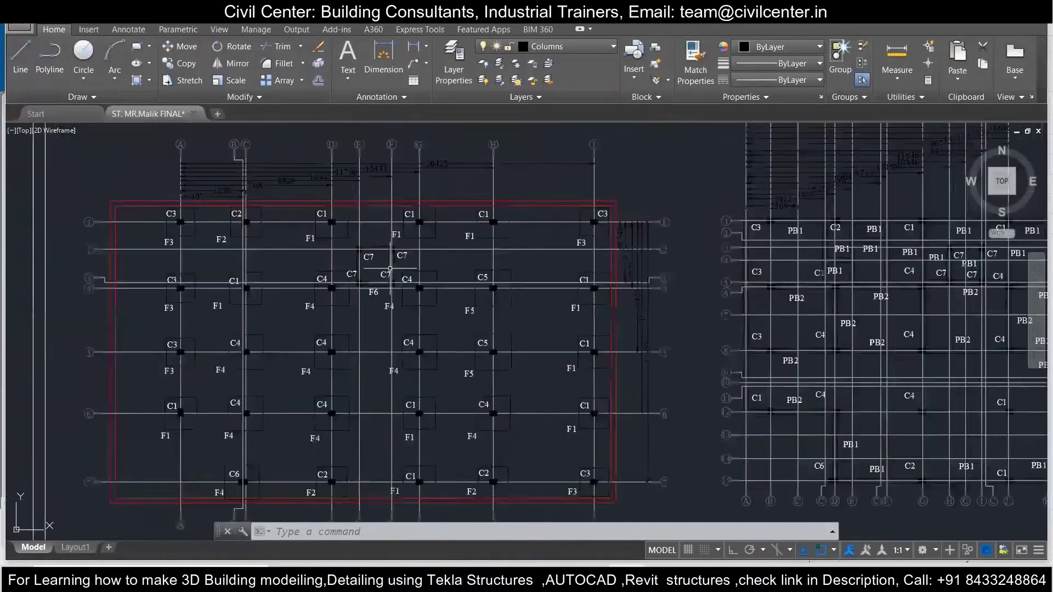
pyautogui.scroll(4, 505, 254)
pyautogui.scroll(-4, 505, 254)
pyautogui.scroll(5, 299, 352)
pyautogui.scroll(-1, 298, 352)
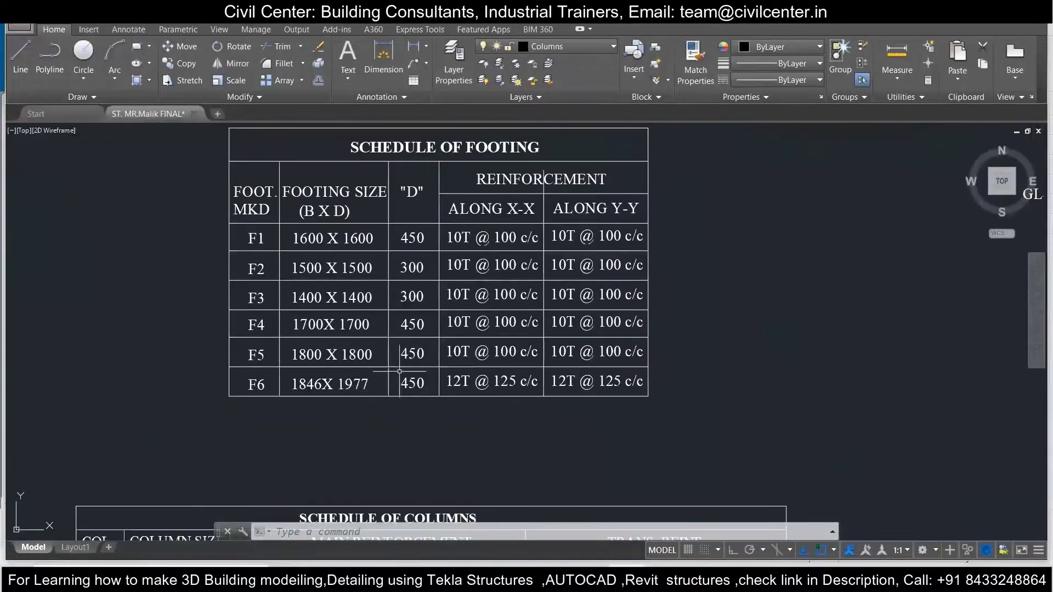
pyautogui.scroll(-1, 387, 400)
pyautogui.scroll(-3, 388, 326)
pyautogui.scroll(5, 388, 325)
pyautogui.scroll(-5, 388, 325)
pyautogui.scroll(6, 388, 326)
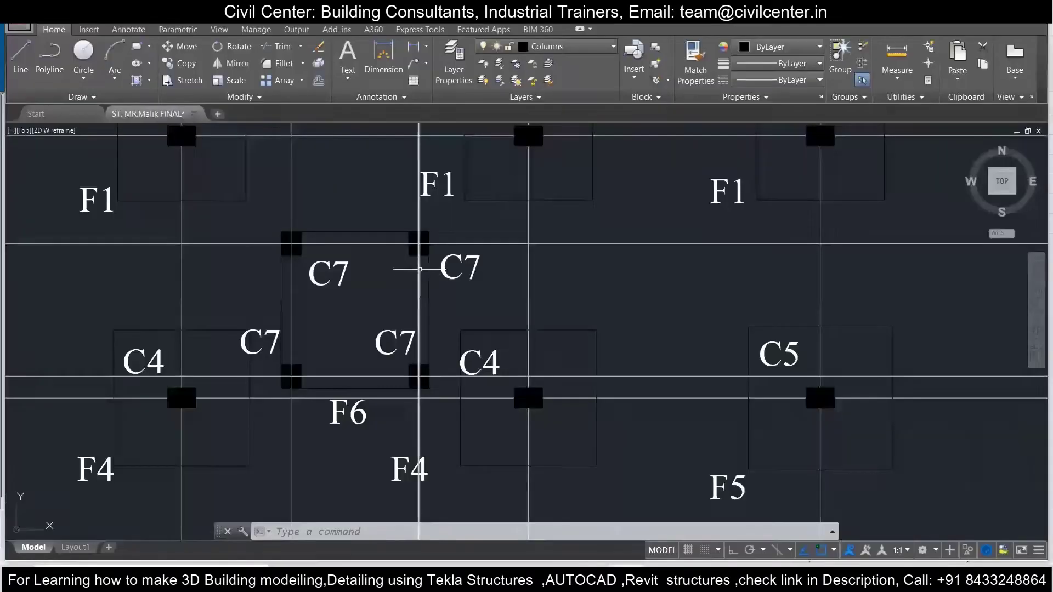
pyautogui.scroll(-6, 409, 331)
pyautogui.moveTo(408, 331); pyautogui.dragTo(257, 325, button='middle')
pyautogui.scroll(5, 256, 325)
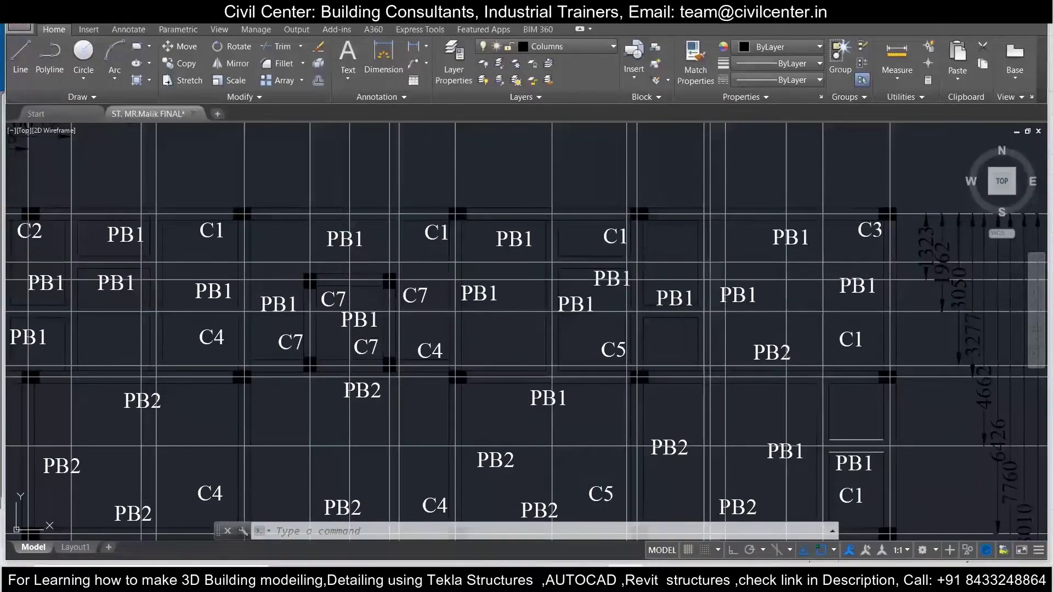
# - Put the AutoCAD drawing and Tekla model side by side and start the concrete Column tool
pyautogui.press('super+Left')
pyautogui.click(659, 148)
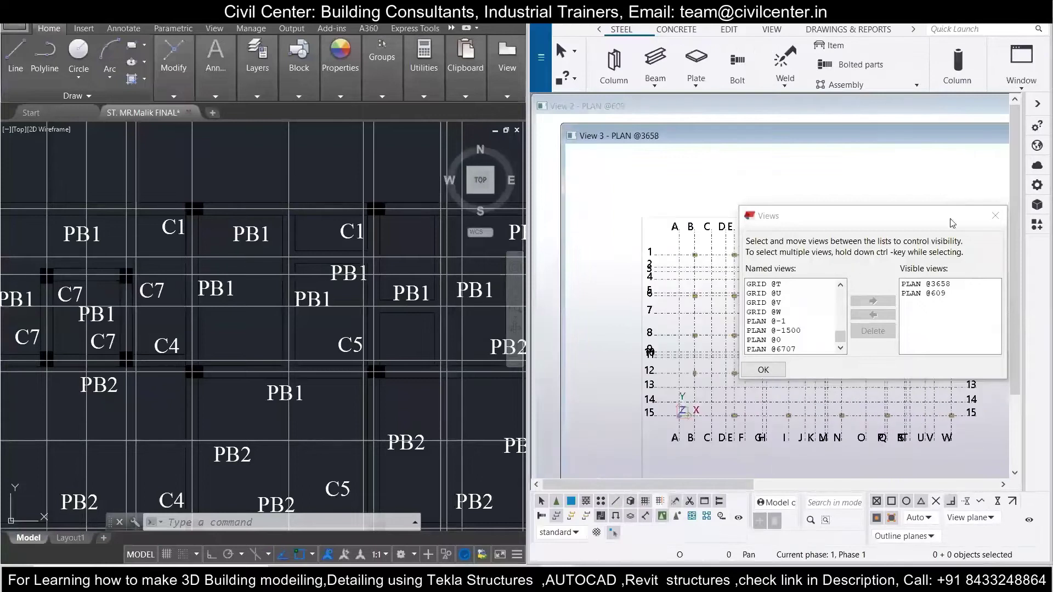
pyautogui.click(763, 369)
pyautogui.scroll(-6, 120, 307)
pyautogui.scroll(5, 120, 306)
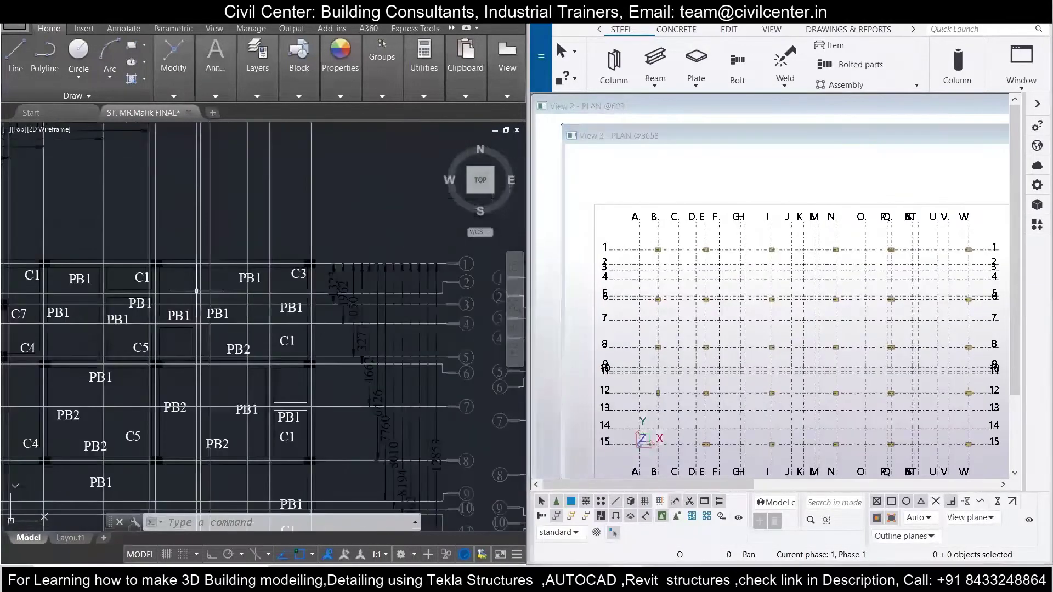
pyautogui.scroll(2, 332, 263)
pyautogui.scroll(3, 958, 257)
pyautogui.click(677, 29)
pyautogui.click(614, 65)
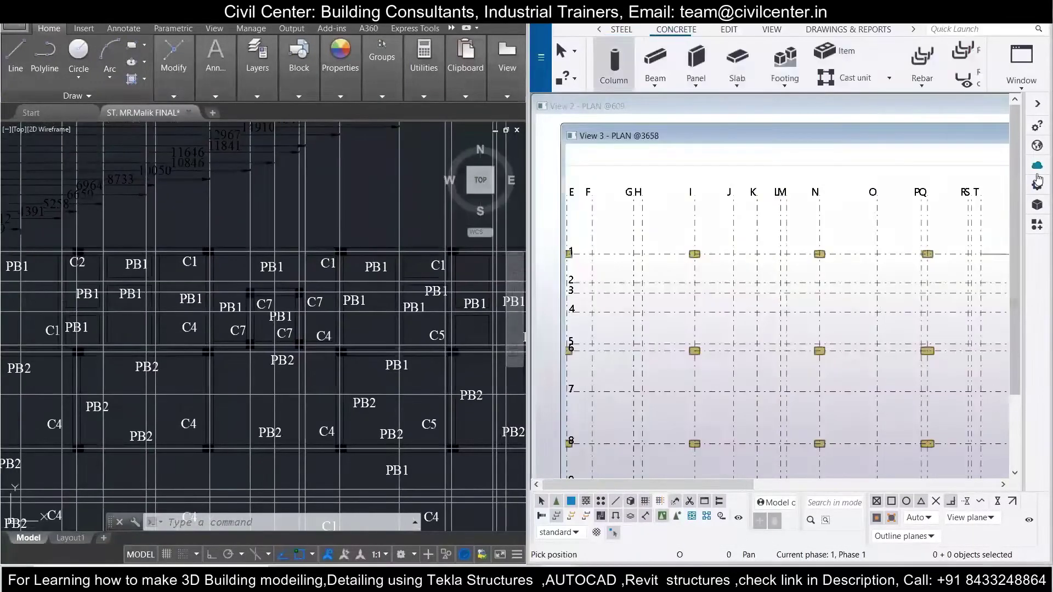
# - Set the column cross-section, M20 concrete material and top level, then apply the settings
pyautogui.click(919, 196)
pyautogui.write('350*250')
pyautogui.click(998, 214)
pyautogui.click(631, 240)
pyautogui.click(586, 466)
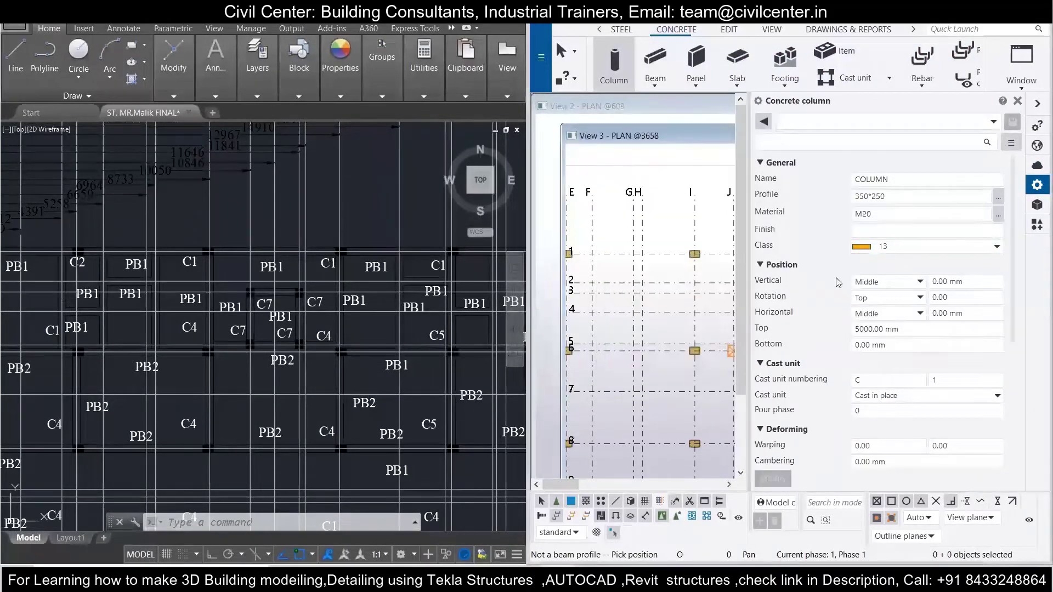
pyautogui.click(901, 329)
pyautogui.write('707')
pyautogui.press('Tab')
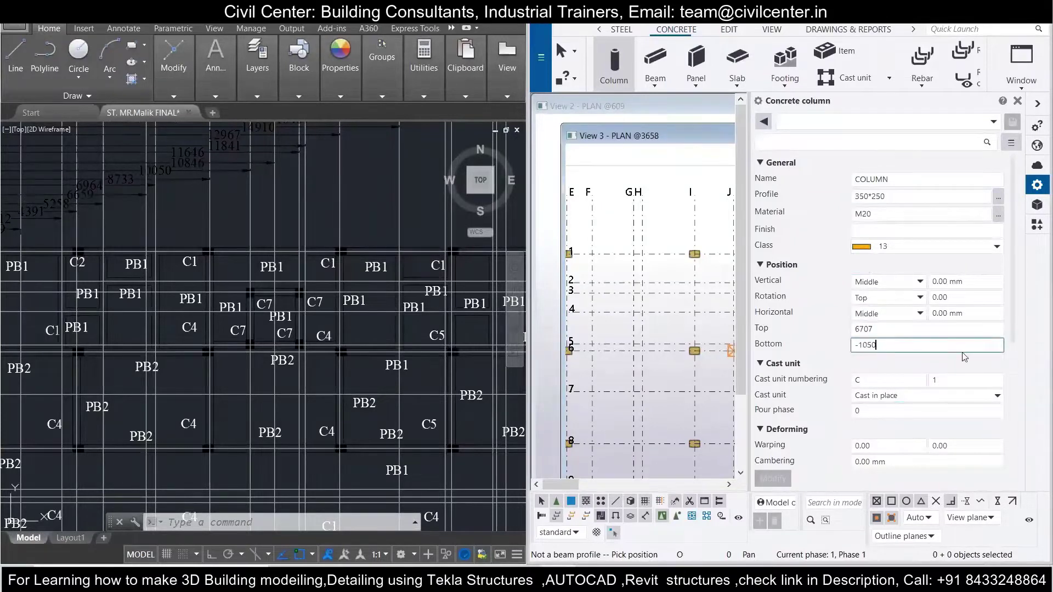
pyautogui.press('Return')
# - Place a column at the L3 grid intersection in the plan
pyautogui.click(1036, 184)
pyautogui.scroll(2, 253, 312)
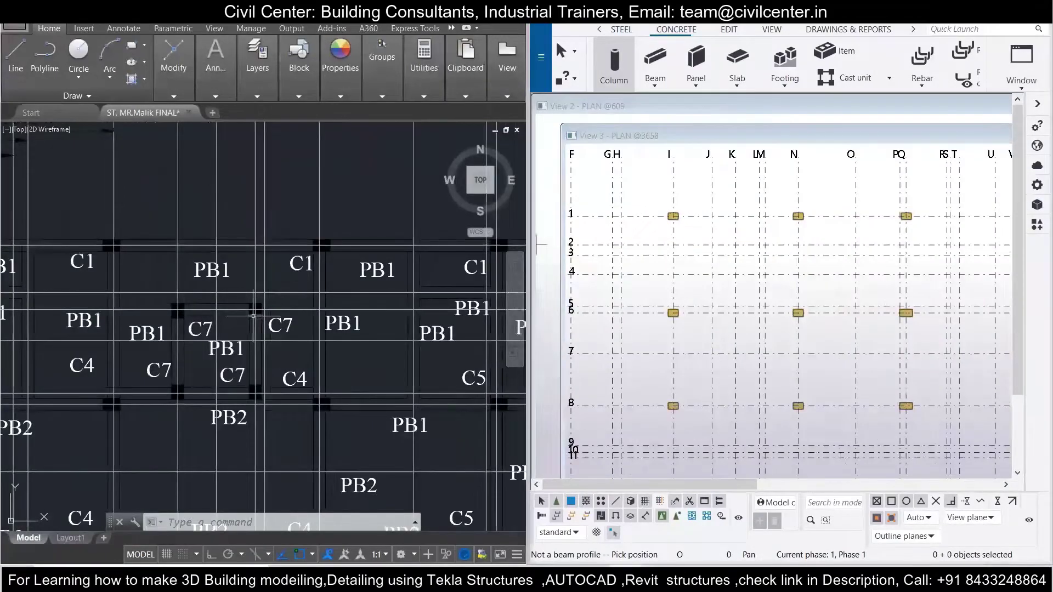
pyautogui.scroll(2, 782, 276)
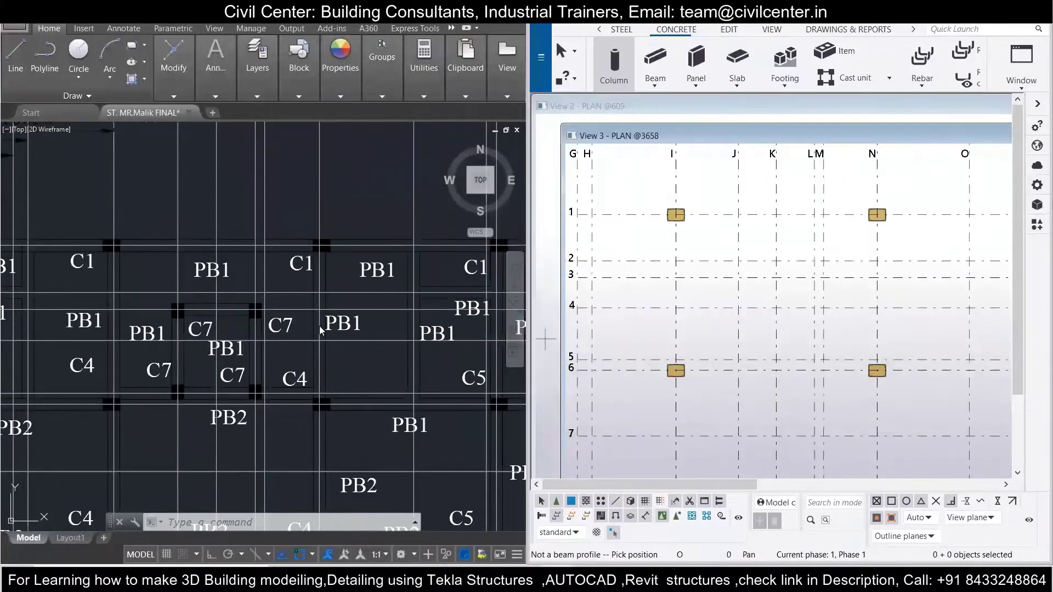
pyautogui.click(813, 278)
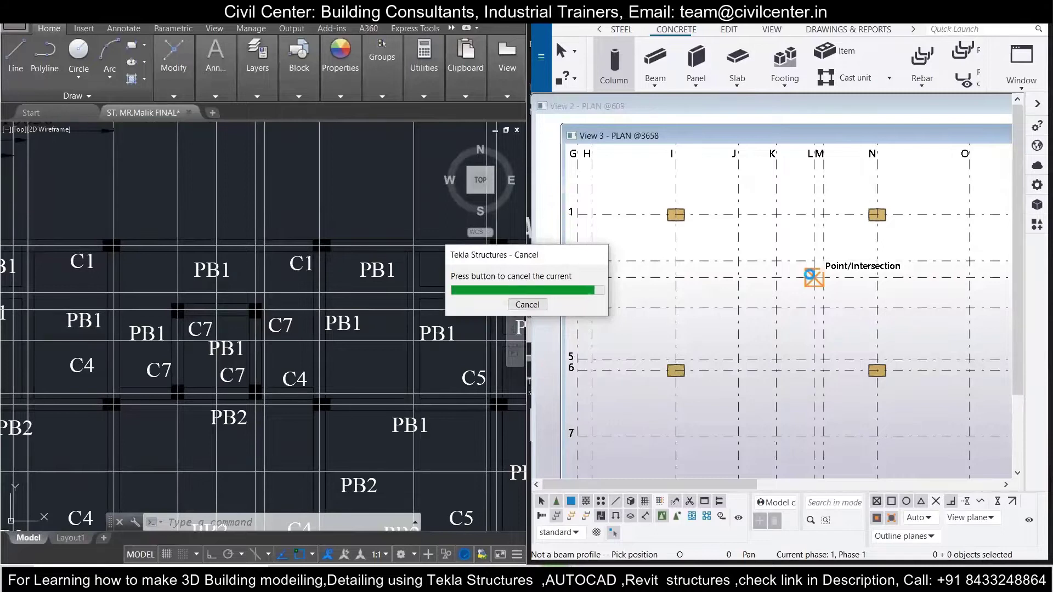
pyautogui.click(811, 274)
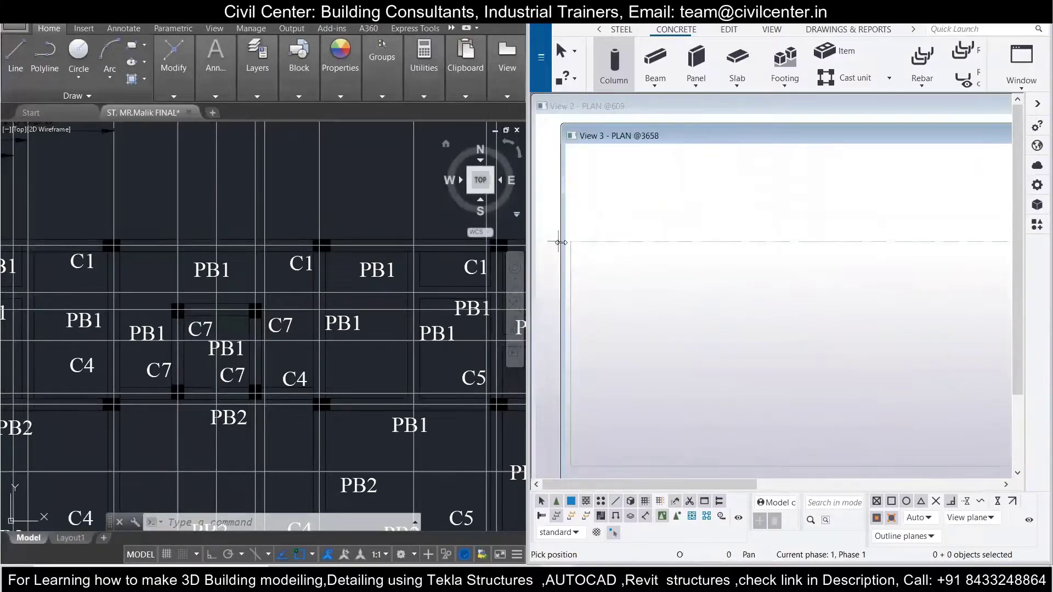
pyautogui.scroll(-2, 776, 288)
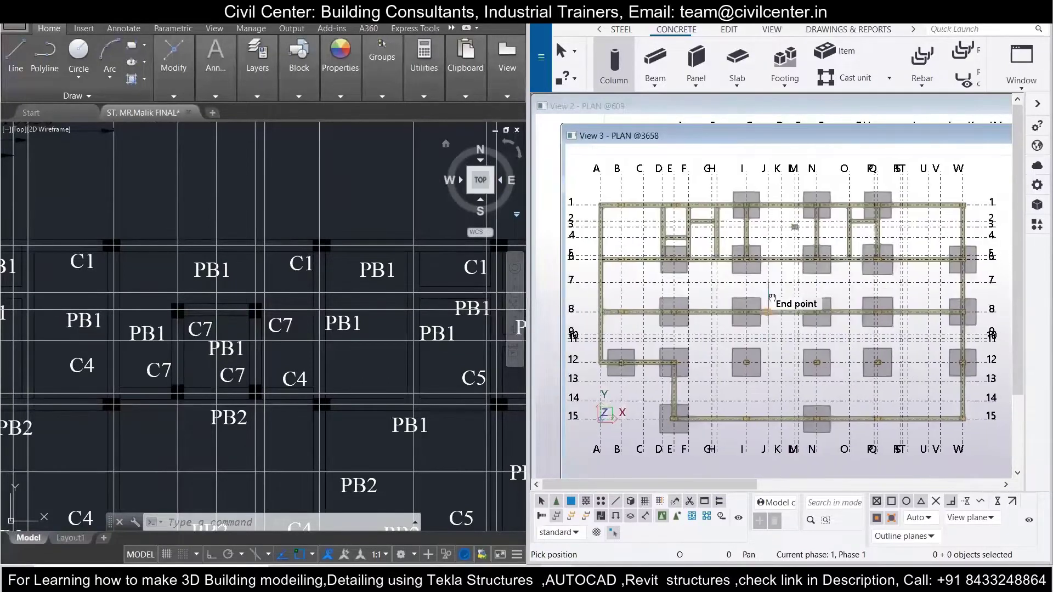
pyautogui.scroll(3, 802, 272)
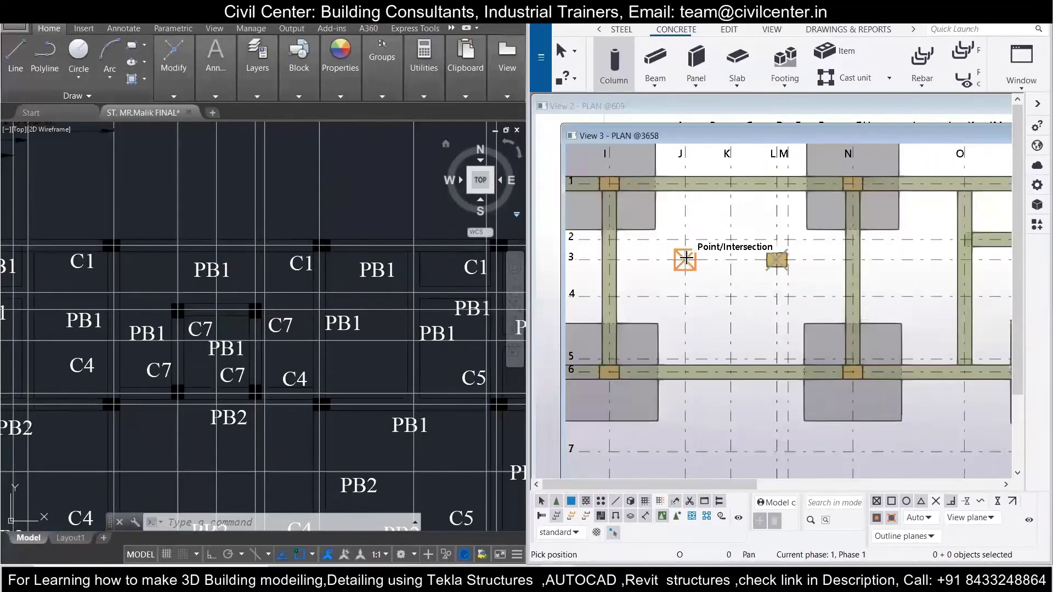
# - Place the remaining columns at grids J3, J5 and L5
pyautogui.click(685, 258)
pyautogui.click(685, 357)
pyautogui.click(776, 356)
pyautogui.press('Escape')
# - Select all four new columns and change their profile to 250*350
pyautogui.click(685, 260)
pyautogui.keyDown('ctrl'); pyautogui.click(776, 260); pyautogui.keyUp('ctrl')
pyautogui.keyDown('ctrl'); pyautogui.click(685, 359); pyautogui.keyUp('ctrl')
pyautogui.keyDown('ctrl'); pyautogui.click(776, 359); pyautogui.keyUp('ctrl')
pyautogui.click(1036, 186)
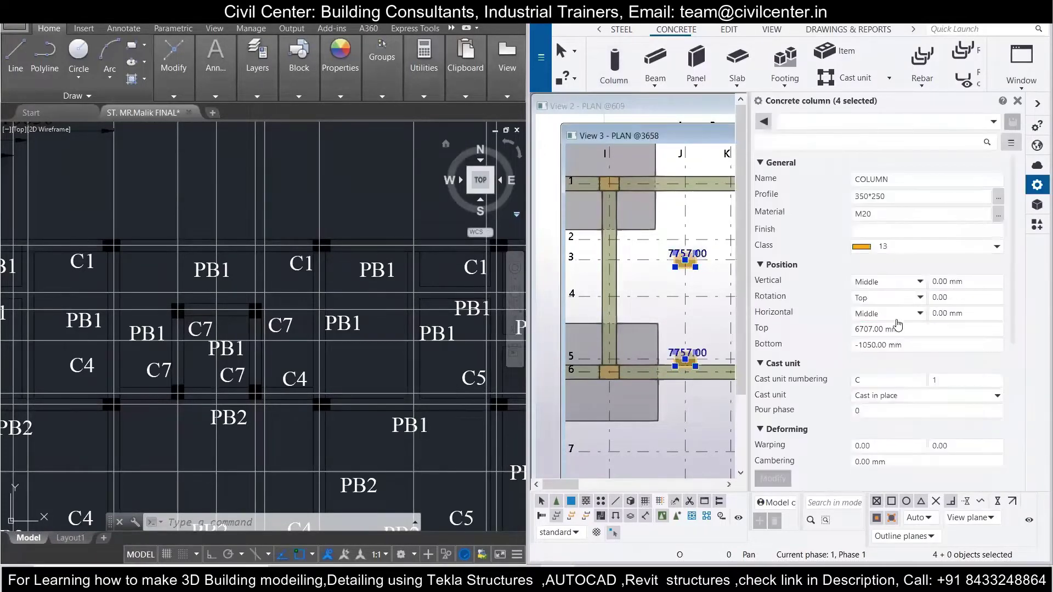
pyautogui.click(929, 410)
pyautogui.scroll(-3, 930, 410)
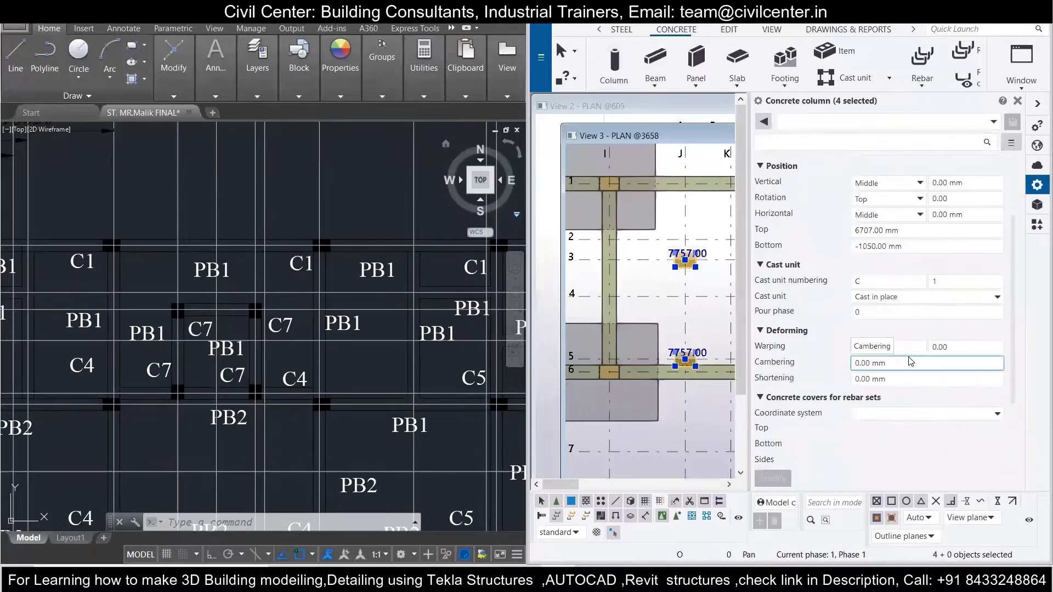
pyautogui.scroll(-3, 911, 361)
pyautogui.scroll(6, 910, 361)
pyautogui.click(929, 197)
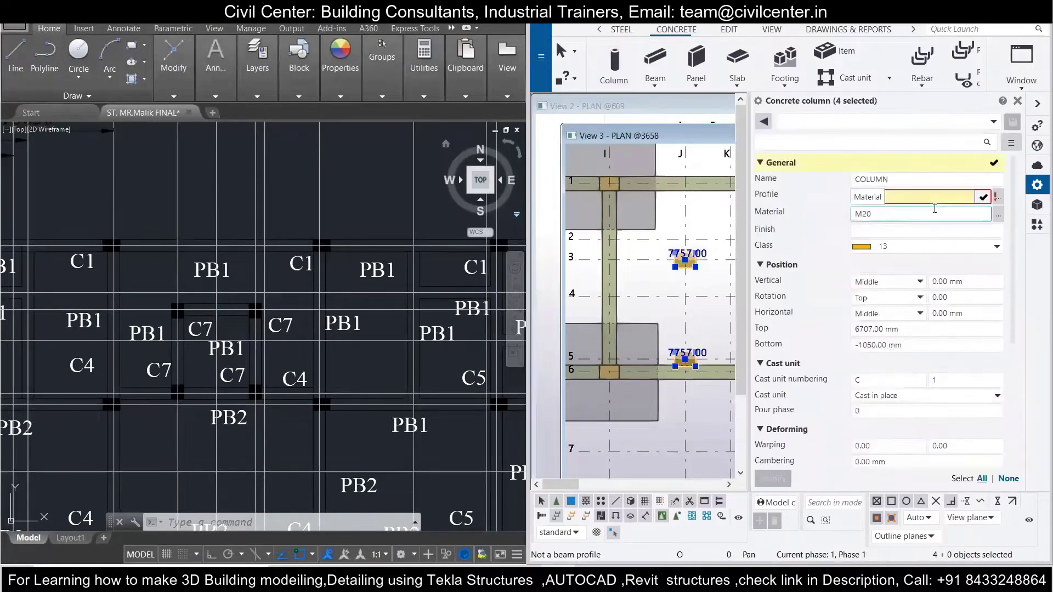
pyautogui.write('250*350')
pyautogui.click(772, 478)
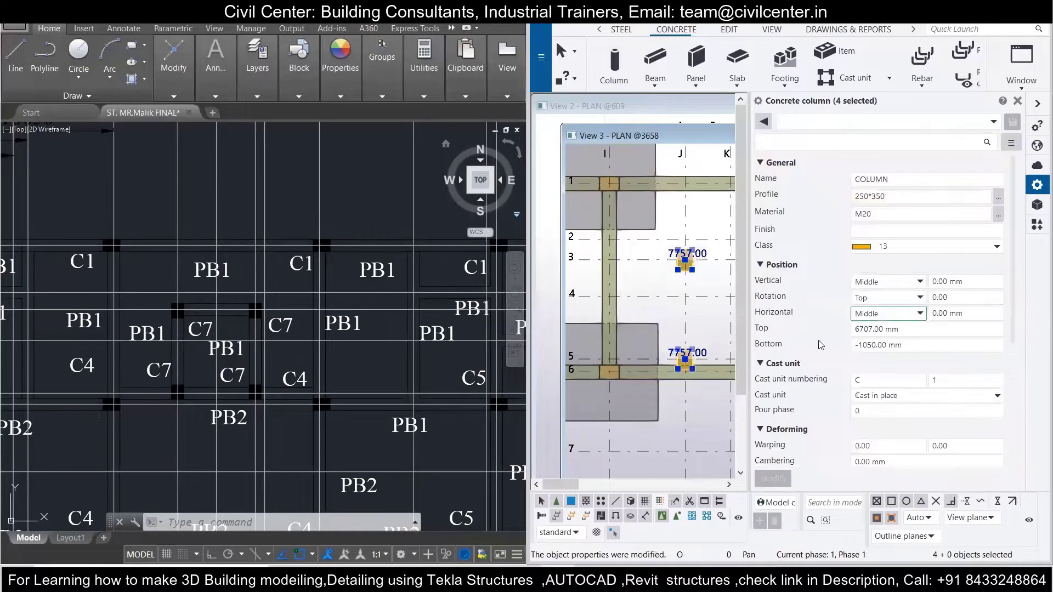
# - Move the two row-5 columns onto the J5 destination point
pyautogui.click(761, 306)
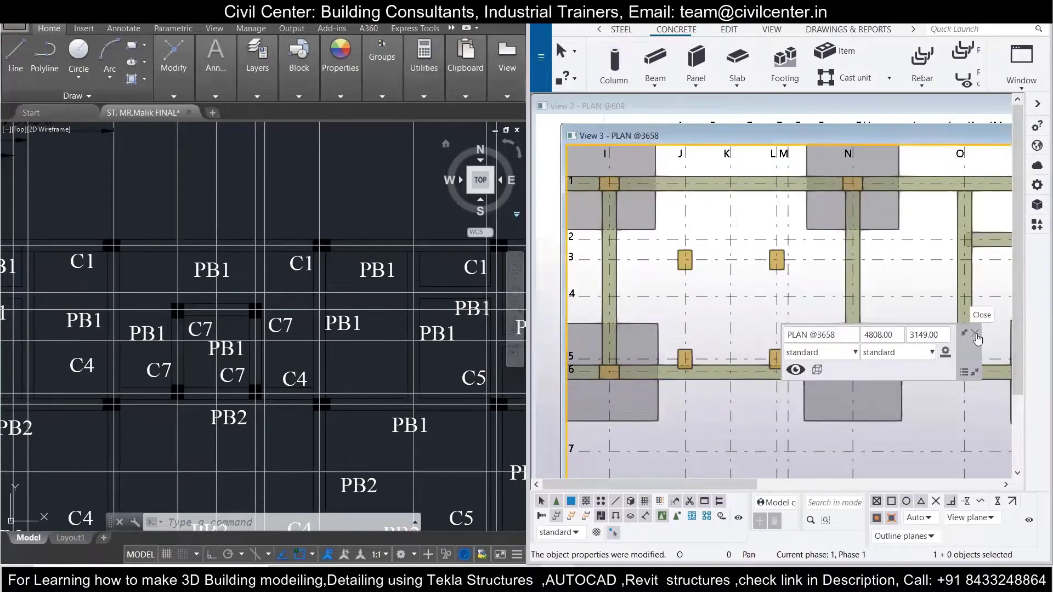
pyautogui.scroll(2, 721, 393)
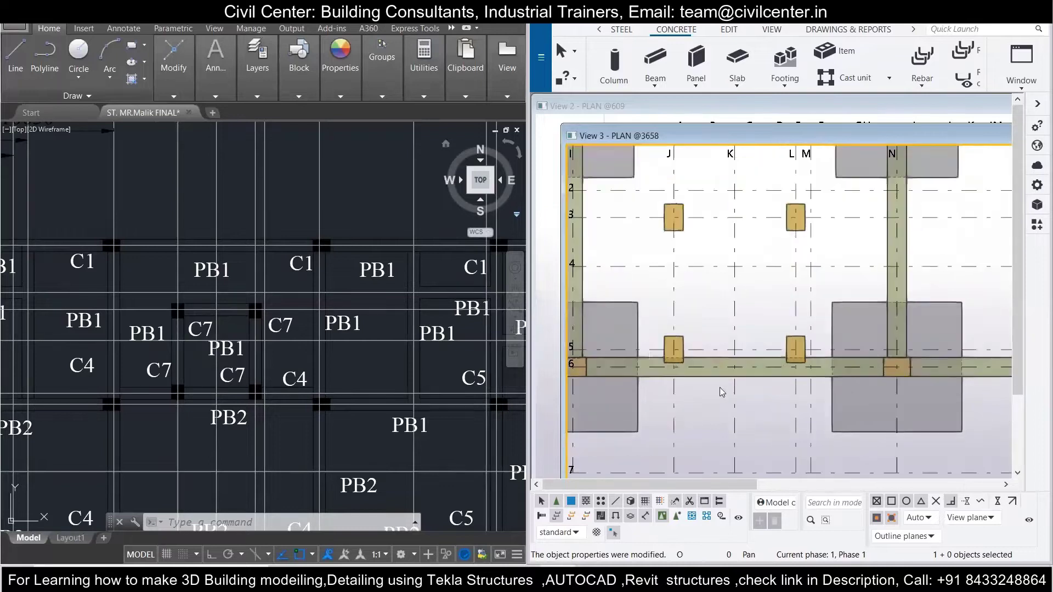
pyautogui.keyDown('shift'); pyautogui.click(674, 355); pyautogui.keyUp('shift')
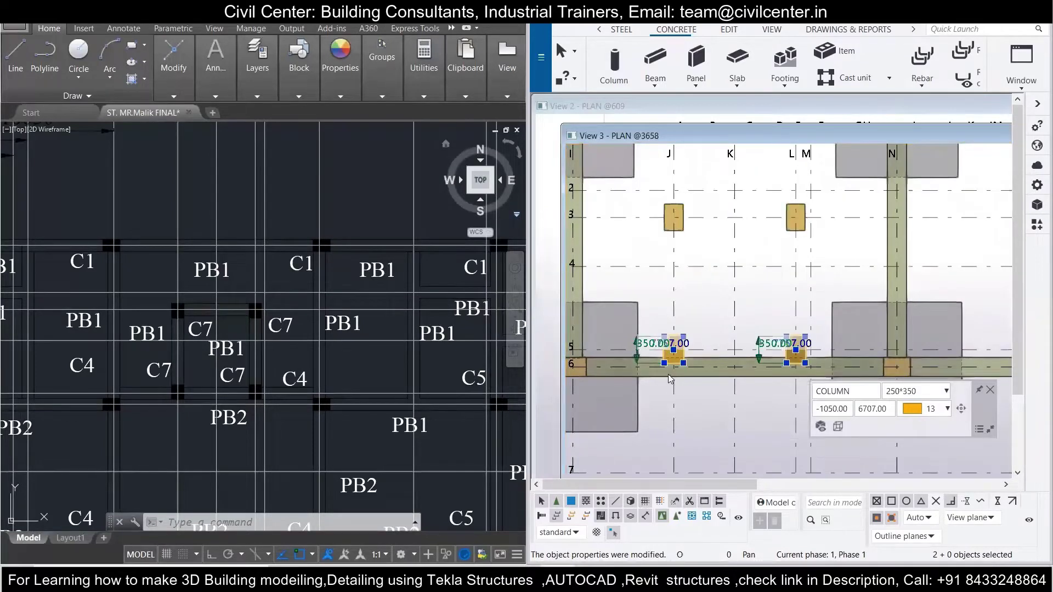
pyautogui.click(730, 29)
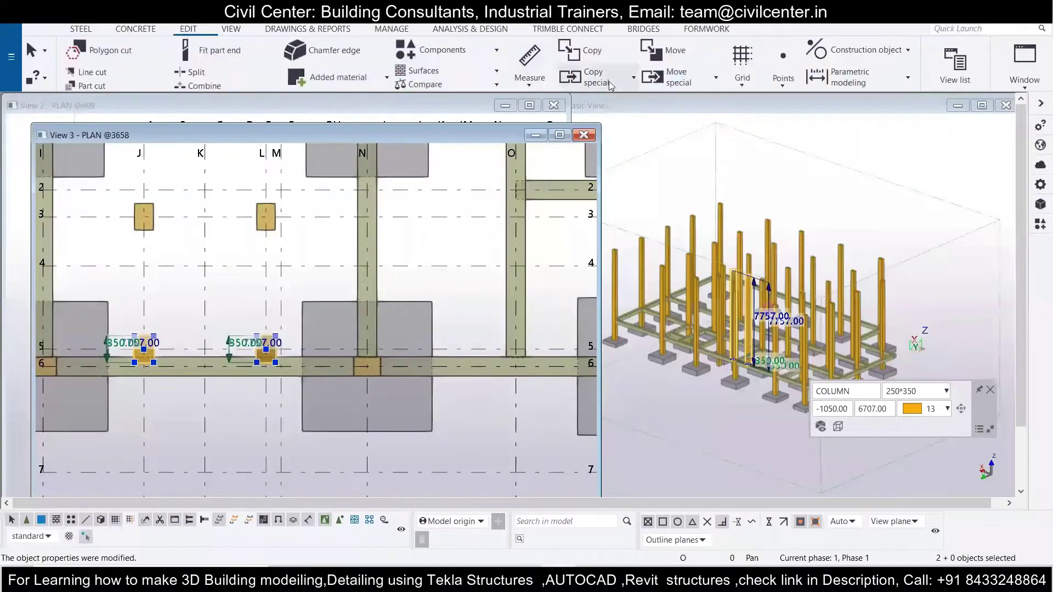
pyautogui.click(666, 50)
pyautogui.click(266, 348)
pyautogui.click(133, 360)
pyautogui.moveTo(410, 300); pyautogui.dragTo(534, 338, button='middle')
# - Load the 300*250 properties of the grid-N beam into the concrete Beam tool
pyautogui.click(135, 29)
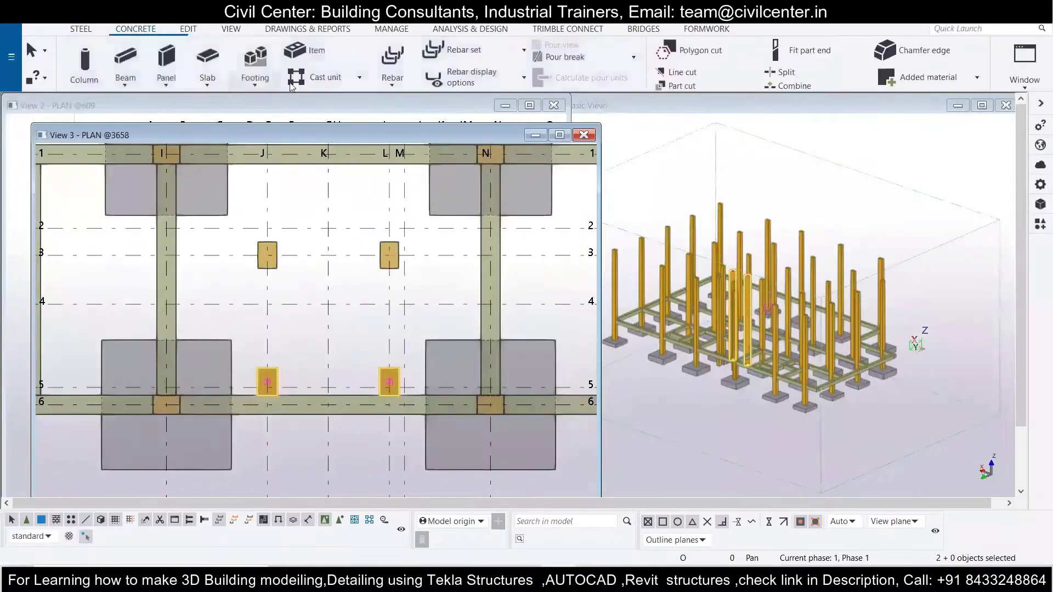
pyautogui.click(125, 85)
pyautogui.click(136, 103)
pyautogui.click(1041, 184)
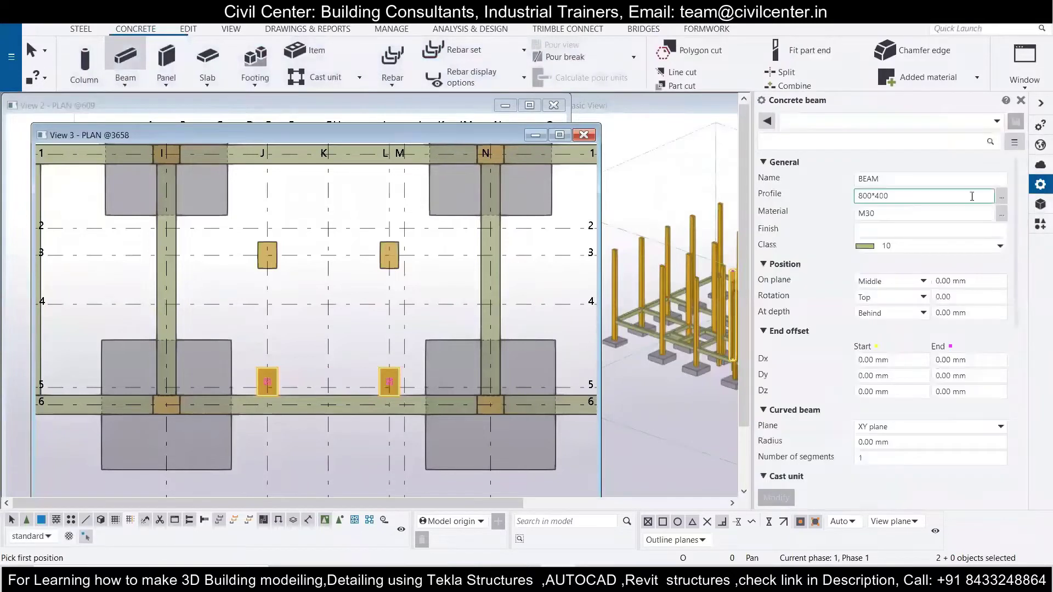
pyautogui.press('Escape')
pyautogui.click(497, 284)
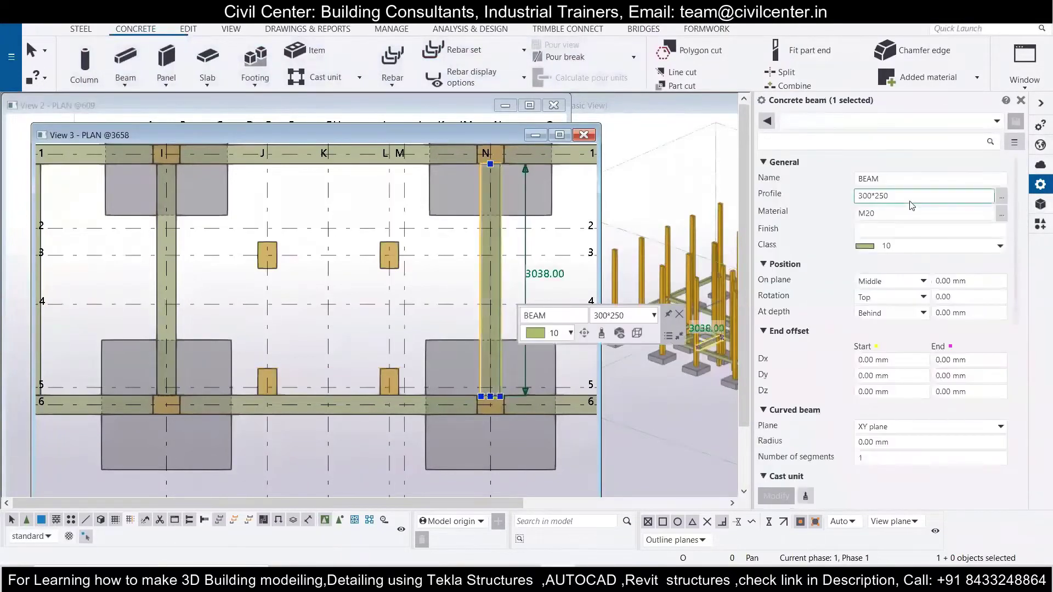
pyautogui.hotkey('ctrl', 'c')
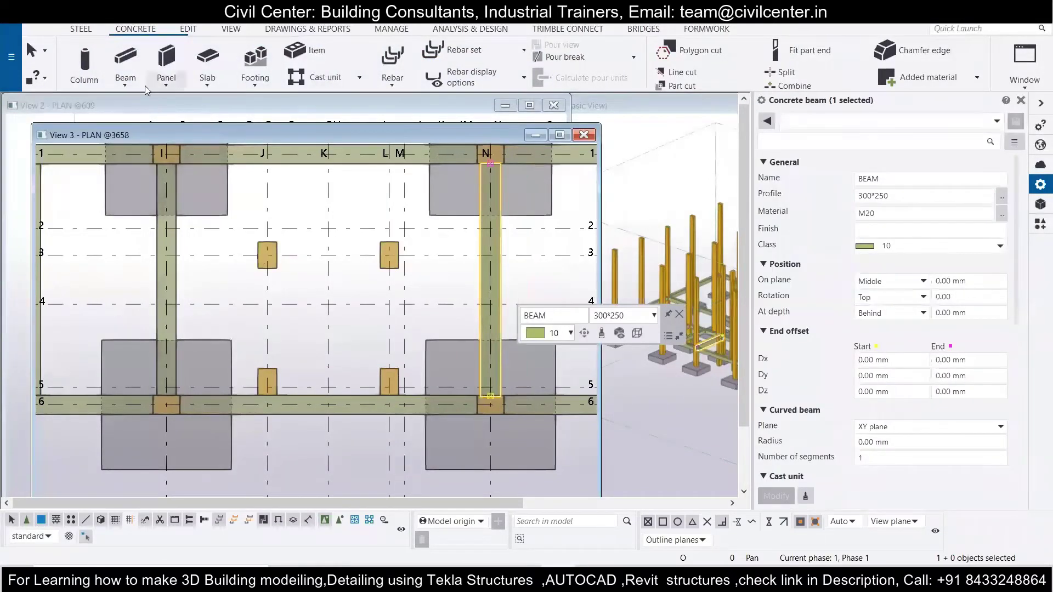
pyautogui.click(125, 86)
pyautogui.click(136, 104)
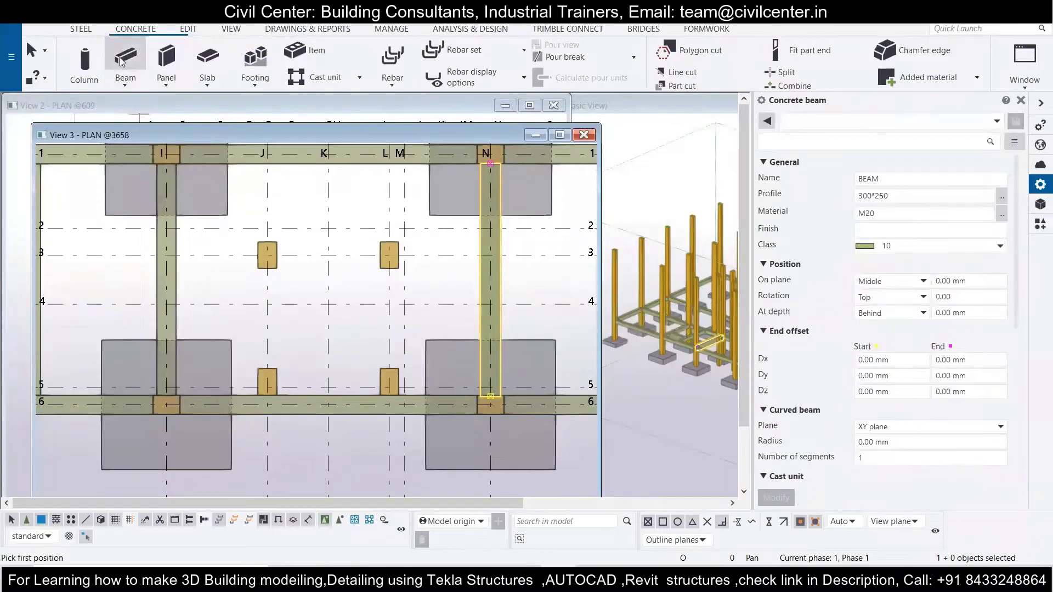
# - Draw a polygon beam through columns J3, L3, L5 and J5
pyautogui.click(266, 254)
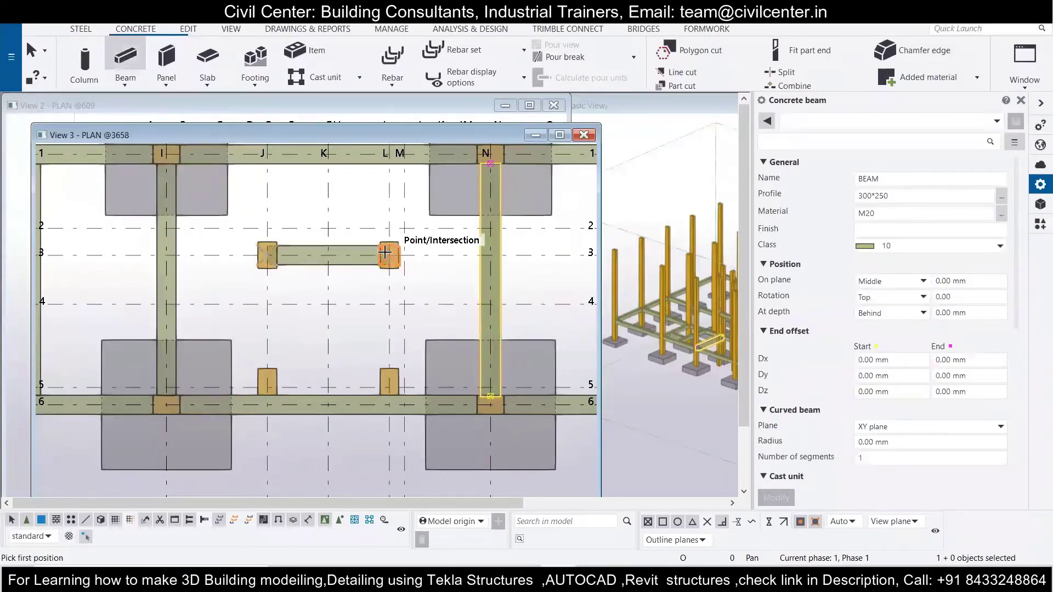
pyautogui.click(125, 85)
pyautogui.click(140, 130)
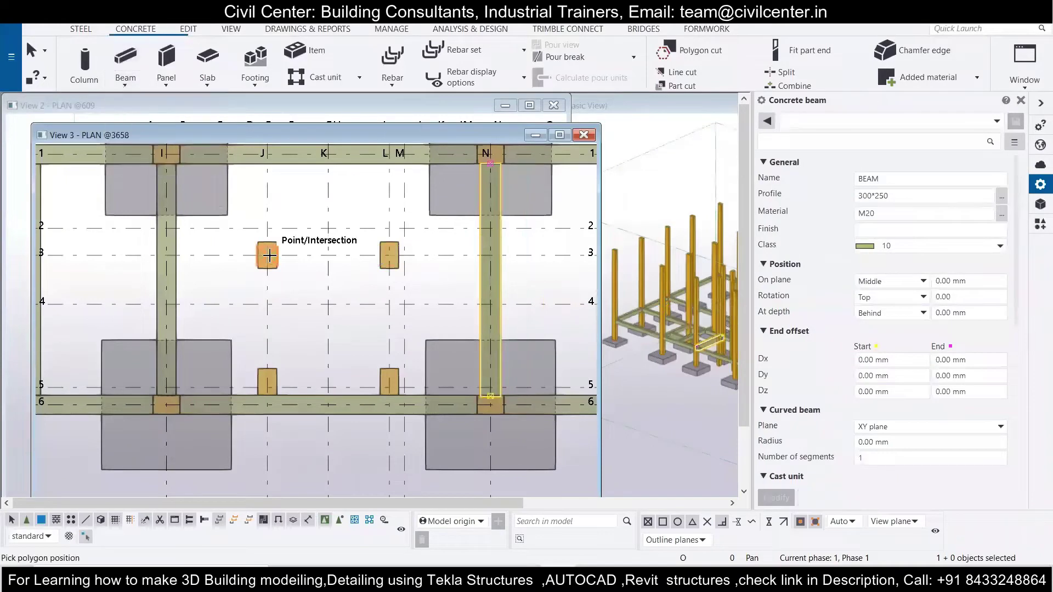
pyautogui.click(266, 253)
pyautogui.click(389, 384)
pyautogui.click(267, 384)
pyautogui.middleClick(267, 384)
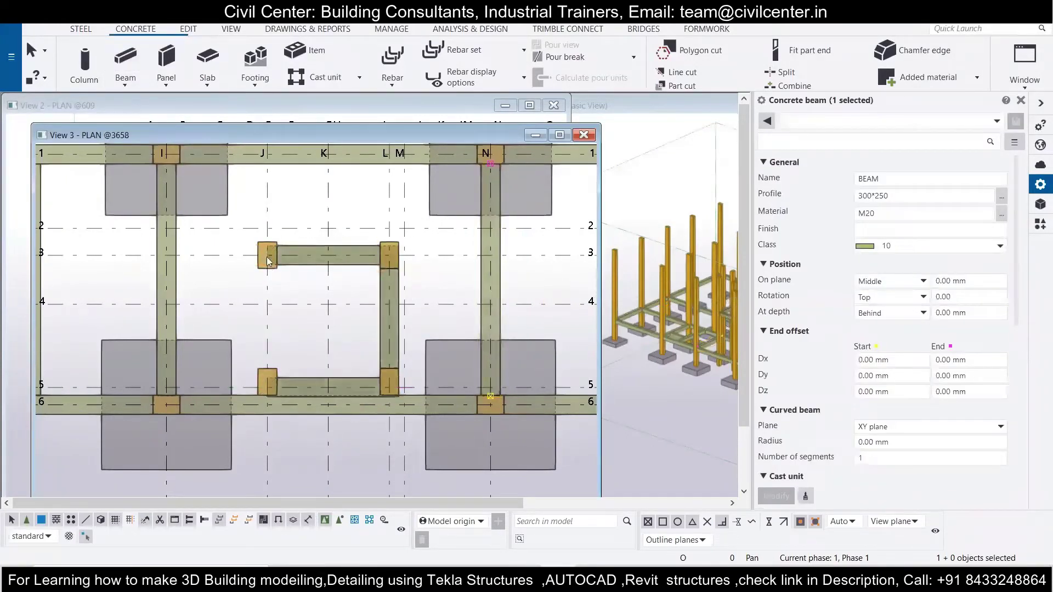
# - Draw a straight beam from column J3 to column J5
pyautogui.click(125, 66)
pyautogui.click(267, 254)
pyautogui.click(266, 384)
pyautogui.scroll(1, 387, 274)
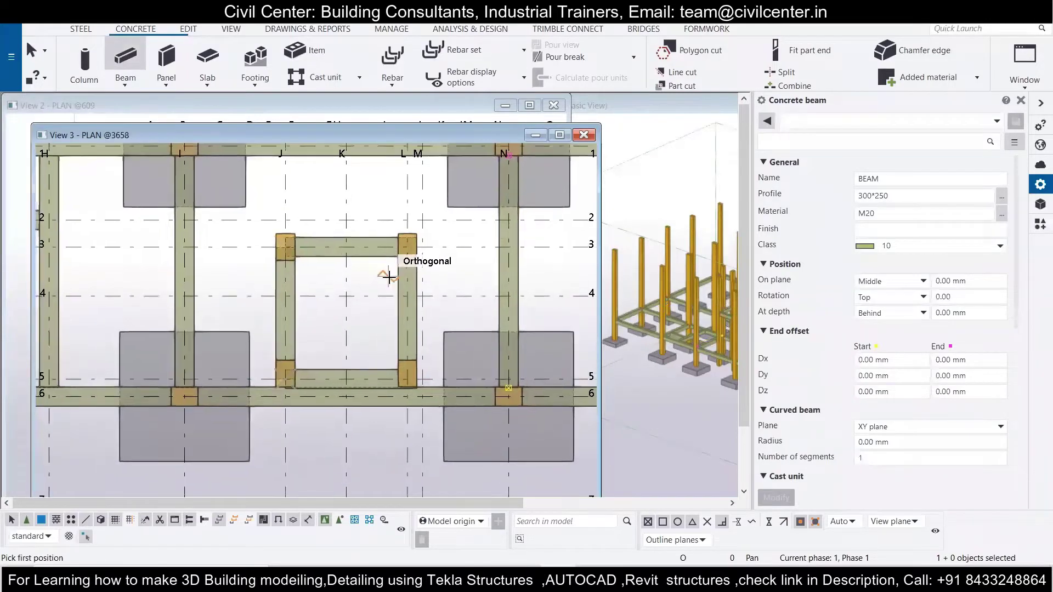
pyautogui.scroll(1, 390, 239)
pyautogui.press('Escape')
pyautogui.click(327, 296)
# - Select the J3 and L3 columns and start moving them
pyautogui.click(284, 243)
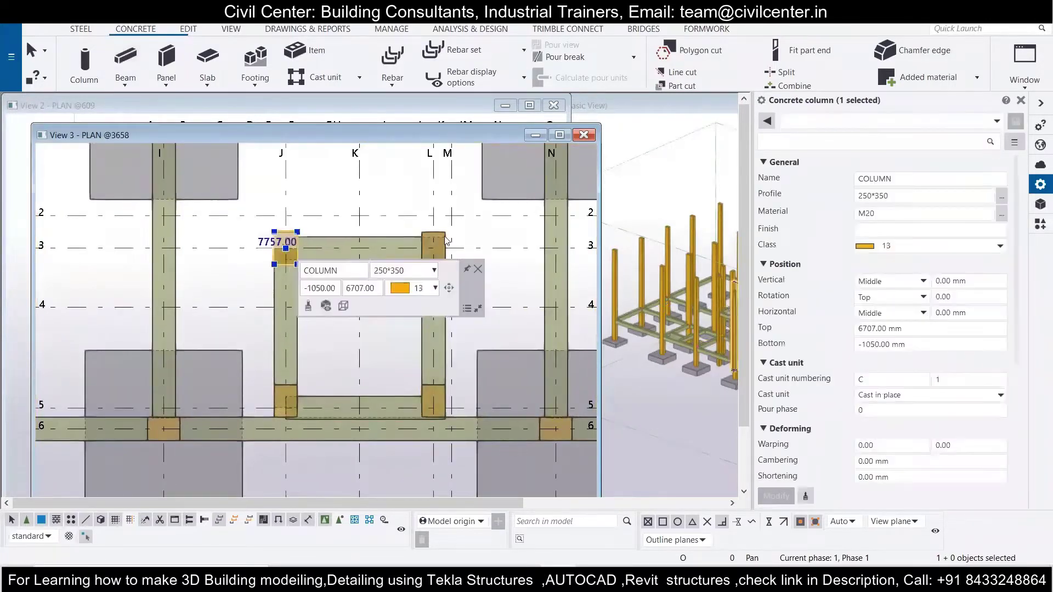
pyautogui.keyDown('ctrl'); pyautogui.click(434, 247); pyautogui.keyUp('ctrl')
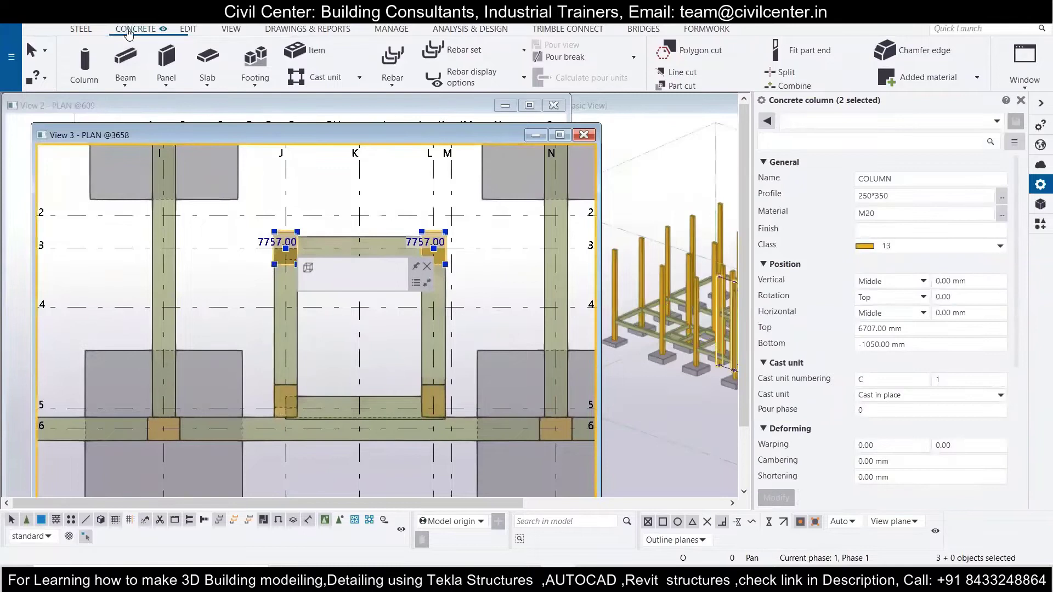
pyautogui.click(188, 28)
pyautogui.click(663, 51)
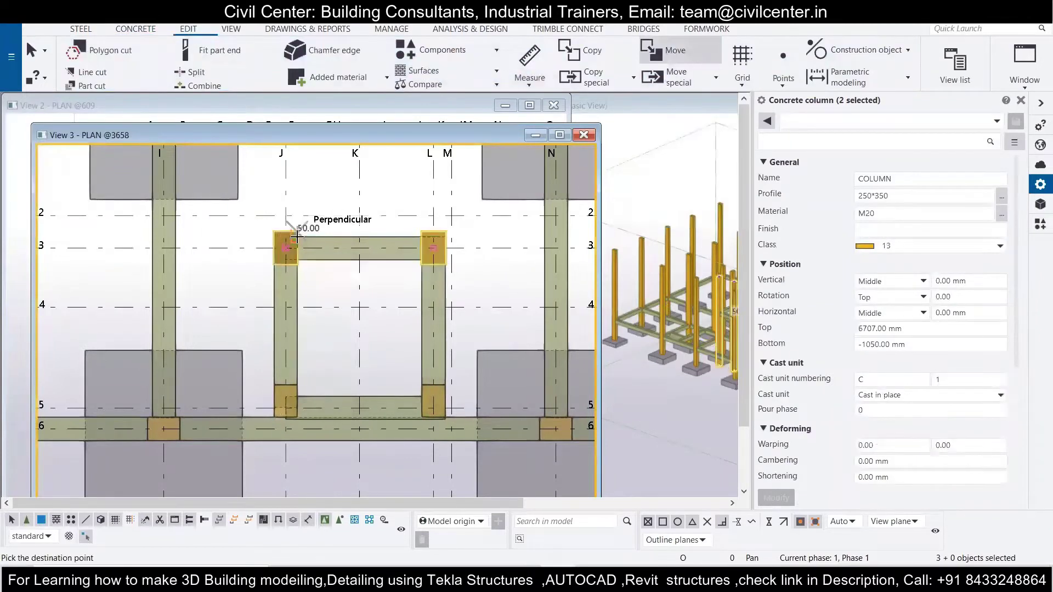
# - Cancel the column move and delete the polygon beam rectangle
pyautogui.press('Escape')
pyautogui.click(338, 405)
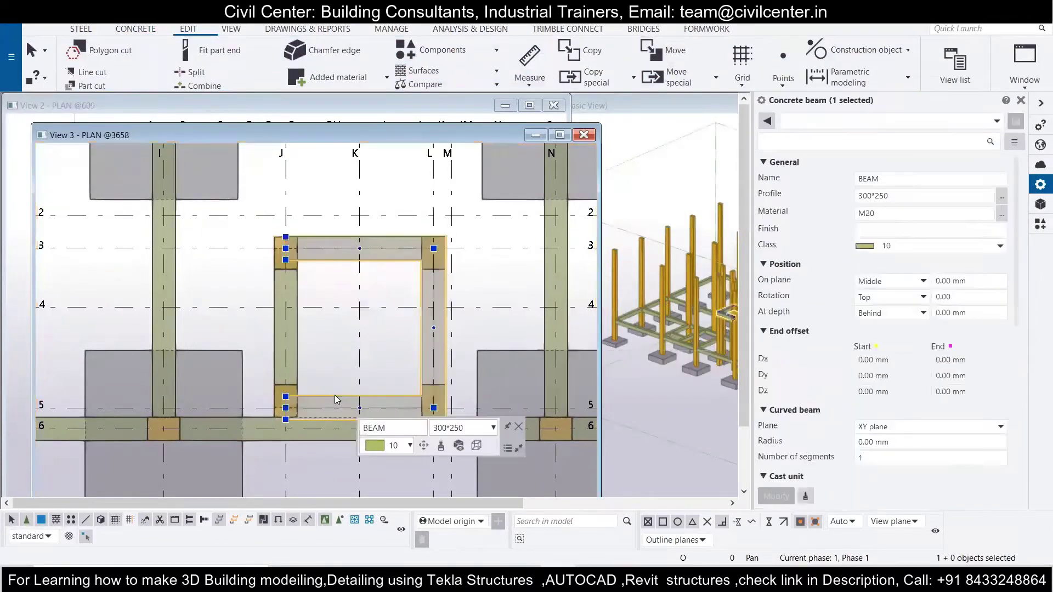
pyautogui.press('Delete')
pyautogui.click(288, 337)
pyautogui.press('Escape')
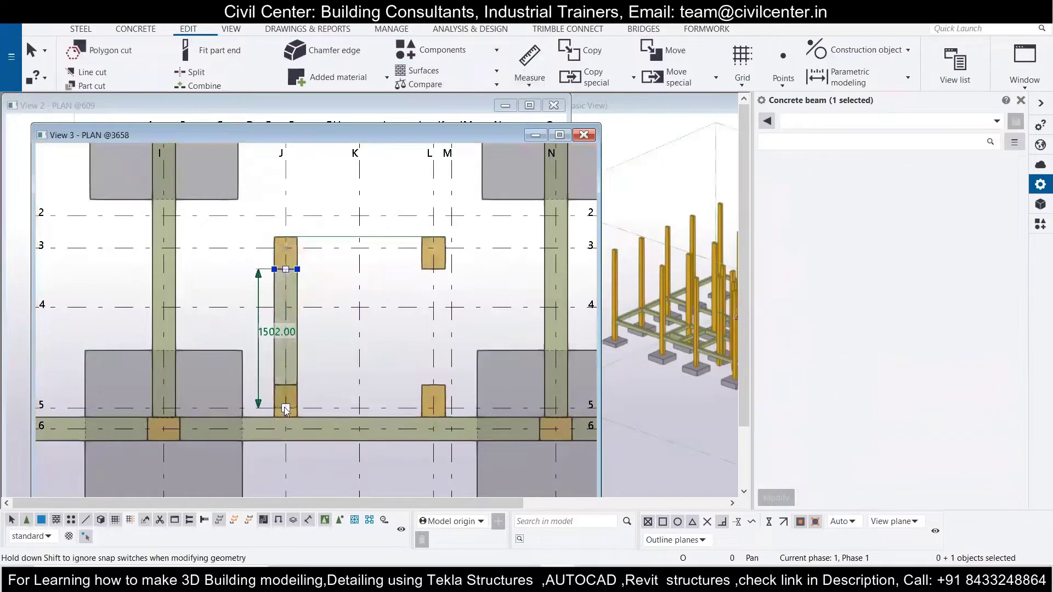
# - Draw straight concrete beams J3–L3, L3–L5 and J5–L5
pyautogui.click(135, 27)
pyautogui.click(126, 78)
pyautogui.click(131, 105)
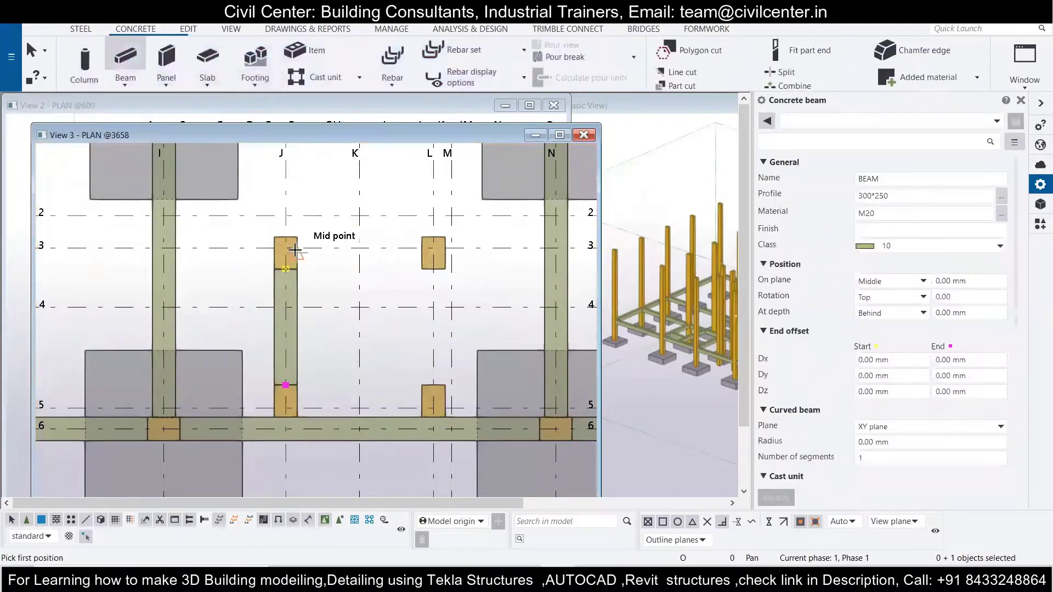
pyautogui.click(296, 254)
pyautogui.click(430, 255)
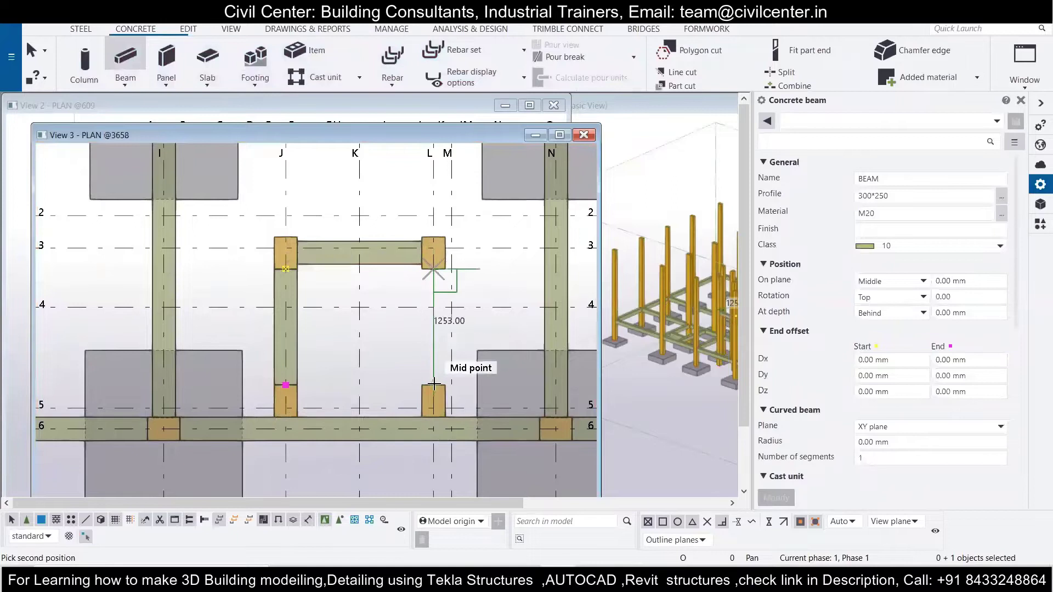
pyautogui.click(434, 384)
pyautogui.click(298, 401)
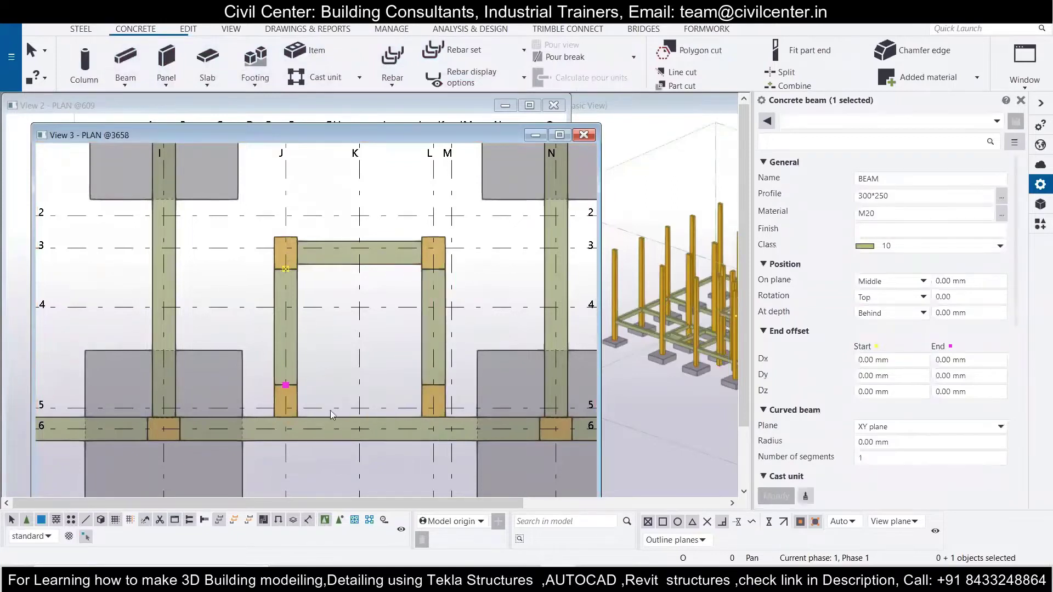
pyautogui.click(421, 402)
pyautogui.press('Escape')
pyautogui.click(331, 264)
# - Run Move on the row-3 and row-5 J–L beams, then clear the selection
pyautogui.click(338, 257)
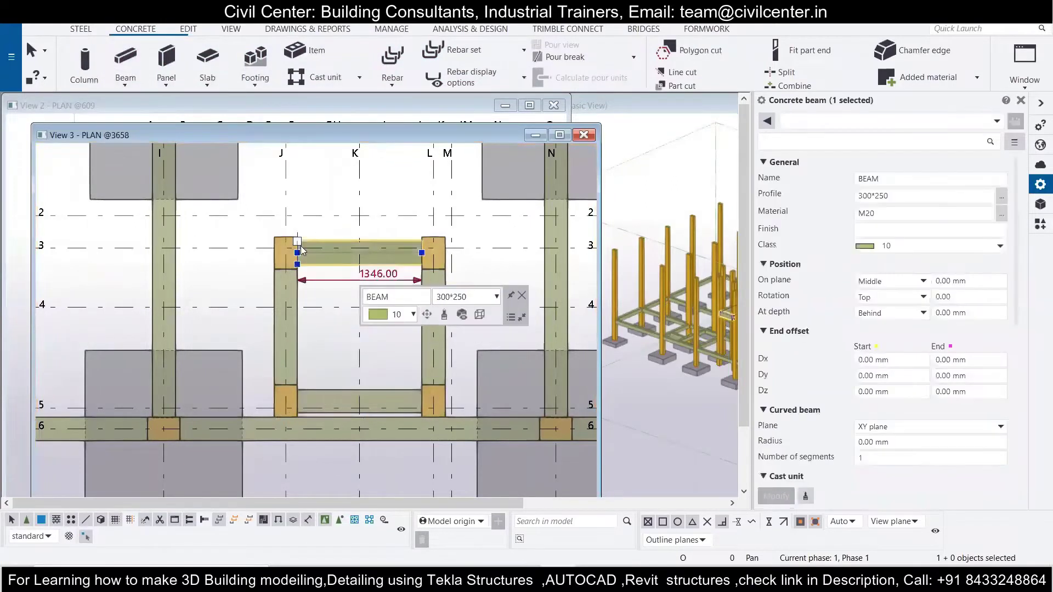
pyautogui.hotkey('ctrl', 'm')
pyautogui.click(318, 397)
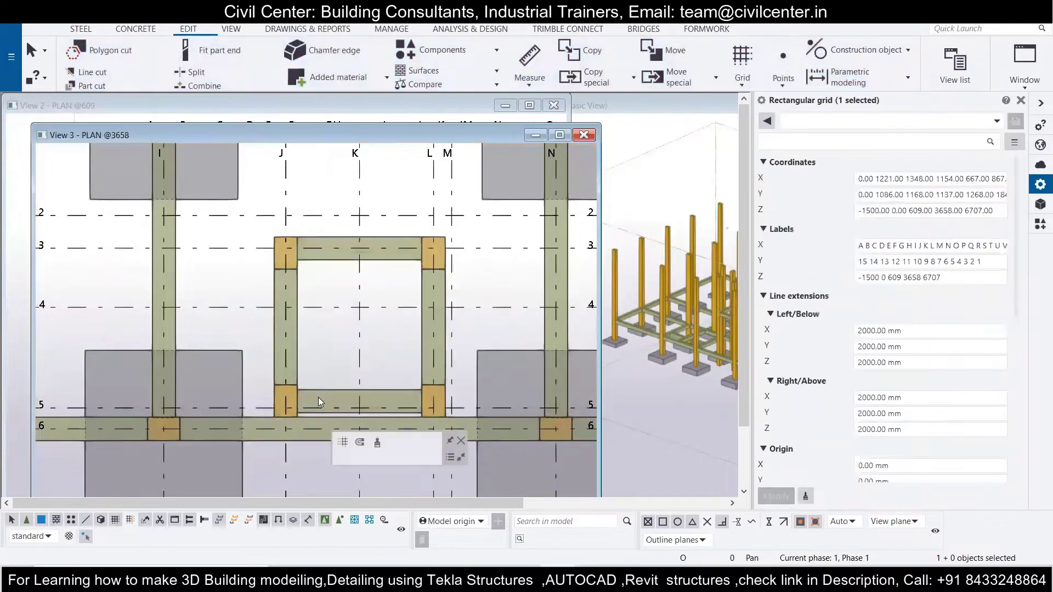
pyautogui.hotkey('ctrl', 'm')
pyautogui.click(216, 415)
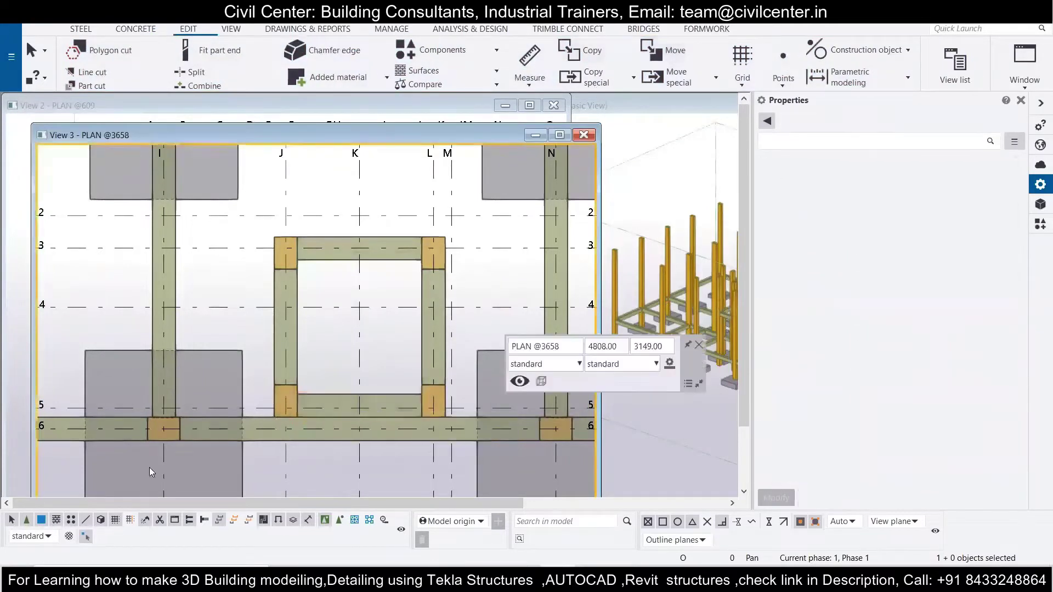
pyautogui.scroll(-2, 217, 409)
pyautogui.scroll(-3, 256, 394)
pyautogui.scroll(2, 350, 251)
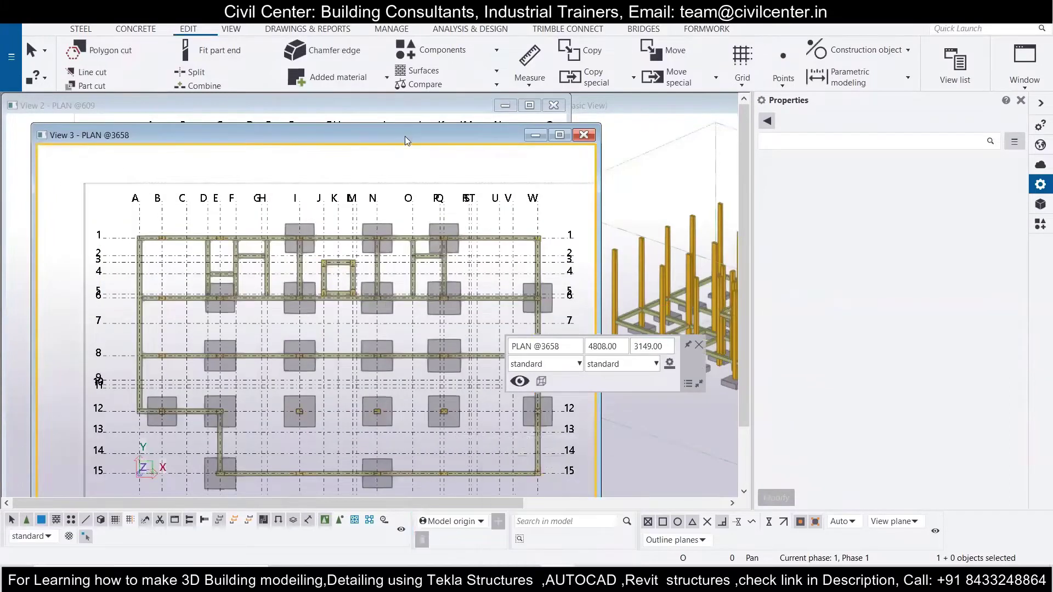
pyautogui.moveTo(405, 135); pyautogui.dragTo(417, 273)
pyautogui.click(426, 218)
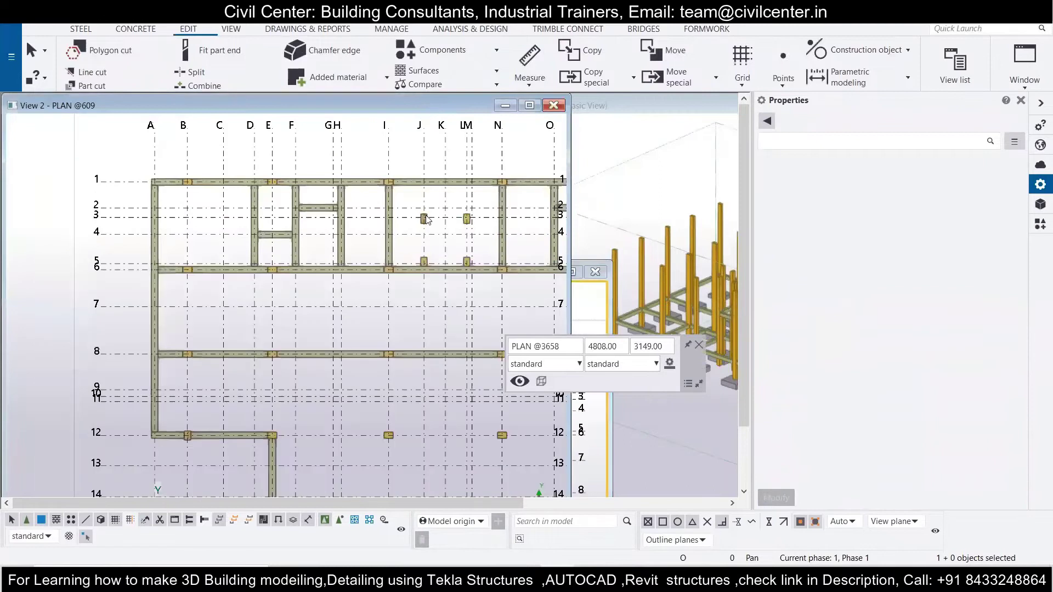
pyautogui.click(505, 106)
pyautogui.hotkey('ctrl', 't')
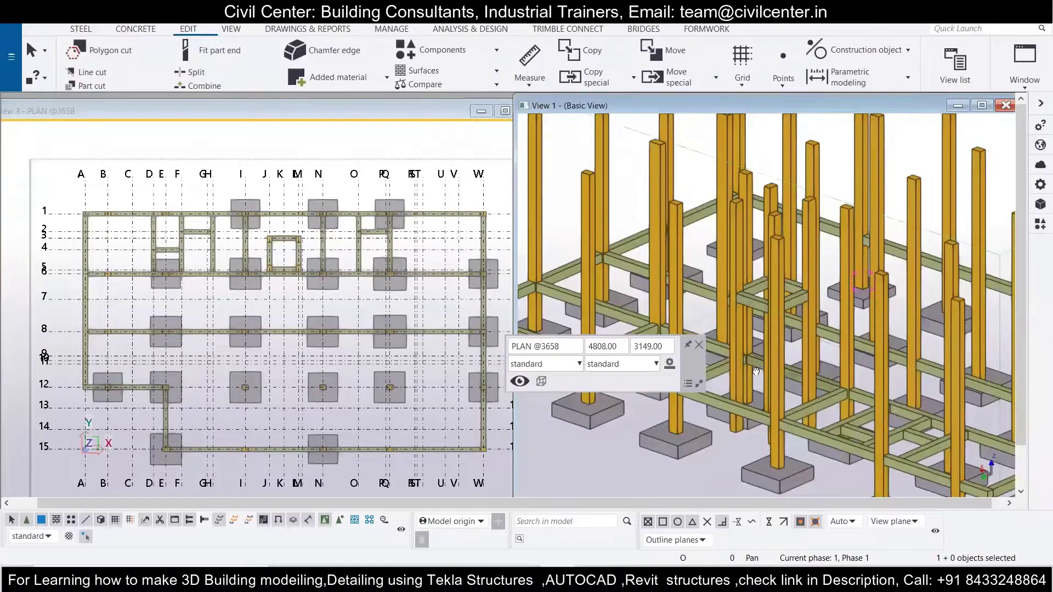
# - Select a short beam near grids K–M and start a linear special copy
pyautogui.keyDown('ctrl'); pyautogui.moveTo(755, 372); pyautogui.dragTo(577, 345, button='middle'); pyautogui.keyUp('ctrl')
pyautogui.click(278, 244)
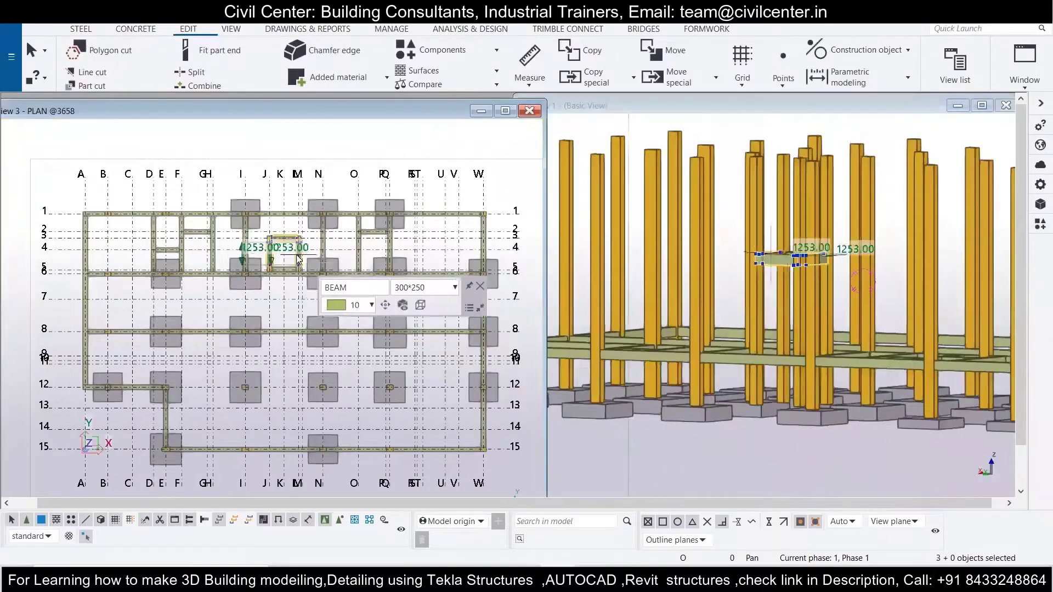
pyautogui.click(633, 76)
pyautogui.click(592, 105)
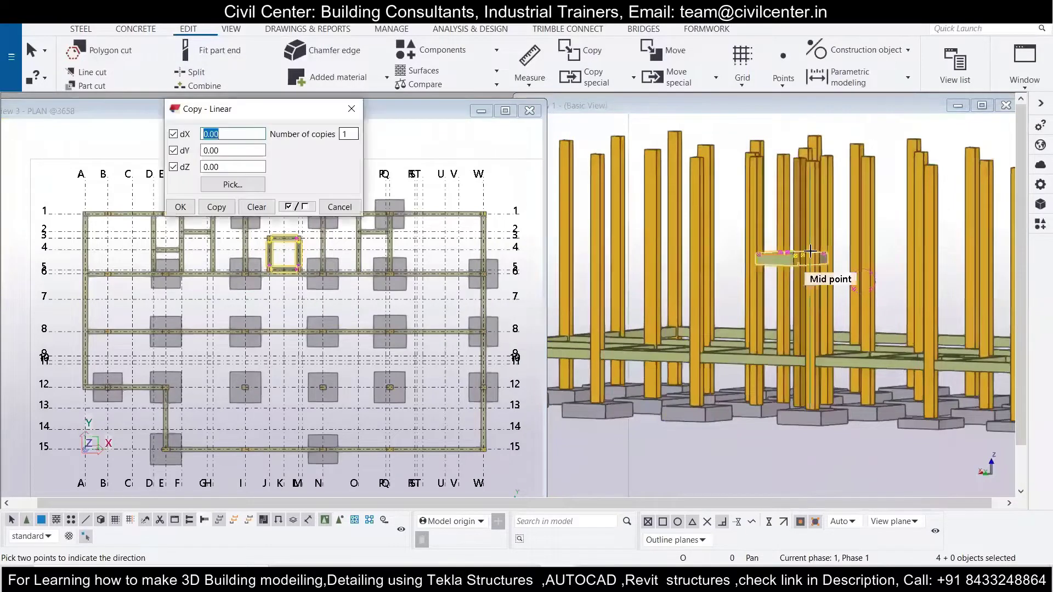
pyautogui.scroll(5, 810, 250)
pyautogui.click(889, 262)
pyautogui.scroll(-3, 882, 349)
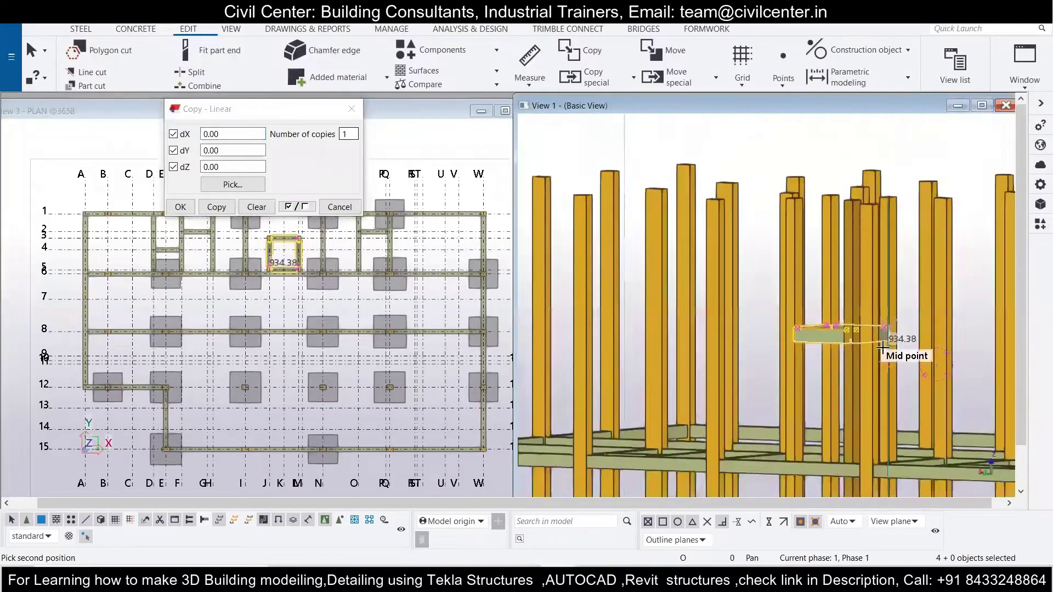
pyautogui.scroll(3, 883, 348)
pyautogui.scroll(-2, 647, 358)
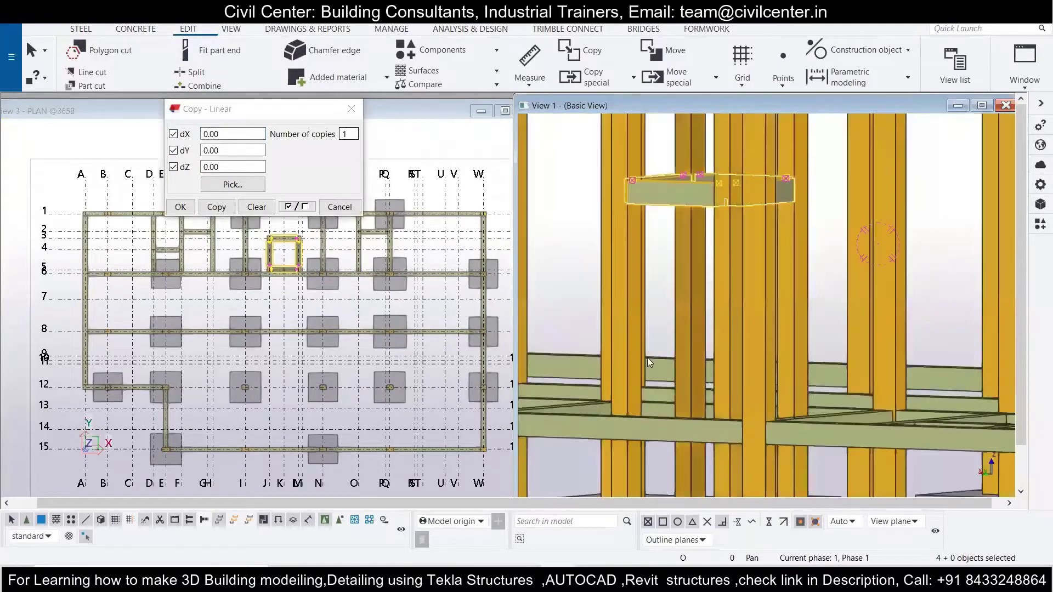
# - Attempt a linear special move of the beams, cancel it, and reorient the 3D view
pyautogui.moveTo(642, 241)
pyautogui.keyDown('ctrl'); pyautogui.mouseDown(button='middle')
pyautogui.moveTo(579, 305)
pyautogui.moveTo(642, 336)
pyautogui.moveTo(700, 234)
pyautogui.mouseUp(button='middle'); pyautogui.keyUp('ctrl')
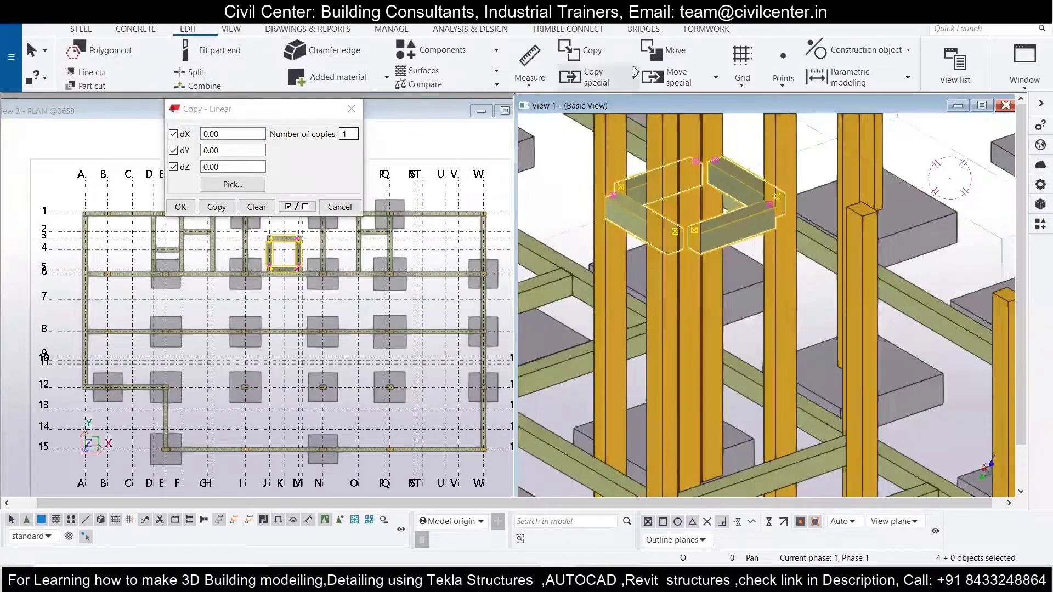
pyautogui.click(663, 80)
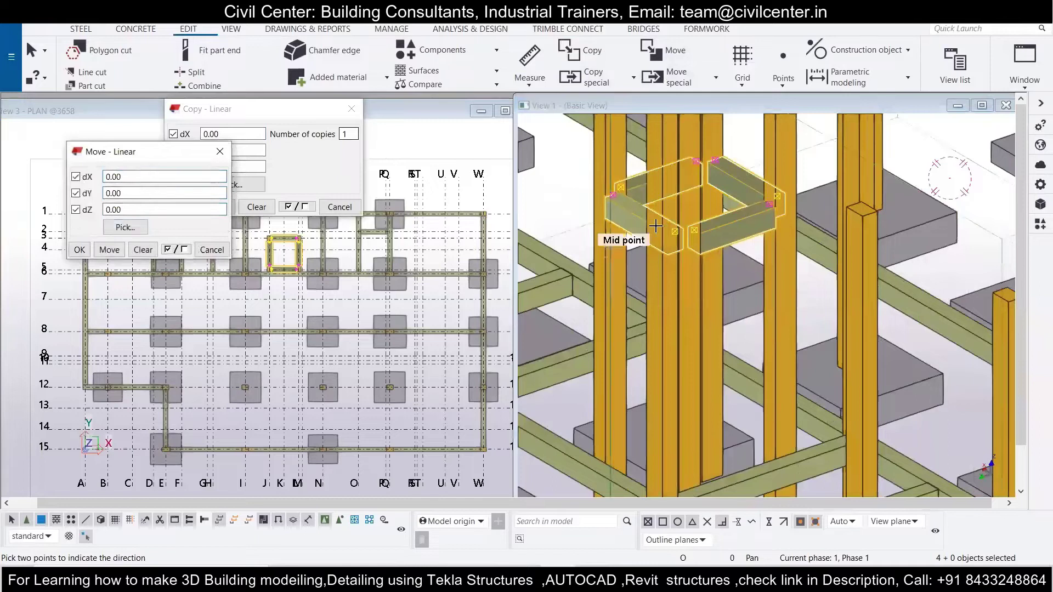
pyautogui.click(703, 234)
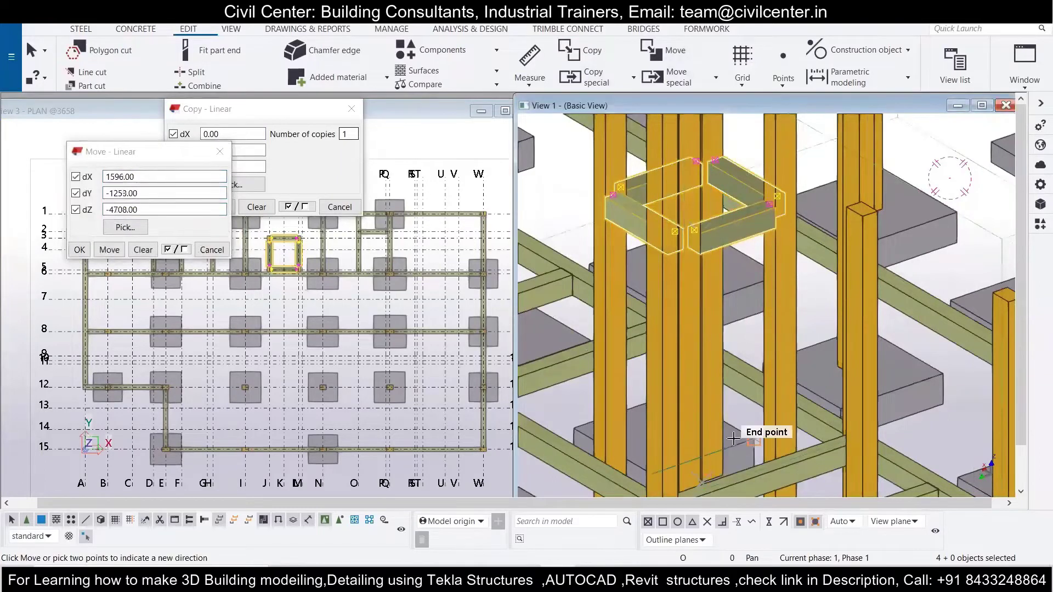
pyautogui.scroll(-2, 717, 288)
pyautogui.click(211, 249)
pyautogui.scroll(-2, 579, 264)
pyautogui.scroll(-2, 707, 342)
pyautogui.keyDown('ctrl'); pyautogui.moveTo(708, 343); pyautogui.dragTo(712, 280, button='middle'); pyautogui.keyUp('ctrl')
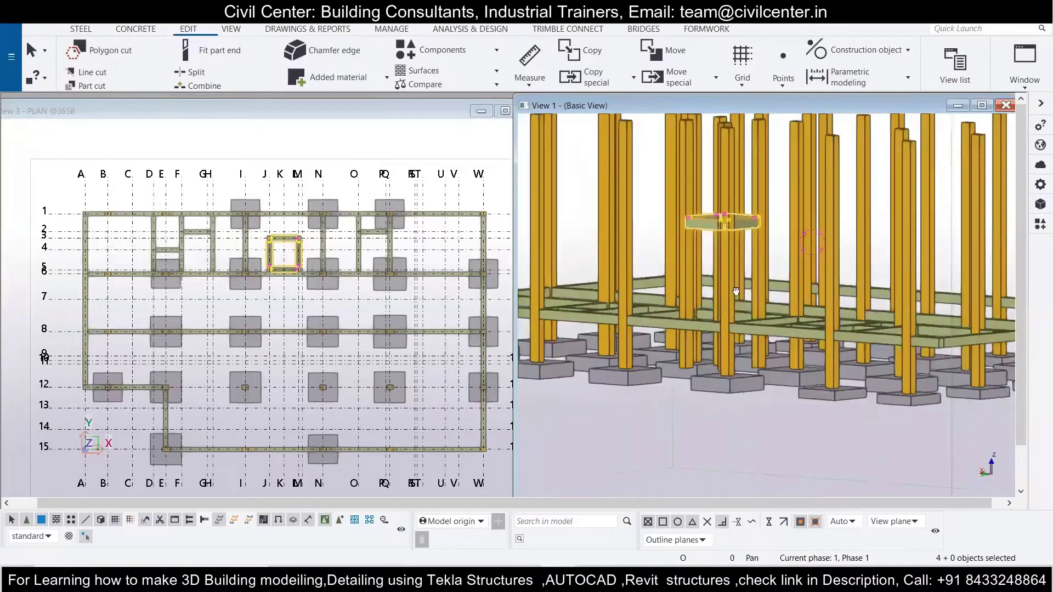
pyautogui.click(1024, 62)
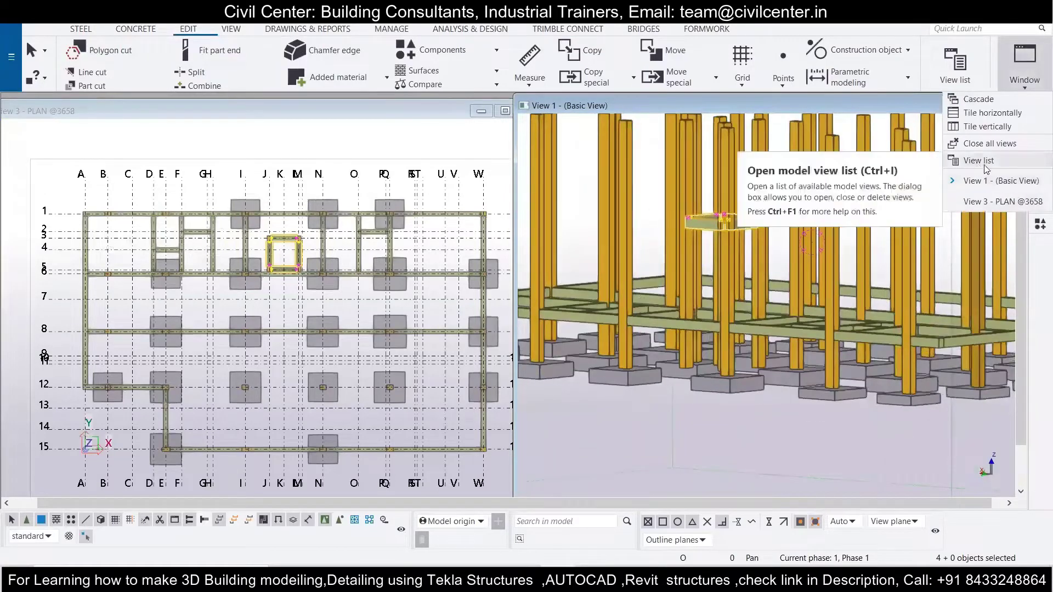
# - Compute the level difference 3958 − 609 = 3,349 in Calculator
pyautogui.click(979, 160)
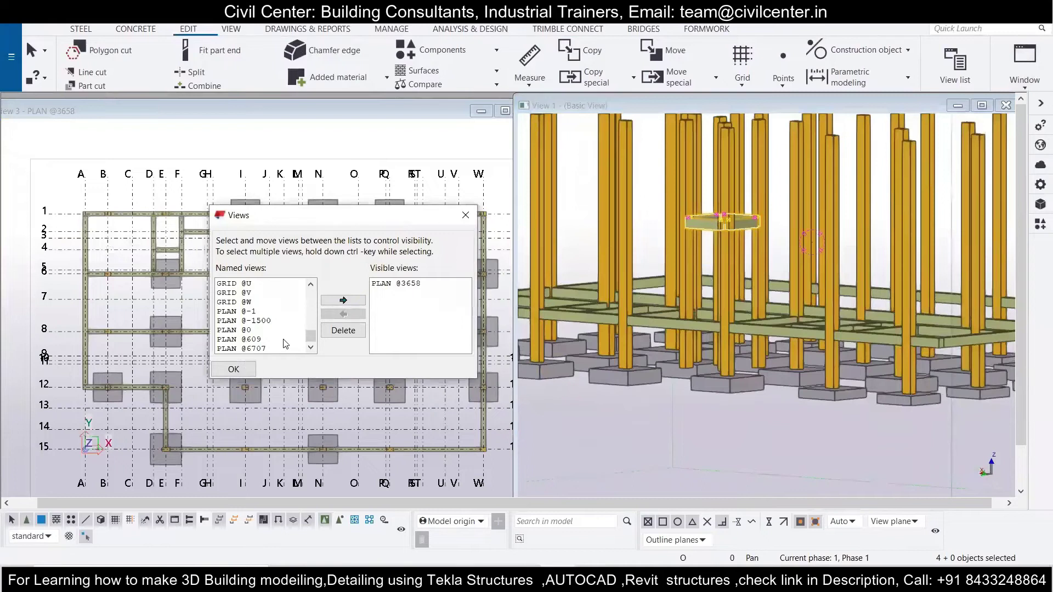
pyautogui.press('super')
pyautogui.write('calc')
pyautogui.press('Return')
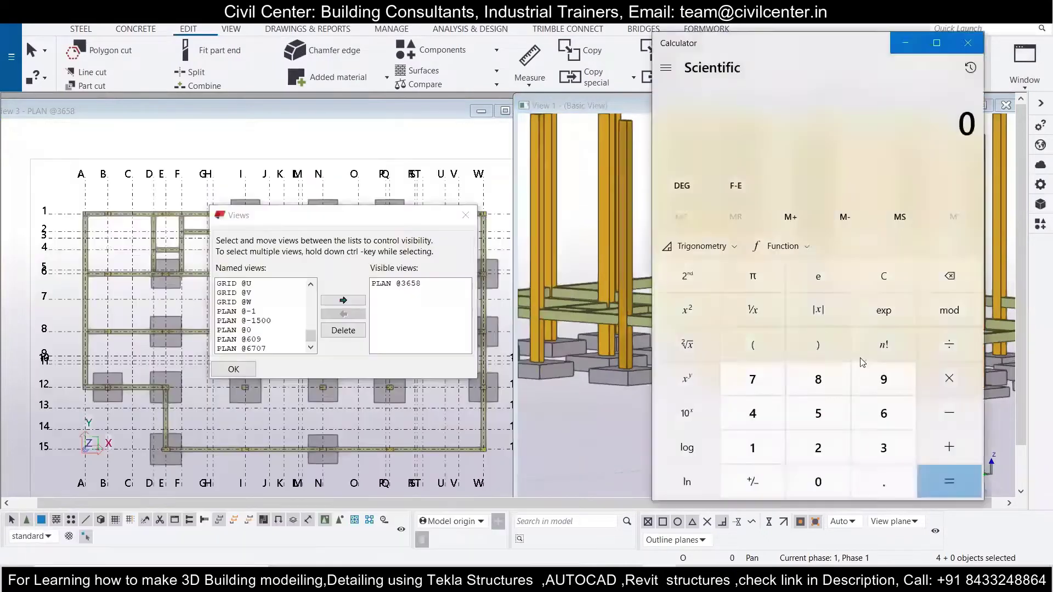
pyautogui.write('3958 - 609')
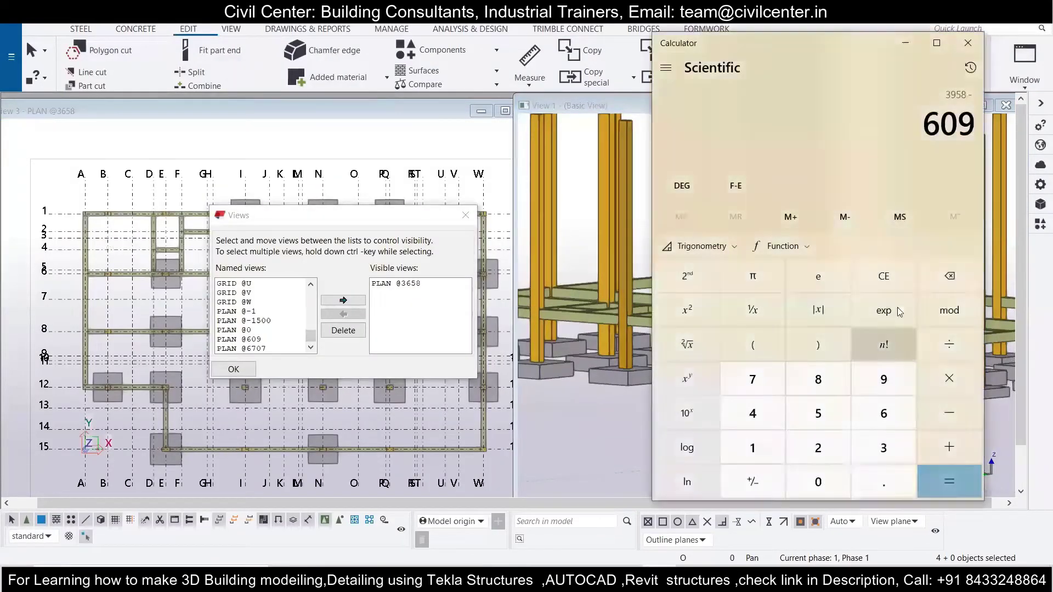
pyautogui.click(855, 280)
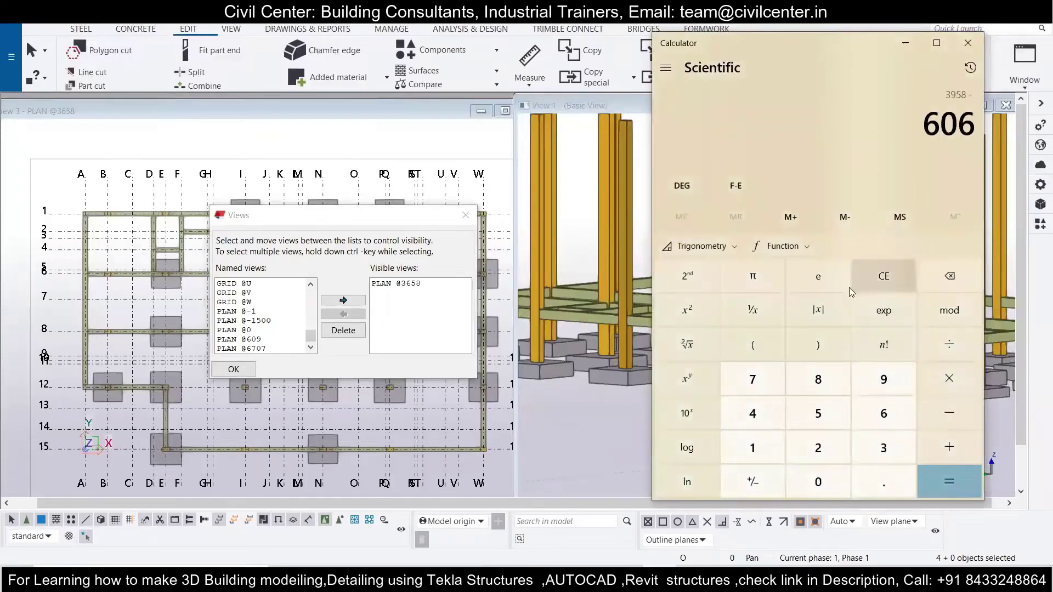
pyautogui.press('BackSpace')
pyautogui.write('9')
pyautogui.press('Return')
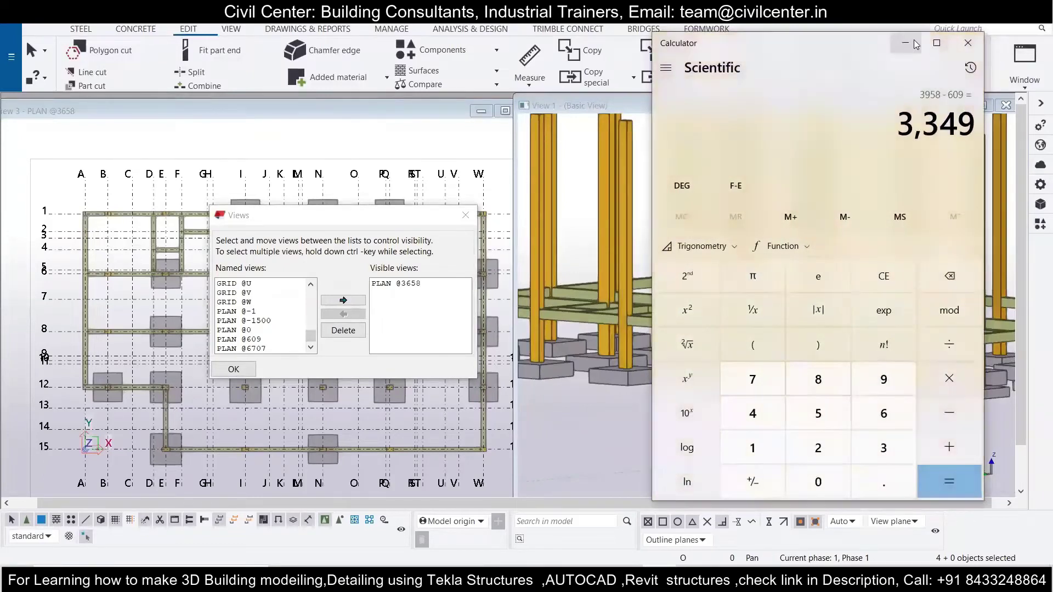
pyautogui.click(905, 46)
pyautogui.scroll(3, 745, 219)
pyautogui.scroll(3, 625, 230)
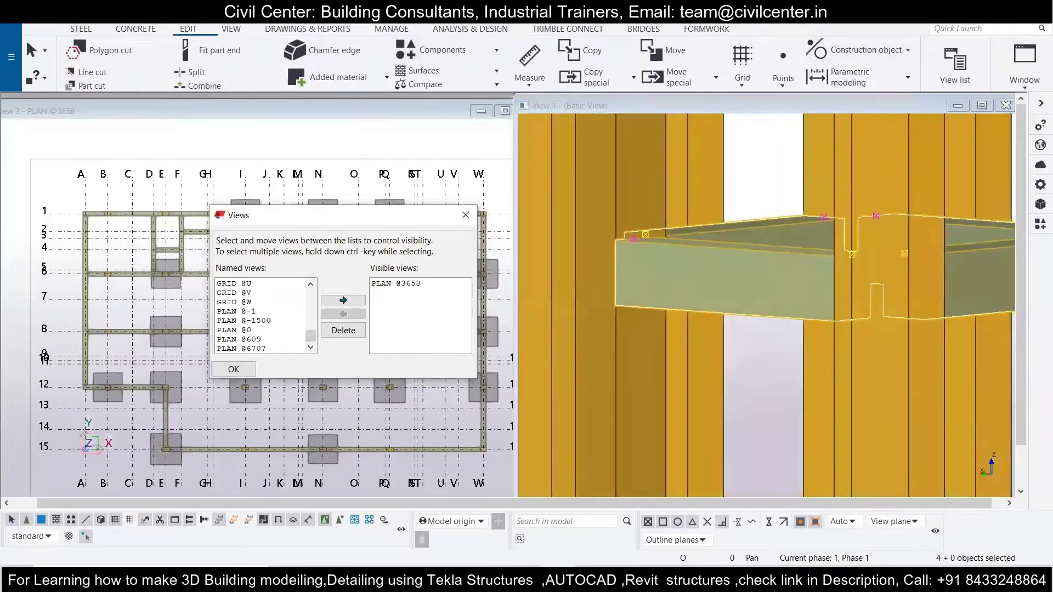
# - Move the selected beams linearly by dZ −3349
pyautogui.click(654, 80)
pyautogui.click(683, 101)
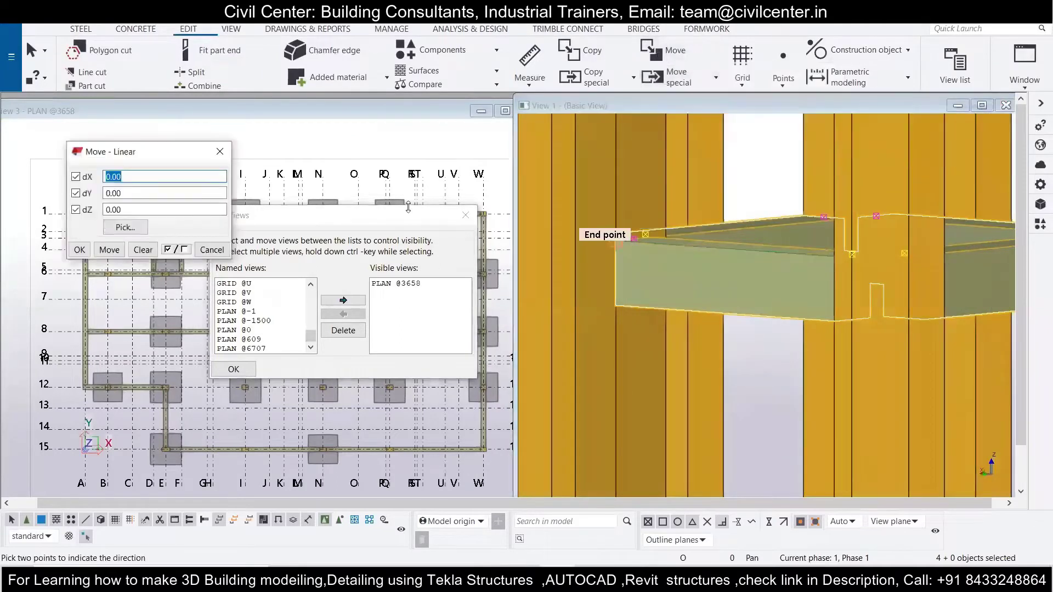
pyautogui.scroll(3, 591, 226)
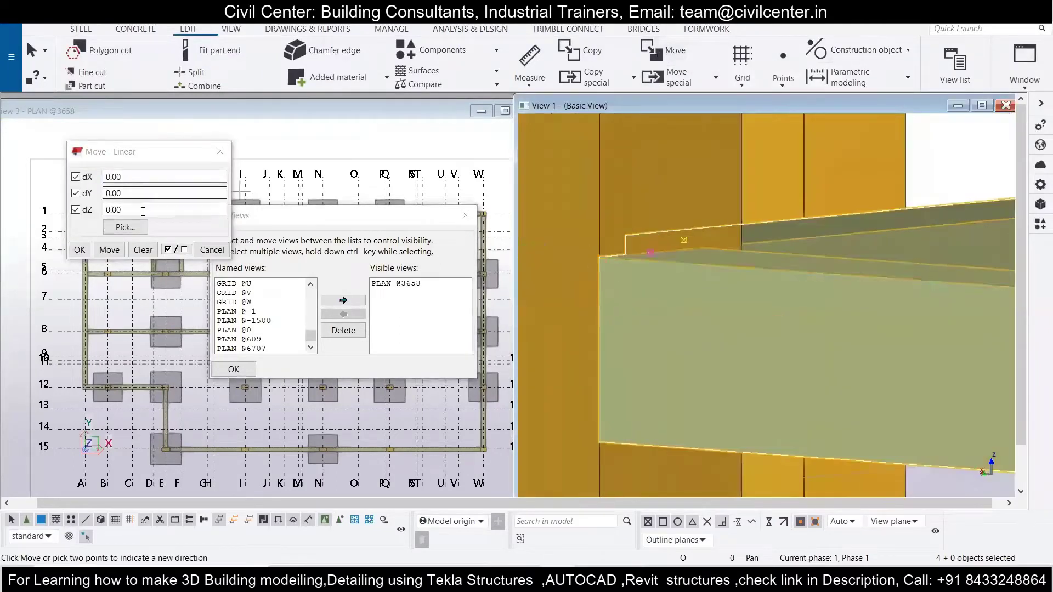
pyautogui.click(599, 258)
pyautogui.write('-3349')
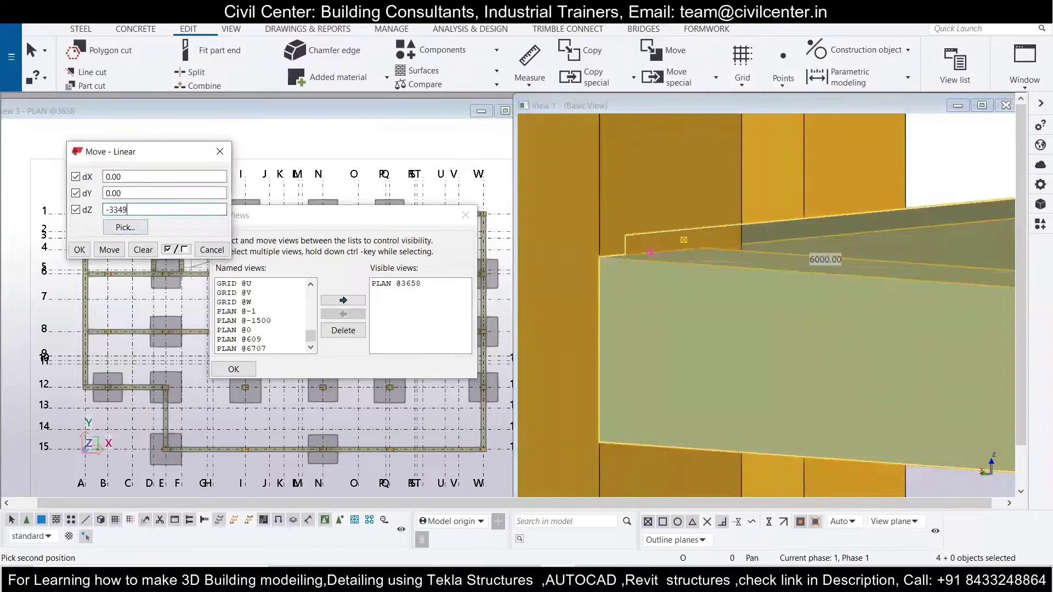
pyautogui.click(80, 250)
# - Move the front beam of the small square from its end point
pyautogui.click(628, 253)
pyautogui.scroll(-3, 627, 253)
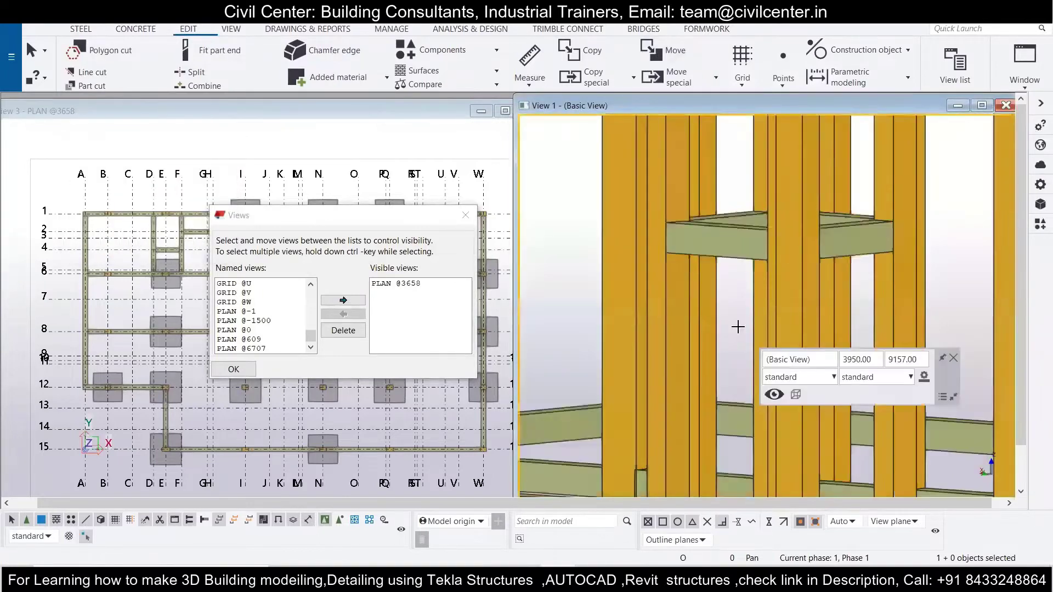
pyautogui.scroll(-2, 779, 291)
pyautogui.scroll(3, 682, 248)
pyautogui.scroll(1, 673, 266)
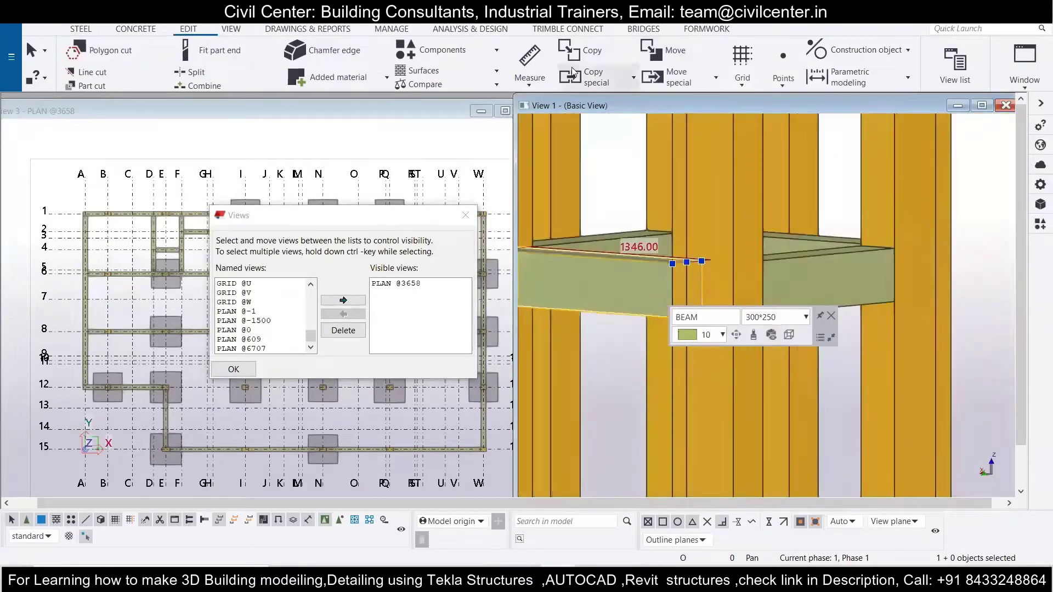
pyautogui.click(676, 76)
pyautogui.click(681, 105)
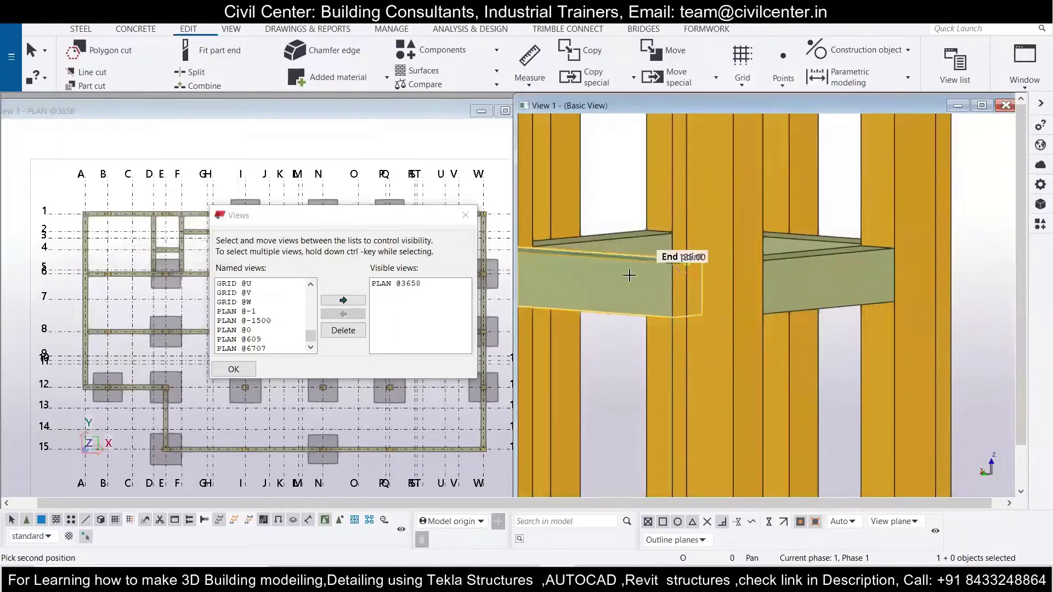
pyautogui.scroll(-3, 639, 227)
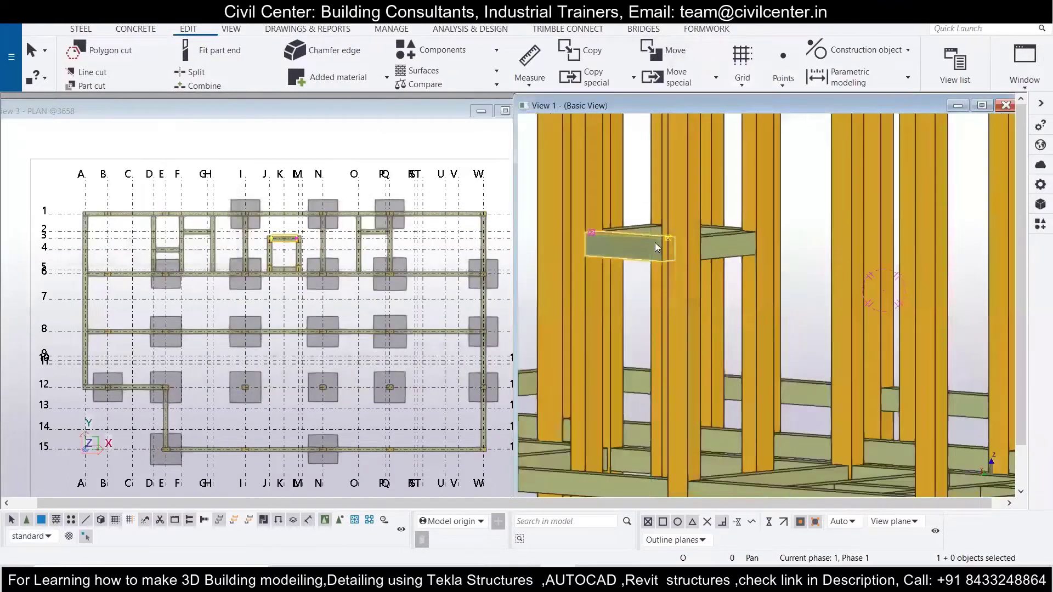
pyautogui.scroll(2, 633, 230)
pyautogui.click(633, 231)
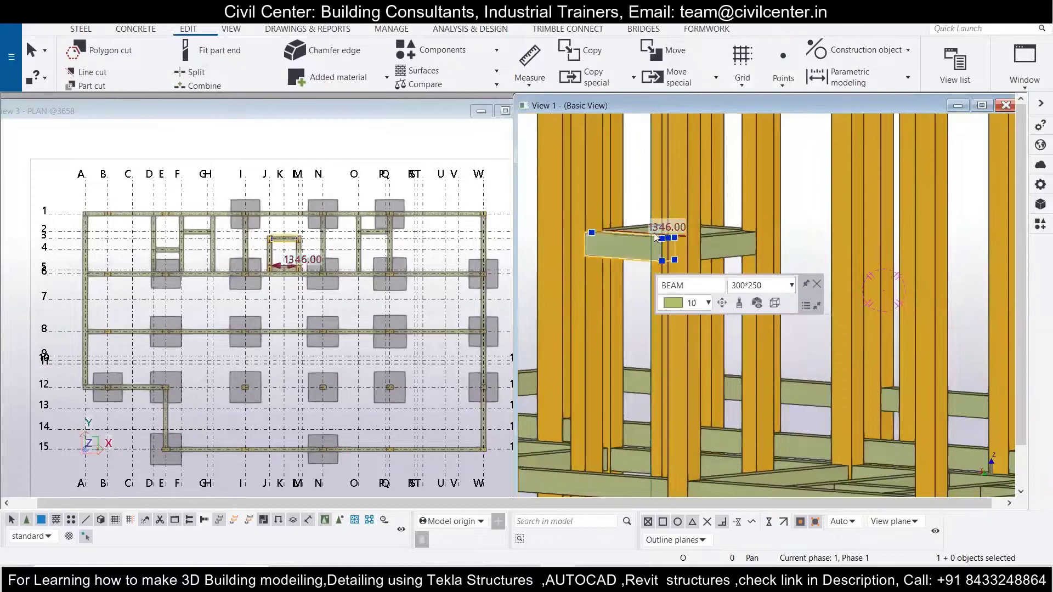
pyautogui.click(673, 51)
pyautogui.scroll(3, 652, 234)
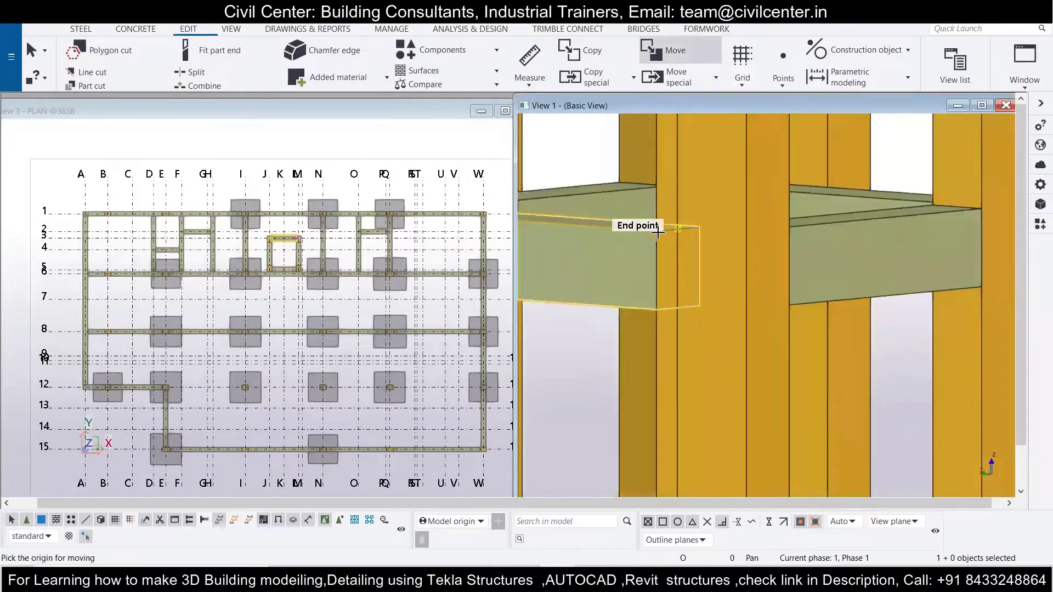
pyautogui.click(658, 231)
pyautogui.scroll(-2, 658, 456)
pyautogui.scroll(-2, 658, 457)
pyautogui.scroll(-2, 659, 465)
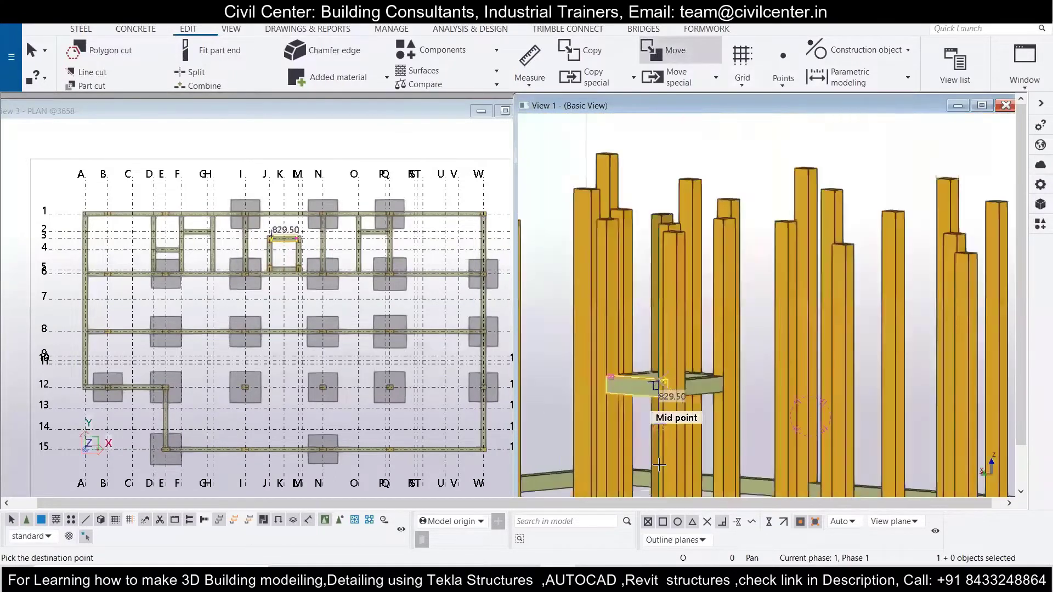
pyautogui.moveTo(659, 465); pyautogui.dragTo(670, 211, button='middle')
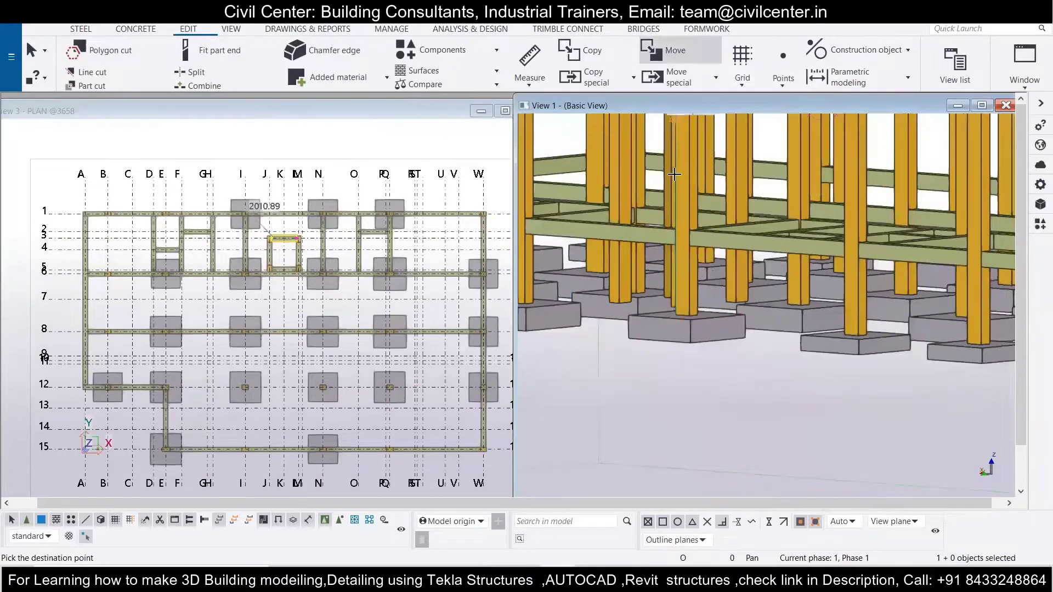
pyautogui.scroll(-1, 671, 197)
pyautogui.scroll(-1, 668, 238)
pyautogui.write('1500')
pyautogui.press('Return')
pyautogui.scroll(1, 670, 289)
pyautogui.scroll(2, 672, 323)
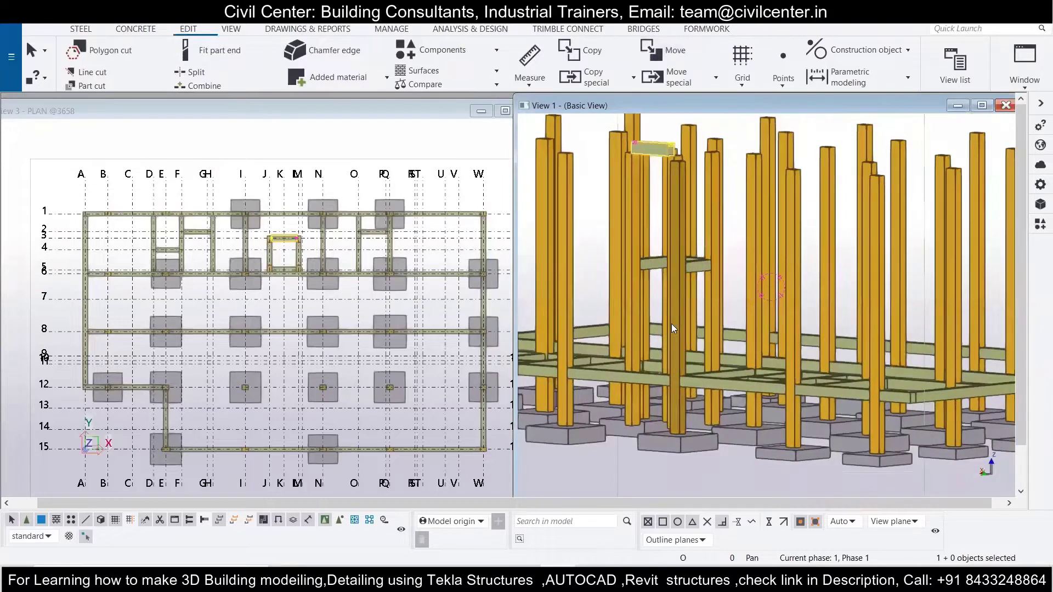
# - Select two more square beams and move them by the same offset
pyautogui.click(706, 270)
pyautogui.scroll(2, 702, 262)
pyautogui.keyDown('ctrl'); pyautogui.click(635, 251); pyautogui.keyUp('ctrl')
pyautogui.scroll(4, 649, 258)
pyautogui.hotkey('ctrl', 'm')
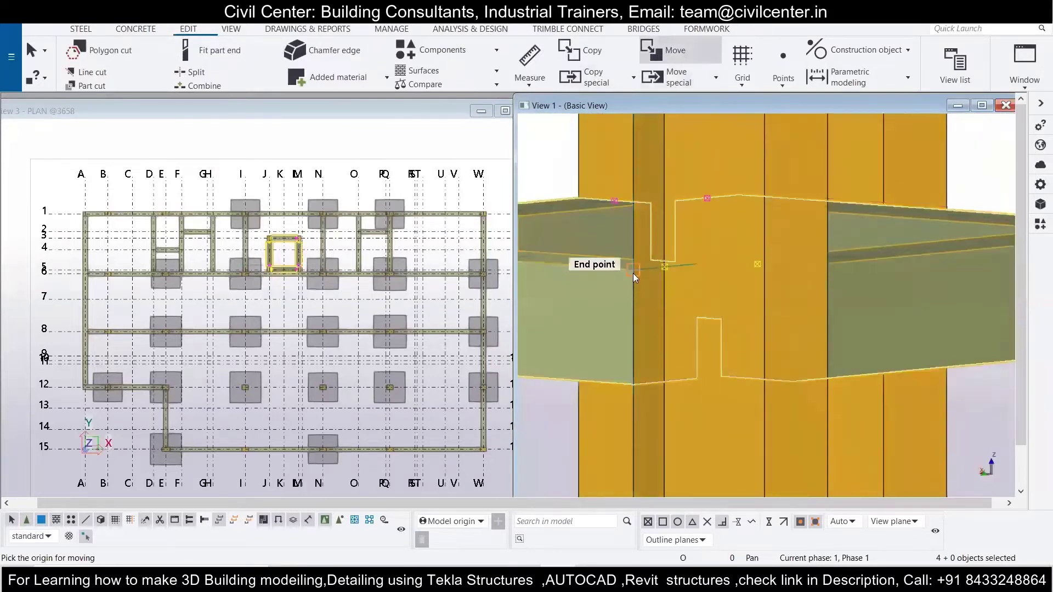
pyautogui.write('100')
pyautogui.press('Return')
pyautogui.scroll(-3, 644, 298)
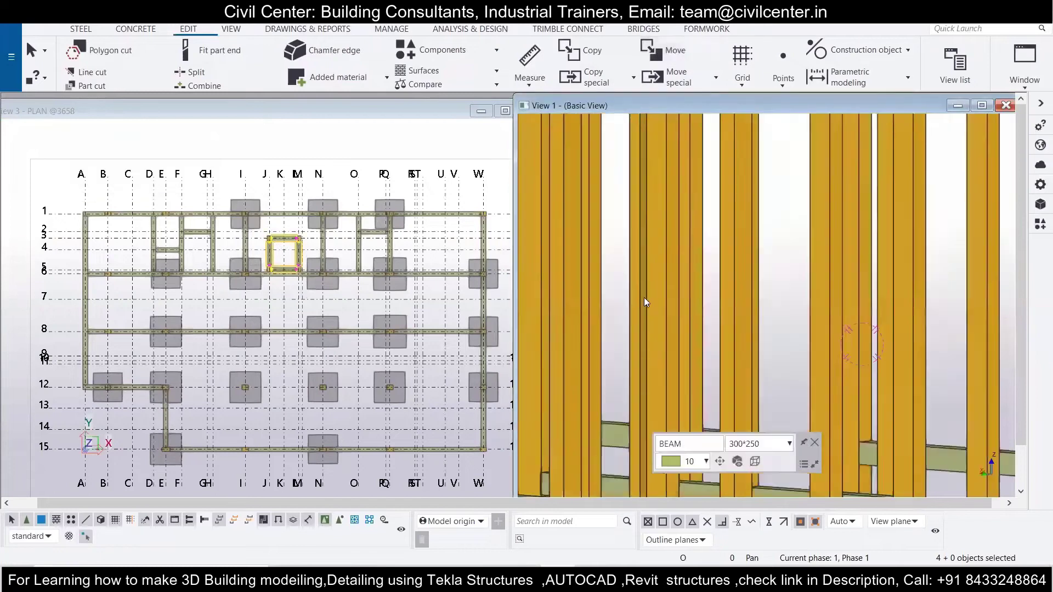
pyautogui.scroll(-2, 695, 309)
pyautogui.scroll(-2, 721, 315)
# - Inspect the lowered square from several angles and reselect all four frame beams
pyautogui.keyDown('ctrl'); pyautogui.moveTo(721, 316); pyautogui.dragTo(765, 362, button='middle'); pyautogui.keyUp('ctrl')
pyautogui.scroll(3, 765, 362)
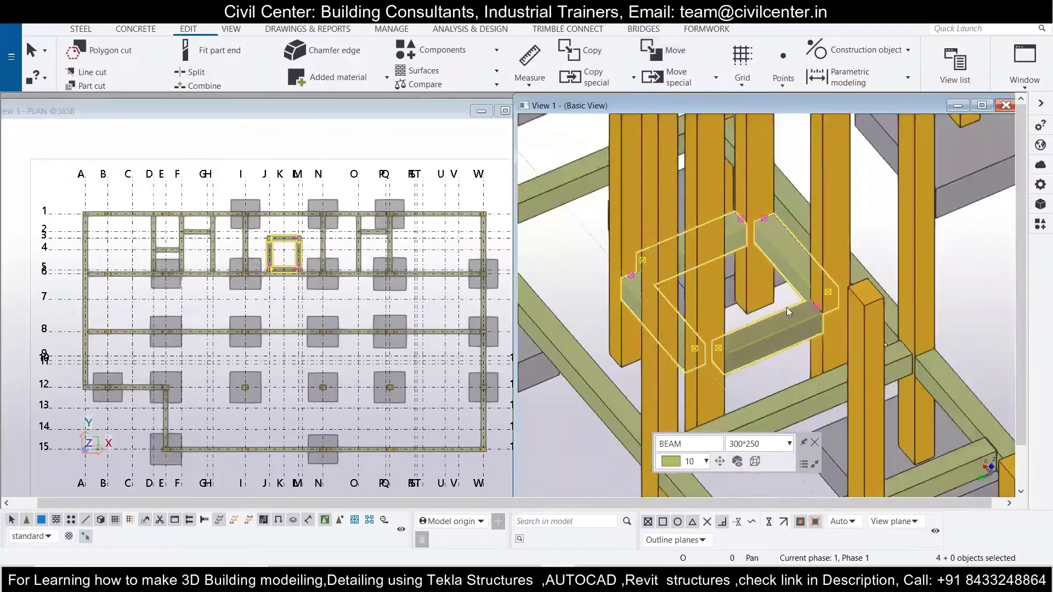
pyautogui.scroll(2, 806, 400)
pyautogui.keyDown('ctrl'); pyautogui.moveTo(806, 400); pyautogui.dragTo(616, 302, button='middle'); pyautogui.keyUp('ctrl')
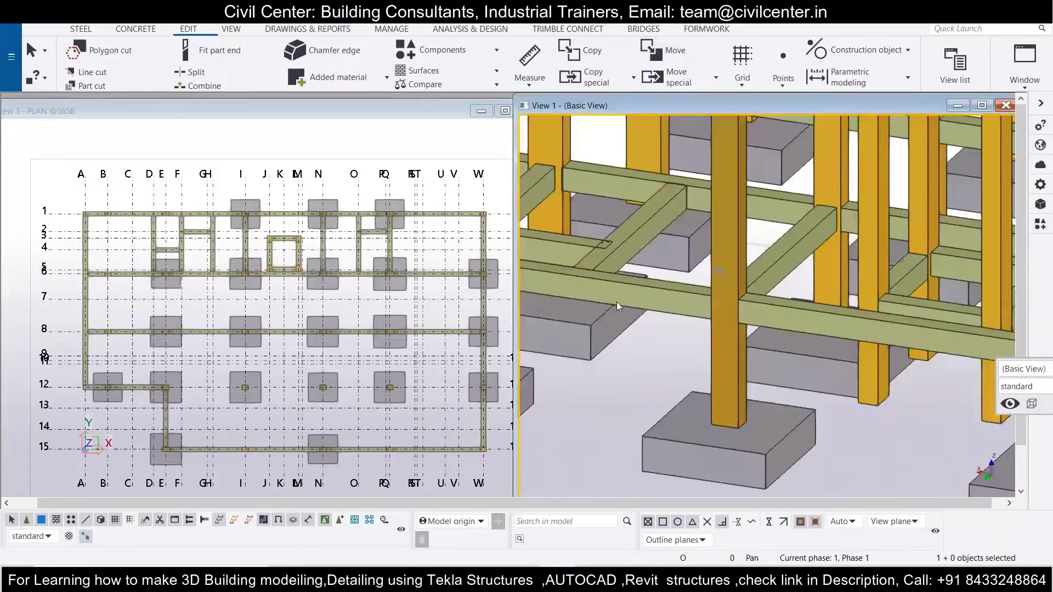
pyautogui.scroll(2, 878, 282)
pyautogui.moveTo(878, 282)
pyautogui.keyDown('ctrl'); pyautogui.mouseDown(button='middle')
pyautogui.moveTo(610, 273)
pyautogui.moveTo(740, 249)
pyautogui.mouseUp(button='middle'); pyautogui.keyUp('ctrl')
pyautogui.scroll(2, 843, 252)
pyautogui.keyDown('ctrl'); pyautogui.moveTo(844, 253); pyautogui.dragTo(629, 286, button='middle'); pyautogui.keyUp('ctrl')
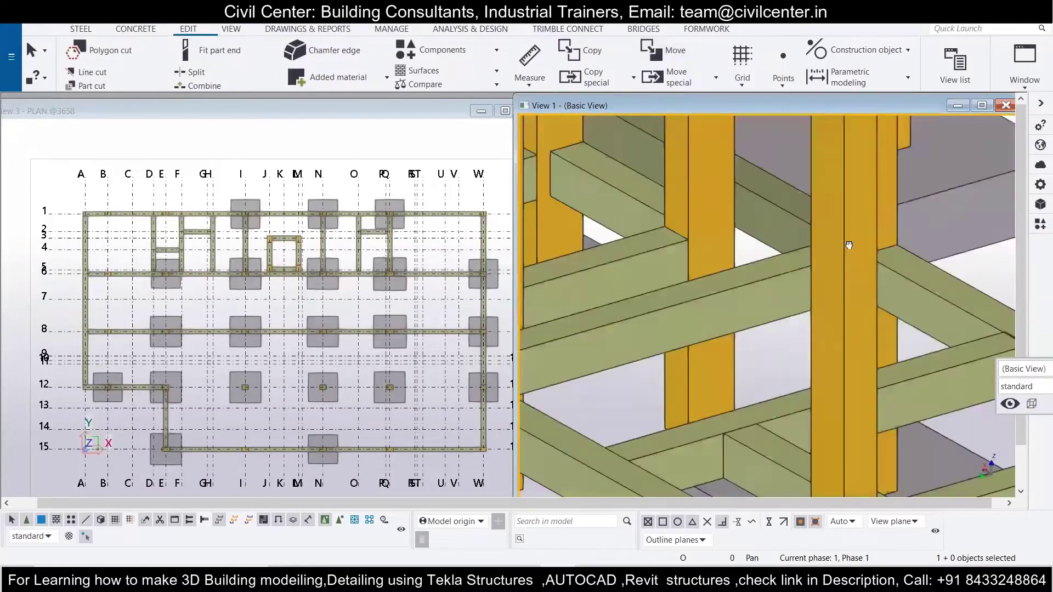
pyautogui.click(644, 313)
pyautogui.keyDown('ctrl'); pyautogui.click(721, 296); pyautogui.keyUp('ctrl')
pyautogui.keyDown('ctrl'); pyautogui.click(869, 315); pyautogui.keyUp('ctrl')
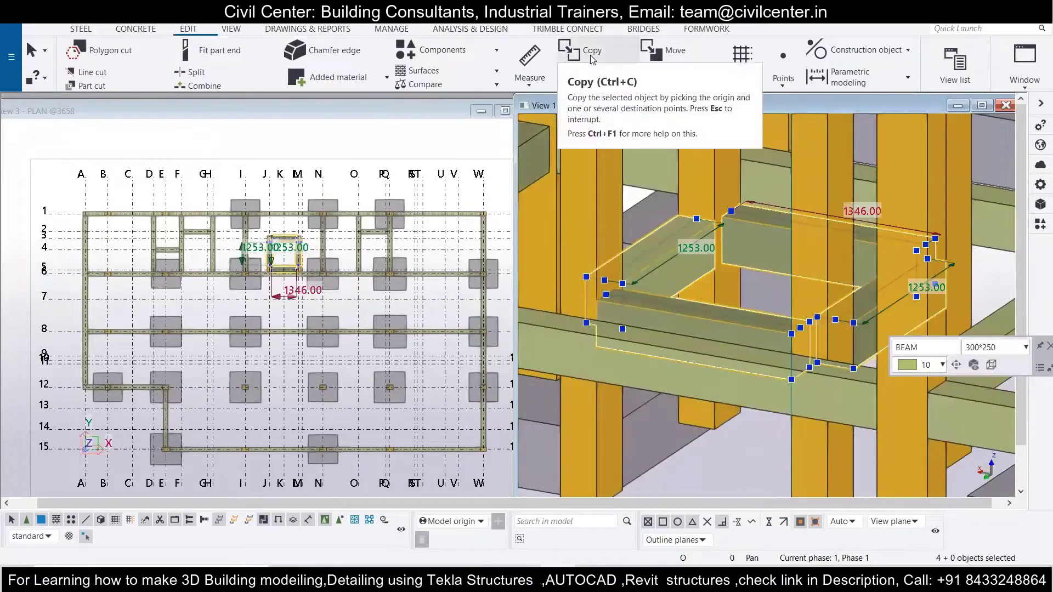
# - Recheck 3958 − 609 in Calculator, then move the frame beams to the corrected point
pyautogui.hotkey('alt', 'Tab')
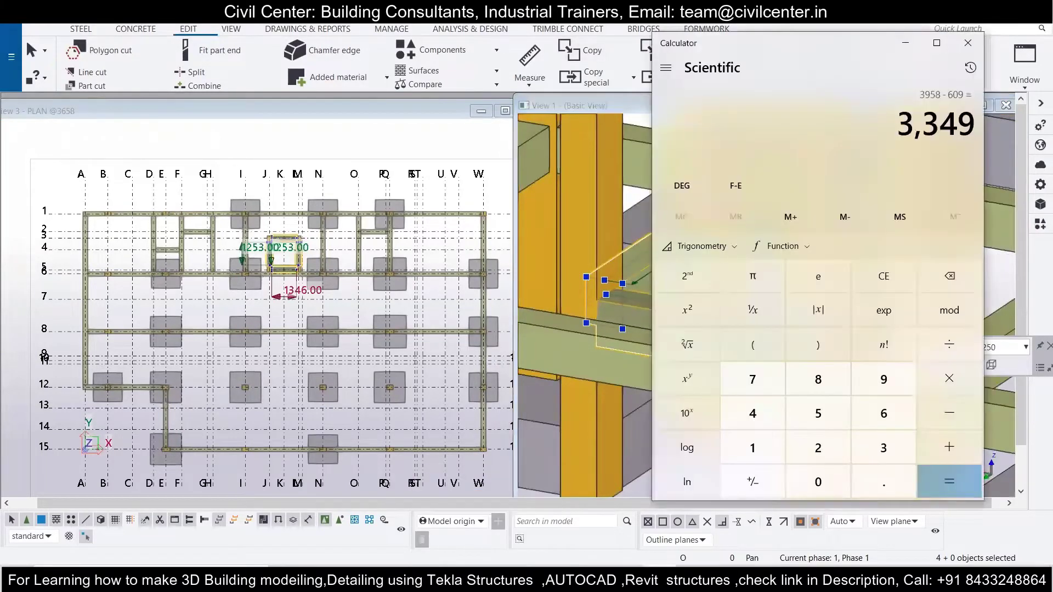
pyautogui.hotkey('alt', 'Tab')
pyautogui.scroll(3, 581, 259)
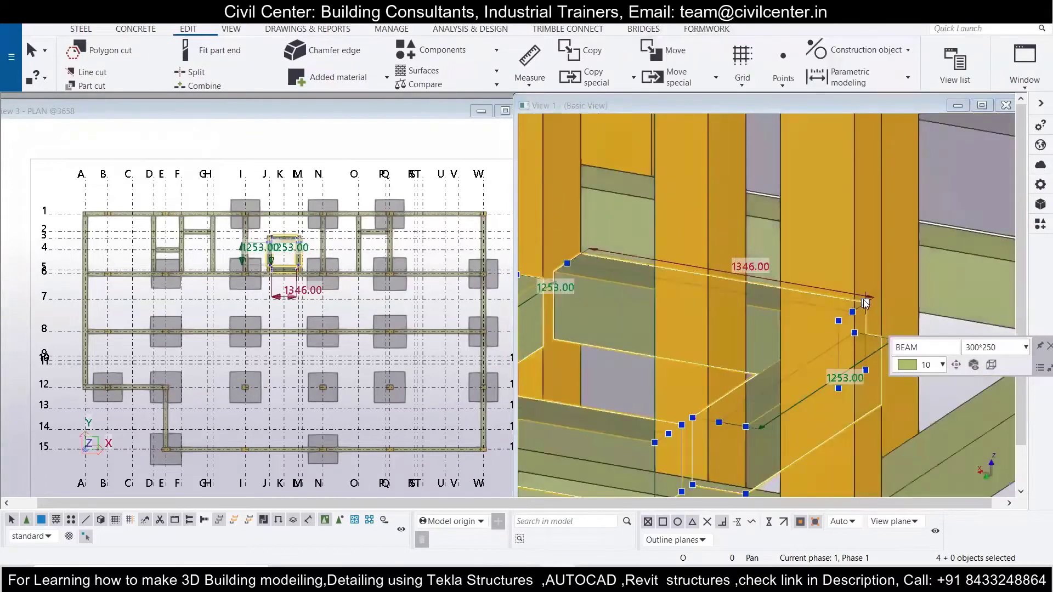
pyautogui.scroll(2, 581, 258)
pyautogui.hotkey('ctrl', 'm')
pyautogui.scroll(3, 582, 257)
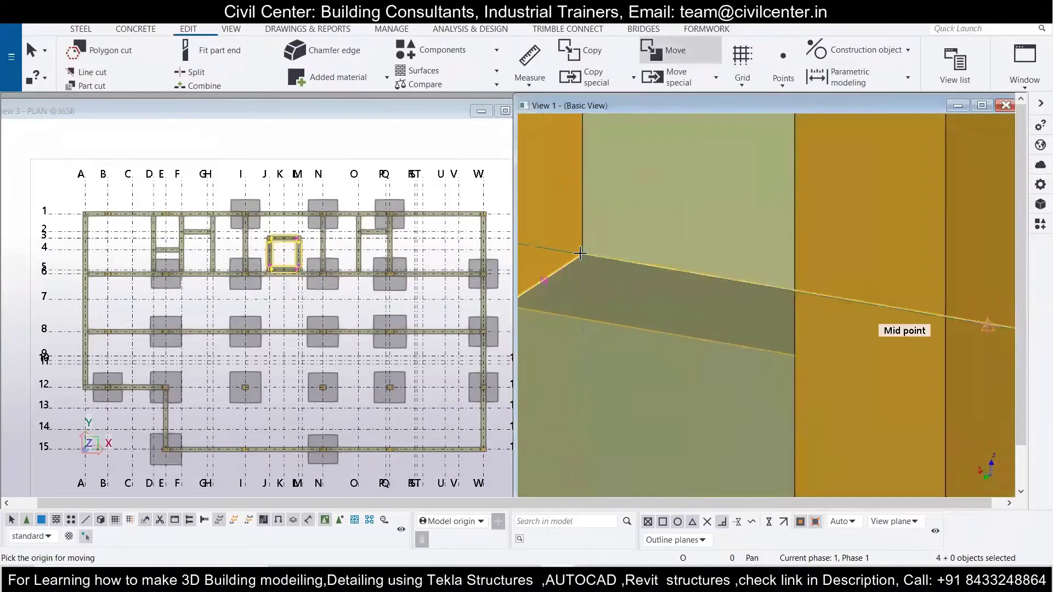
pyautogui.scroll(-3, 584, 256)
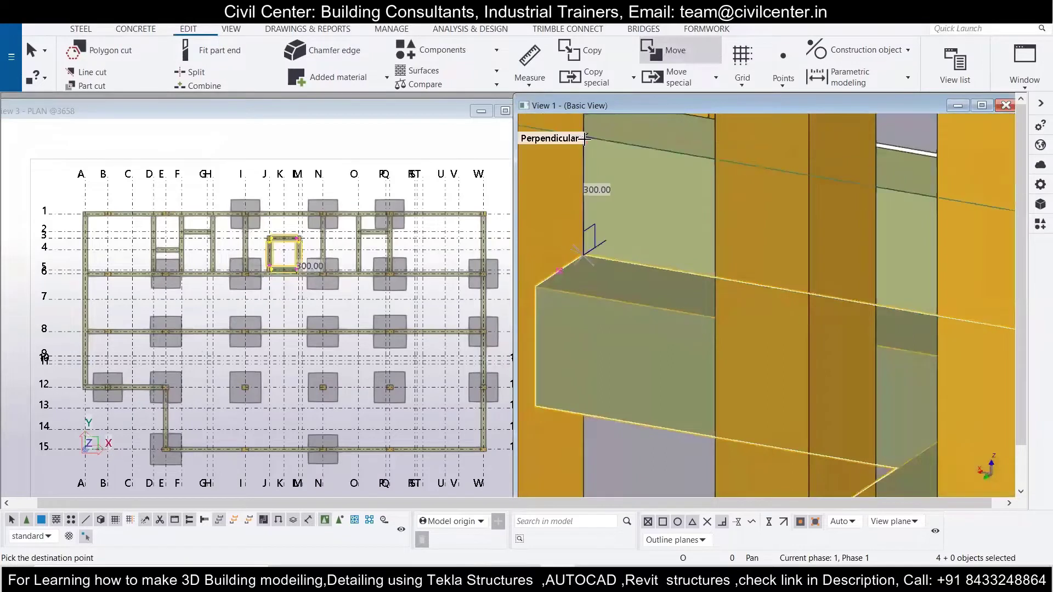
pyautogui.click(547, 124)
pyautogui.scroll(3, 657, 223)
pyautogui.scroll(-3, 748, 276)
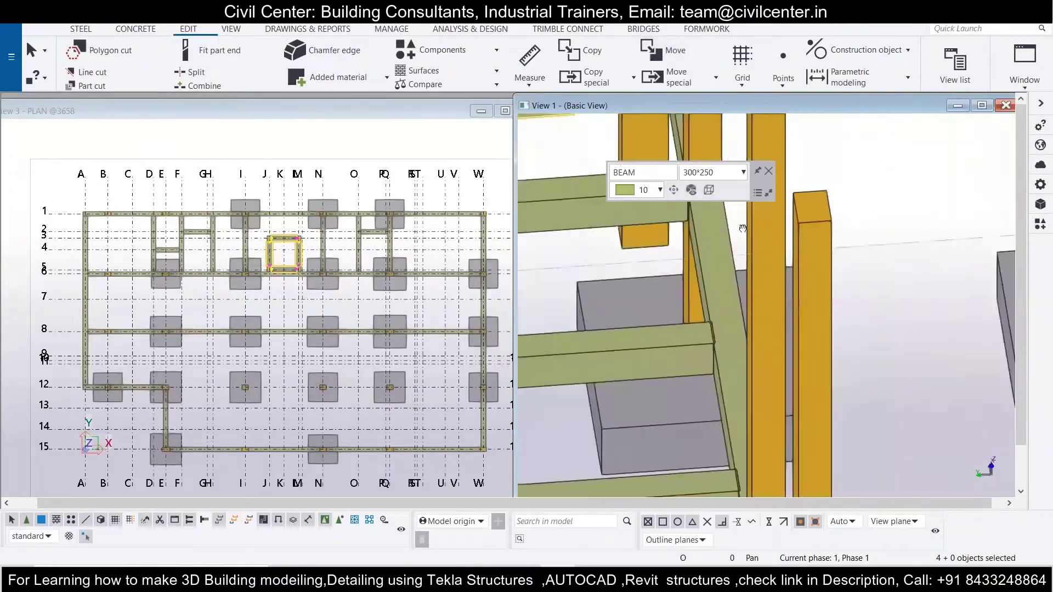
pyautogui.scroll(-2, 638, 292)
pyautogui.scroll(3, 718, 333)
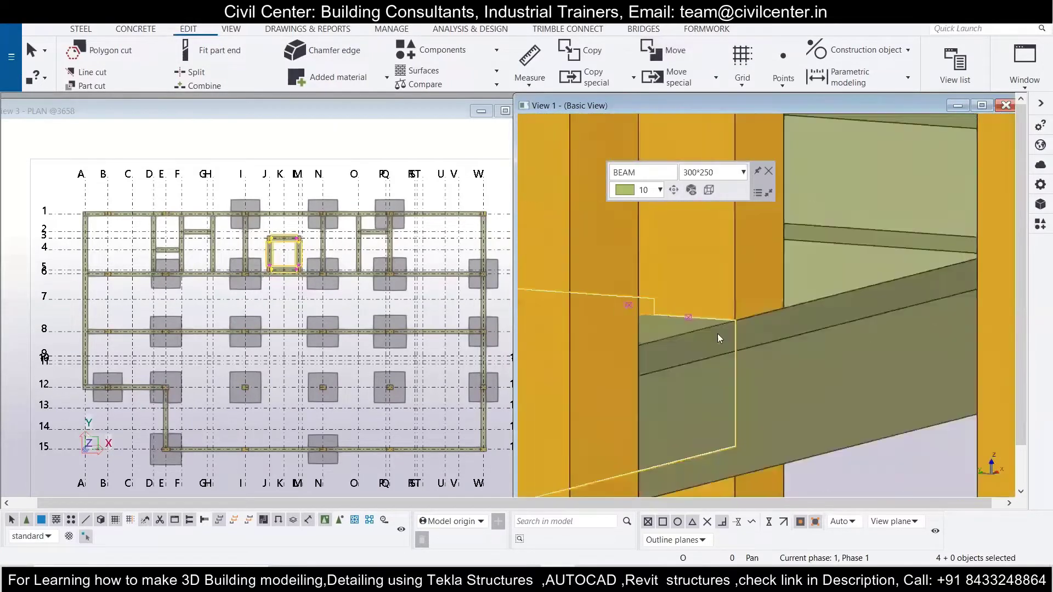
pyautogui.scroll(2, 849, 275)
pyautogui.click(831, 297)
pyautogui.scroll(1, 781, 343)
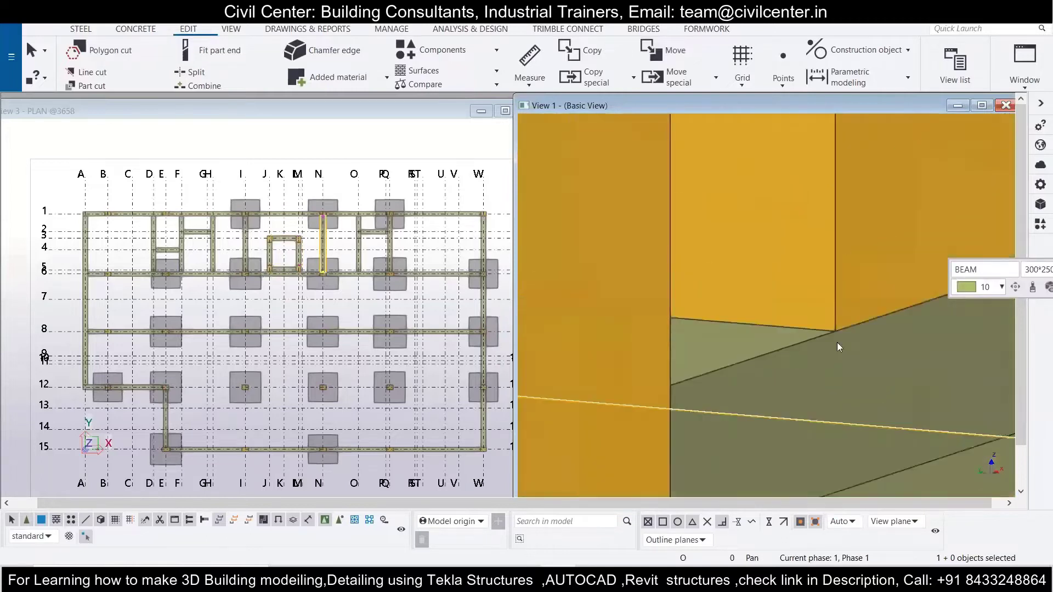
pyautogui.scroll(-1, 787, 349)
pyautogui.scroll(-1, 808, 320)
pyautogui.scroll(-3, 807, 329)
pyautogui.scroll(-3, 806, 330)
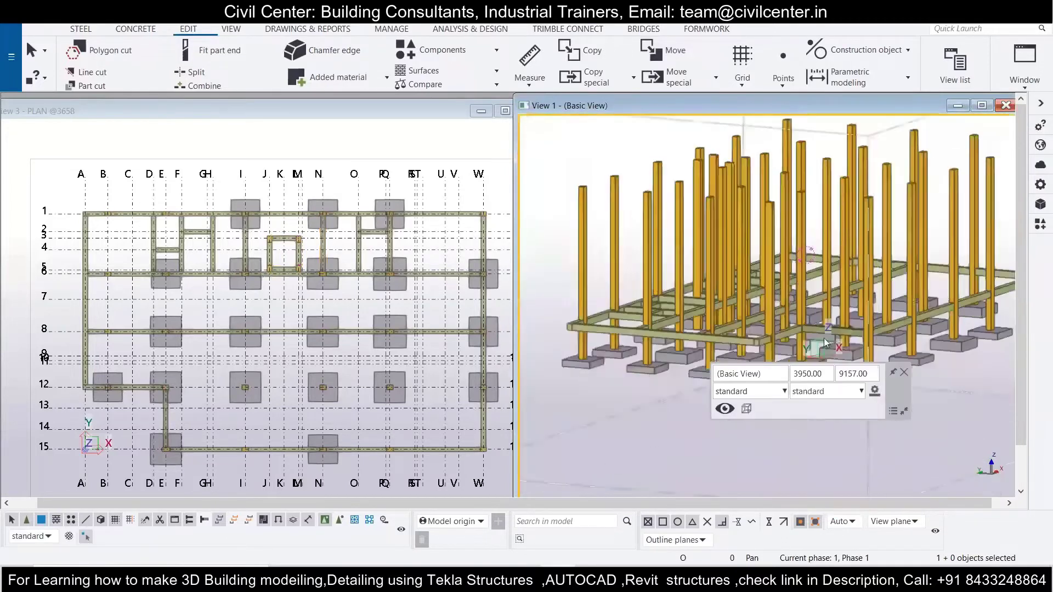
pyautogui.click(407, 136)
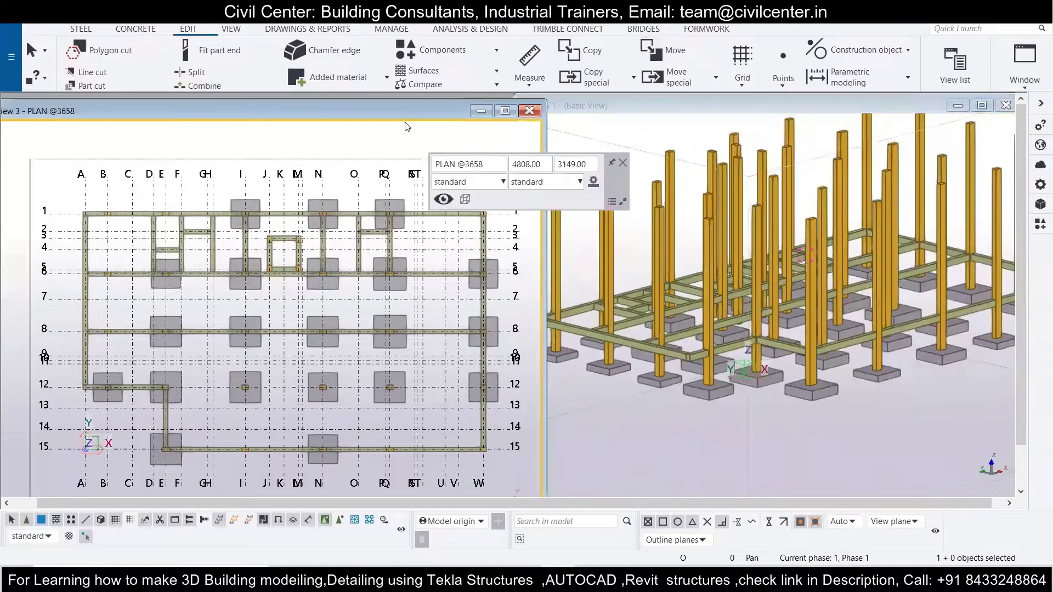
pyautogui.hotkey('ctrl', 'F4')
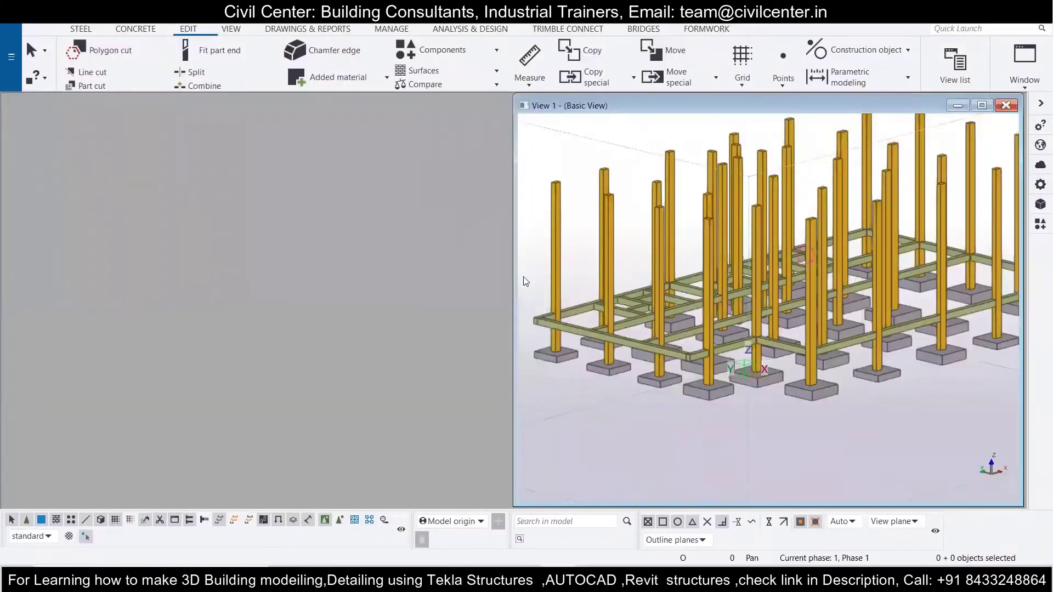
pyautogui.click(1024, 66)
pyautogui.click(1000, 161)
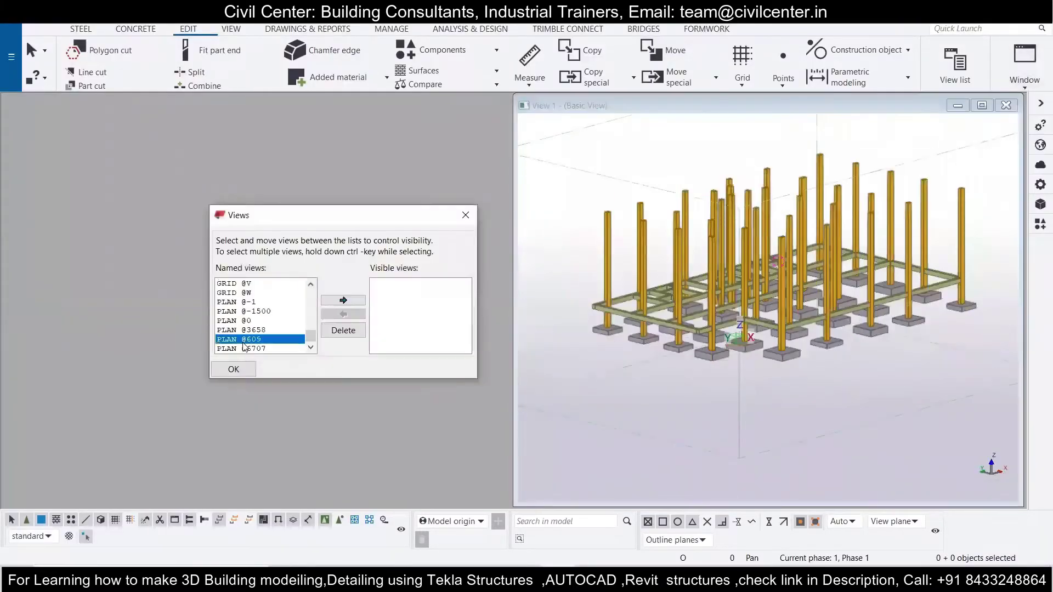
pyautogui.doubleClick(256, 341)
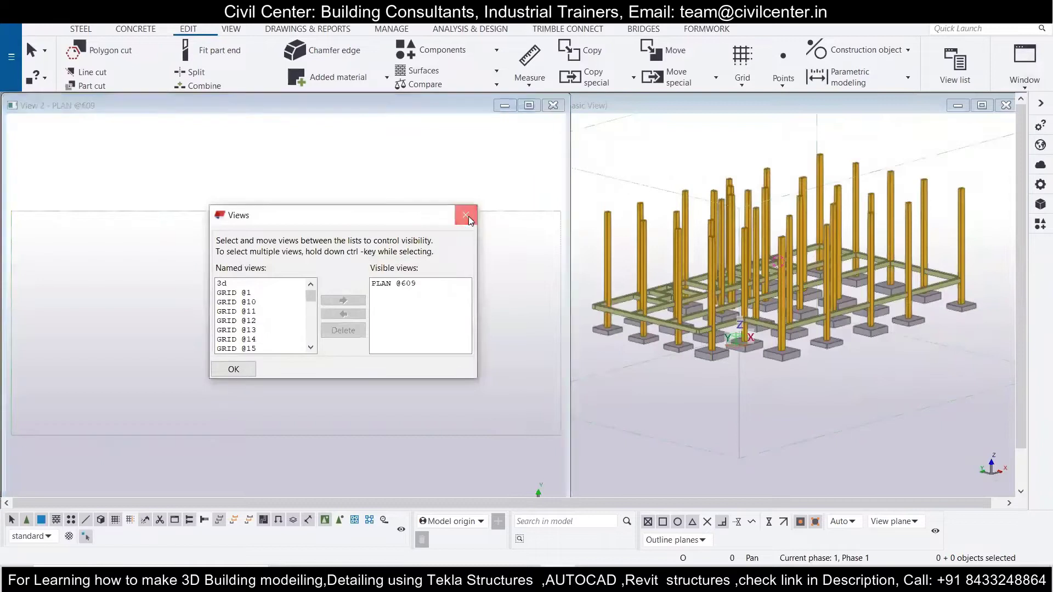
pyautogui.scroll(3, 164, 271)
pyautogui.scroll(-2, 165, 270)
pyautogui.scroll(1, 165, 271)
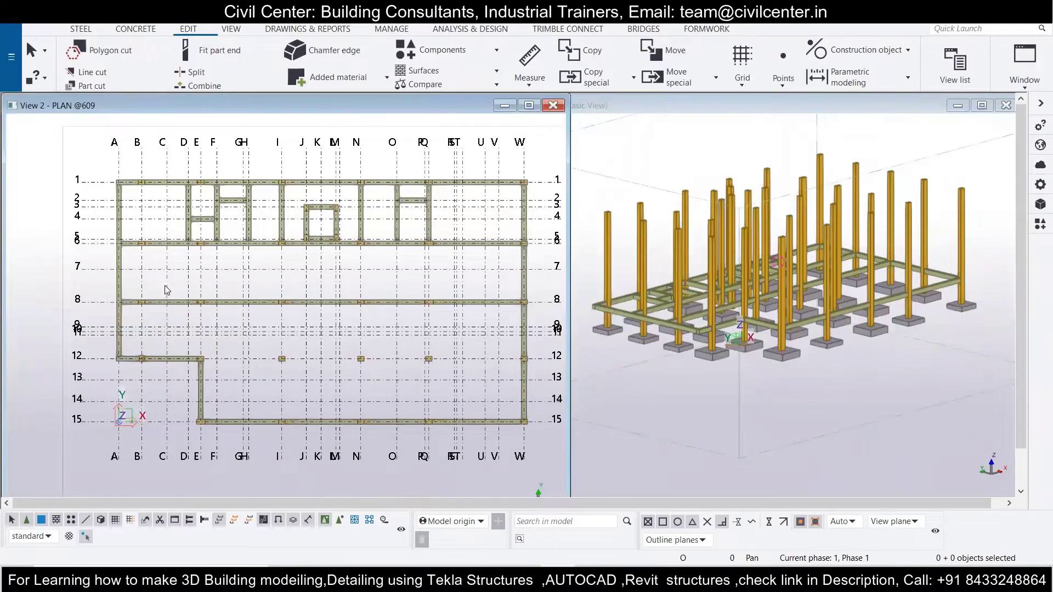
pyautogui.scroll(4, 463, 183)
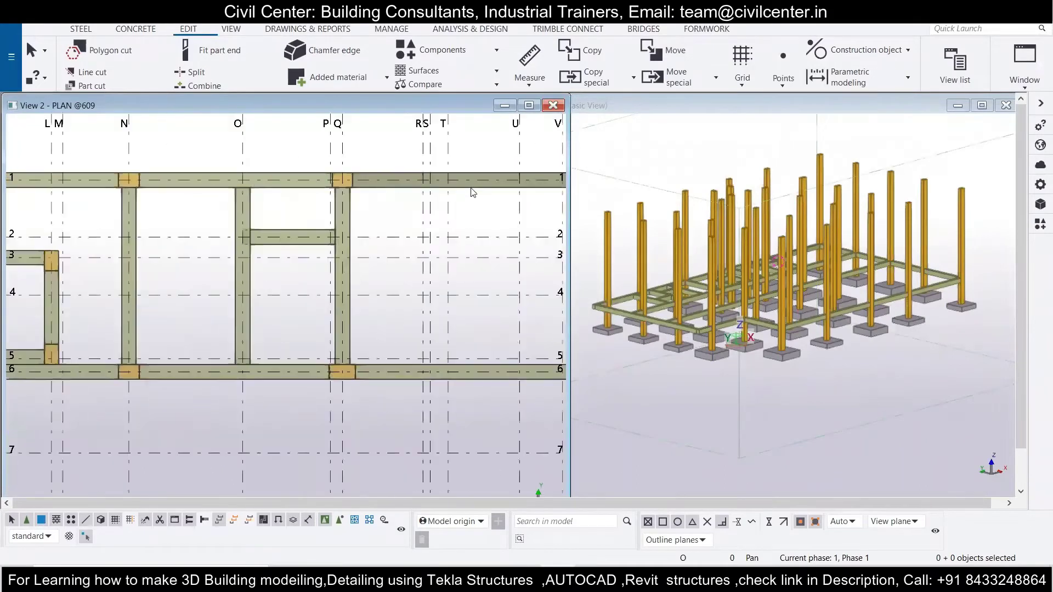
# - Stretch the short grid-2 beam so its end meets the grid Q beam
pyautogui.click(260, 250)
pyautogui.scroll(3, 259, 251)
pyautogui.scroll(-3, 305, 238)
pyautogui.scroll(2, 329, 238)
pyautogui.scroll(1, 372, 238)
pyautogui.moveTo(371, 238); pyautogui.dragTo(362, 262)
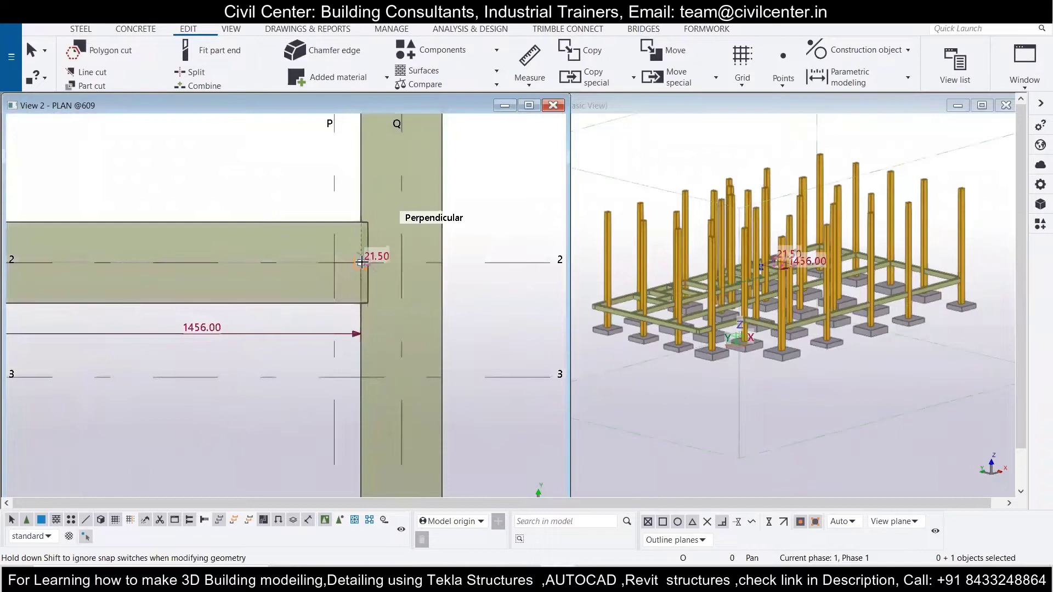
pyautogui.scroll(-5, 362, 262)
pyautogui.scroll(-3, 331, 296)
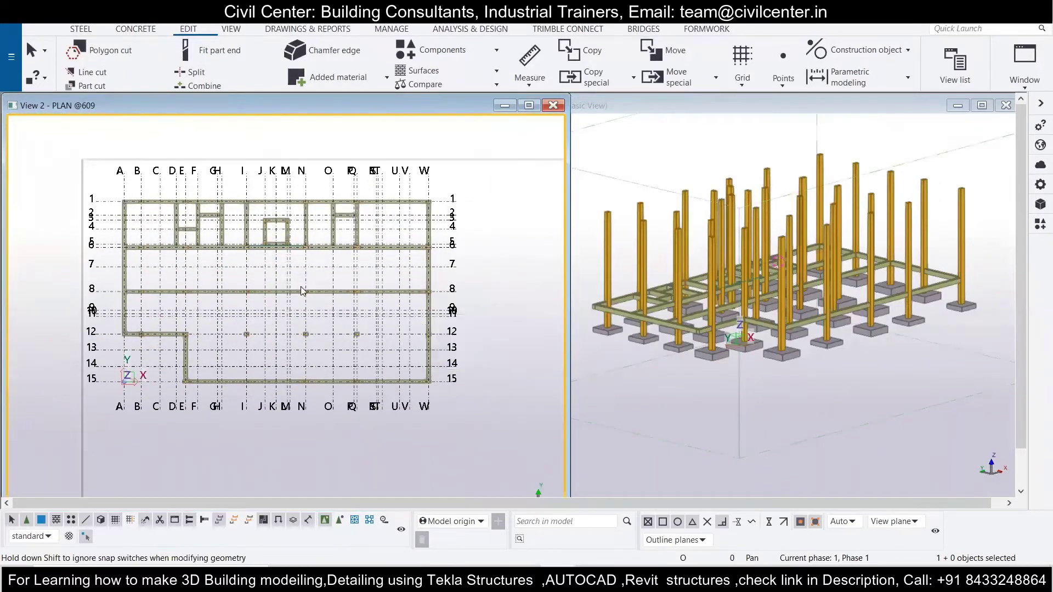
pyautogui.scroll(4, 145, 257)
pyautogui.click(135, 29)
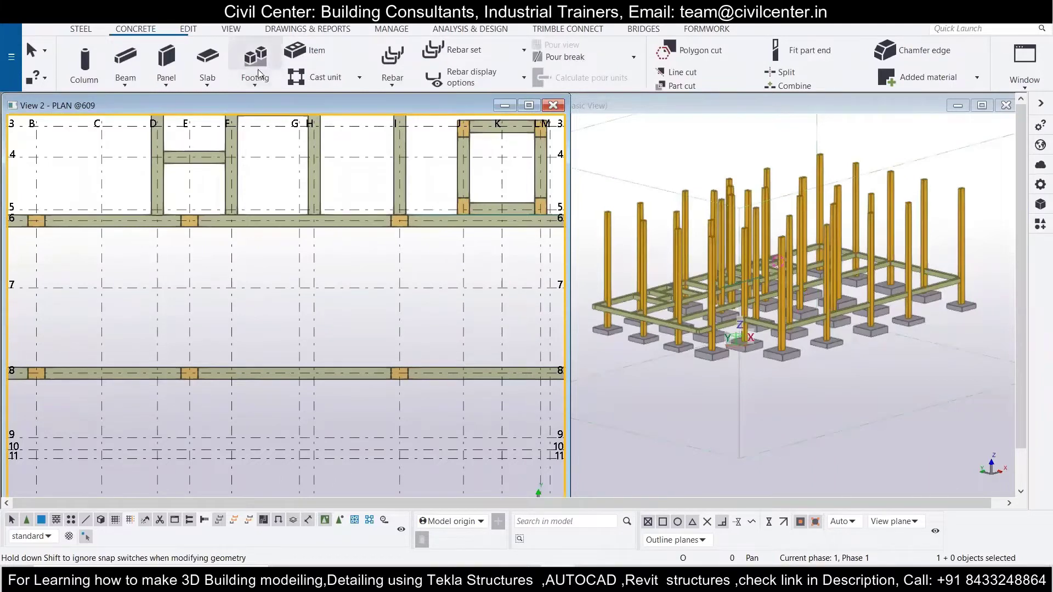
pyautogui.scroll(-3, 231, 244)
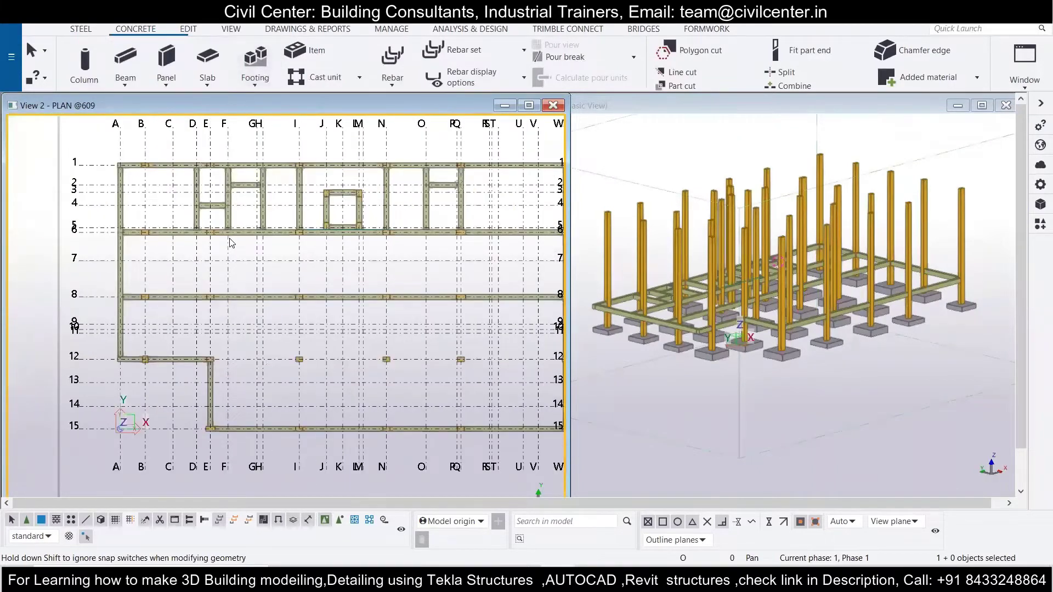
pyautogui.scroll(2, 231, 243)
pyautogui.scroll(2, 289, 216)
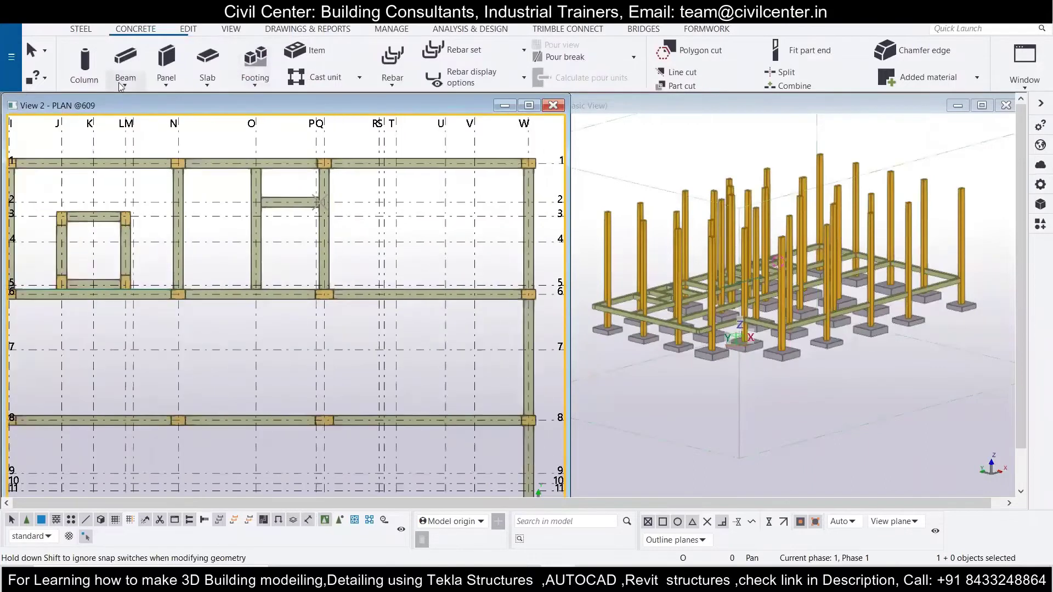
# - Open Tekla's concrete beam properties and window-select the entire AutoCAD plinth beam layout
pyautogui.click(125, 59)
pyautogui.click(1040, 187)
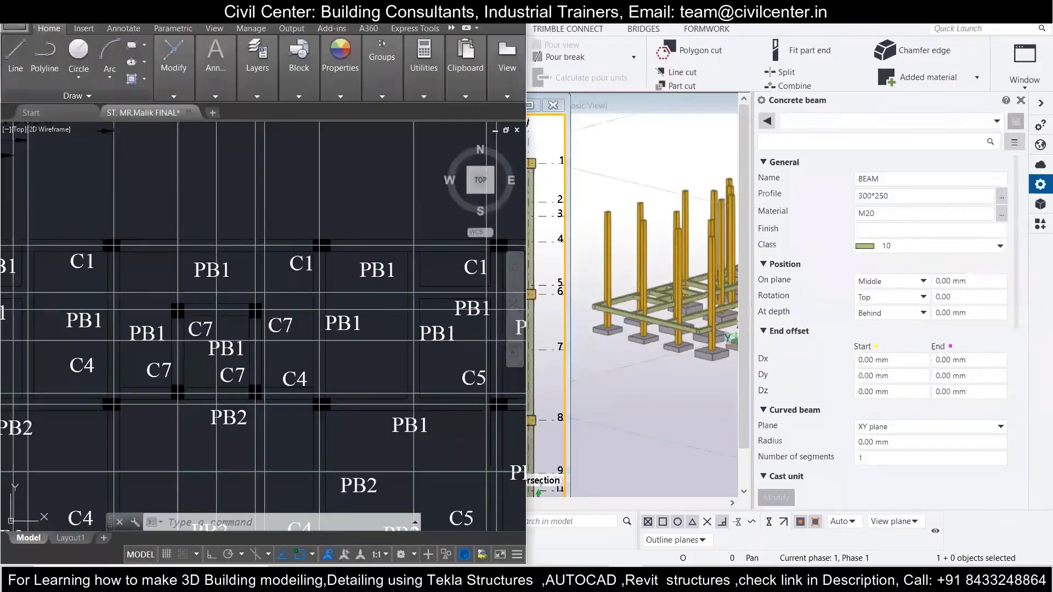
pyautogui.scroll(5, 295, 316)
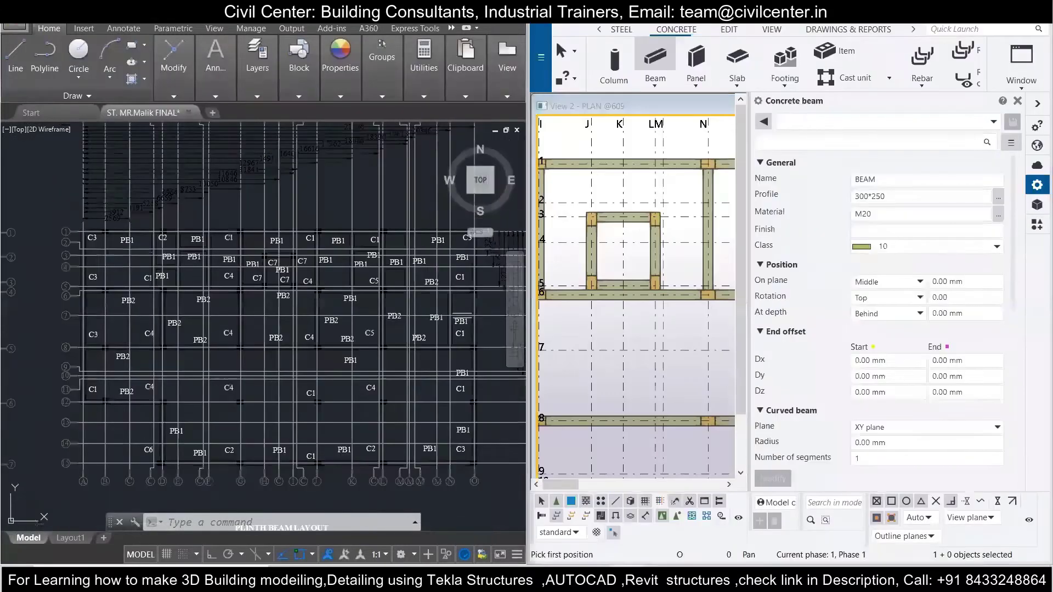
pyautogui.scroll(-2, 362, 246)
pyautogui.scroll(-2, 363, 247)
pyautogui.moveTo(398, 202); pyautogui.dragTo(102, 423)
pyautogui.moveTo(430, 466); pyautogui.dragTo(107, 257)
# - Move selected plan objects to the NETTHAY layer, then to the Columns layer
pyautogui.click(529, 91)
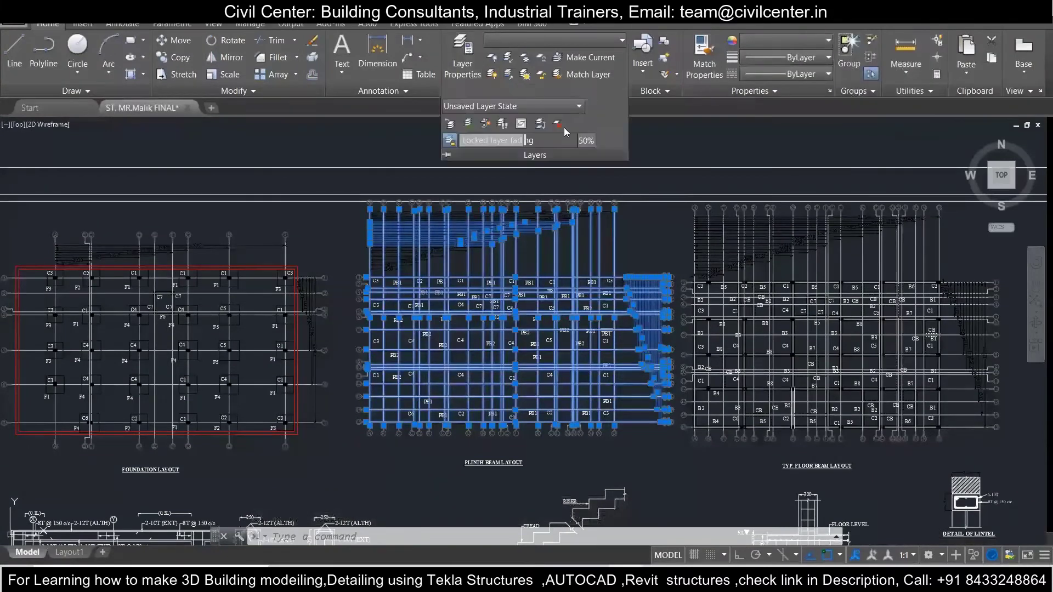
pyautogui.click(543, 40)
pyautogui.click(519, 134)
pyautogui.click(567, 376)
pyautogui.press('Escape')
pyautogui.scroll(3, 527, 346)
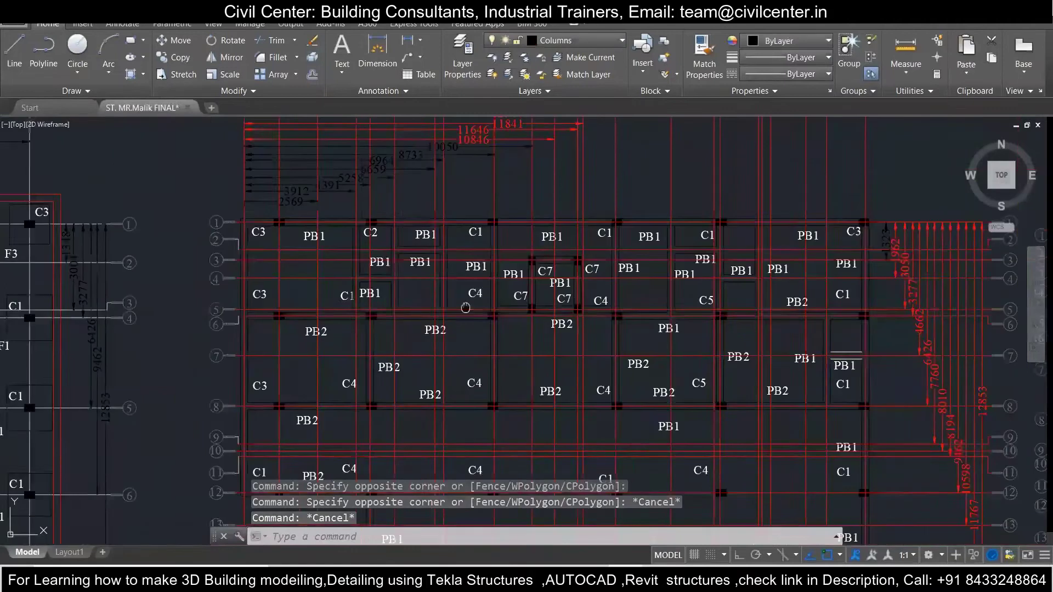
pyautogui.scroll(2, 436, 298)
pyautogui.scroll(-2, 630, 283)
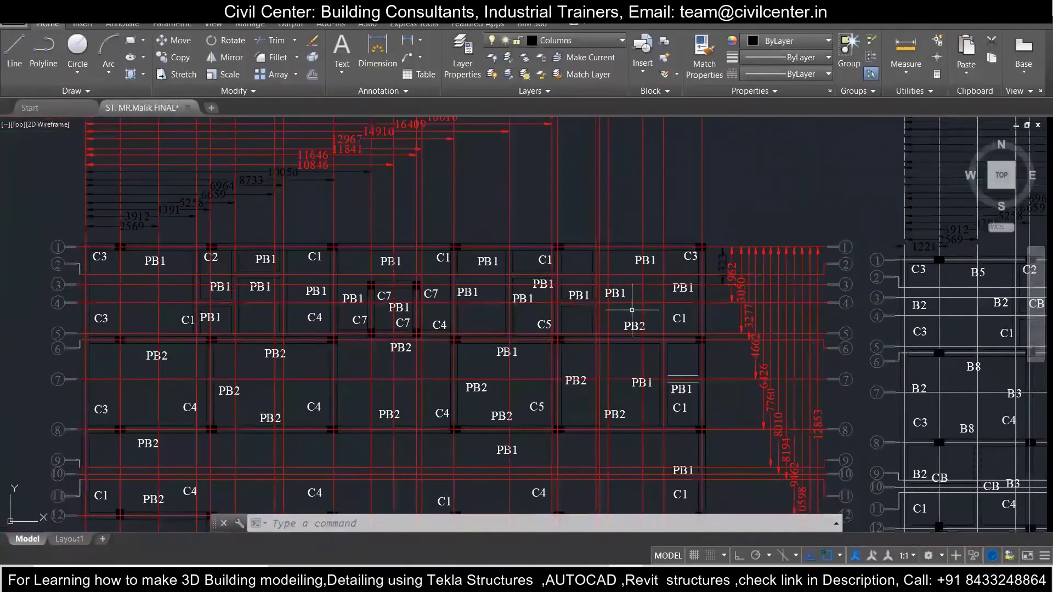
pyautogui.scroll(2, 636, 200)
pyautogui.scroll(-2, 636, 200)
pyautogui.click(282, 152)
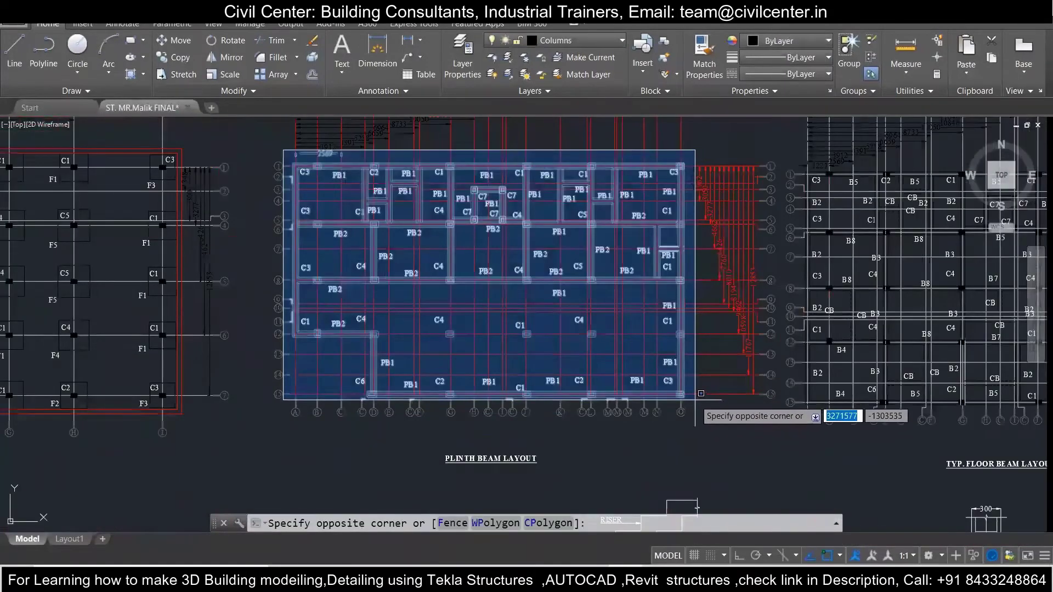
pyautogui.click(552, 41)
pyautogui.click(524, 247)
pyautogui.scroll(-3, 691, 434)
# - Move the selected plinth beam layout onto a hidden layer, dismissing the frozen-layer notice
pyautogui.click(354, 386)
pyautogui.click(741, 122)
pyautogui.click(552, 40)
pyautogui.click(594, 171)
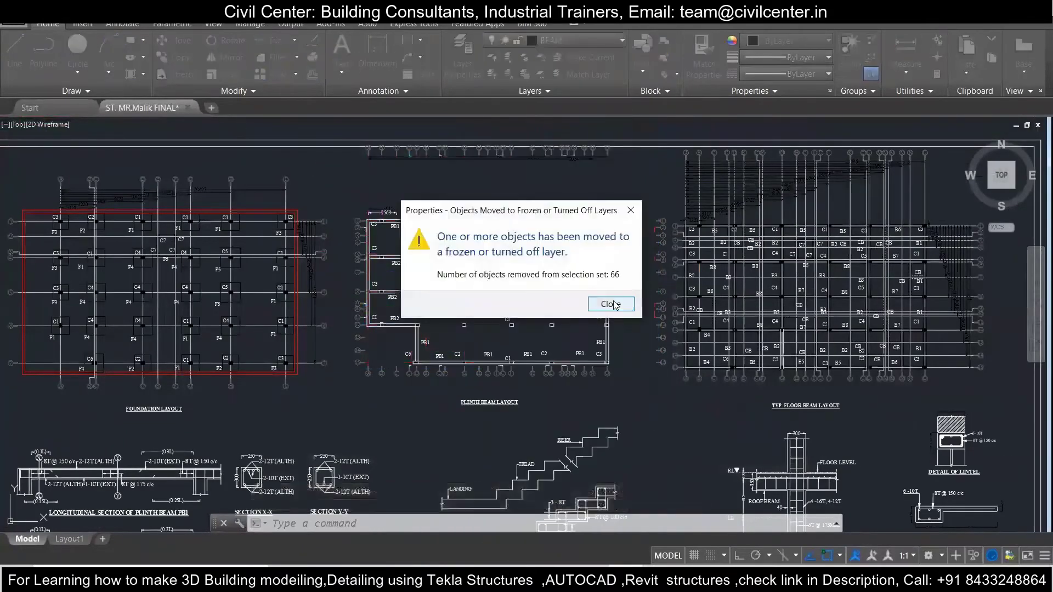
pyautogui.click(615, 305)
# - Turn off the BEAM layer, then undo the last two layer changes
pyautogui.click(552, 45)
pyautogui.click(501, 203)
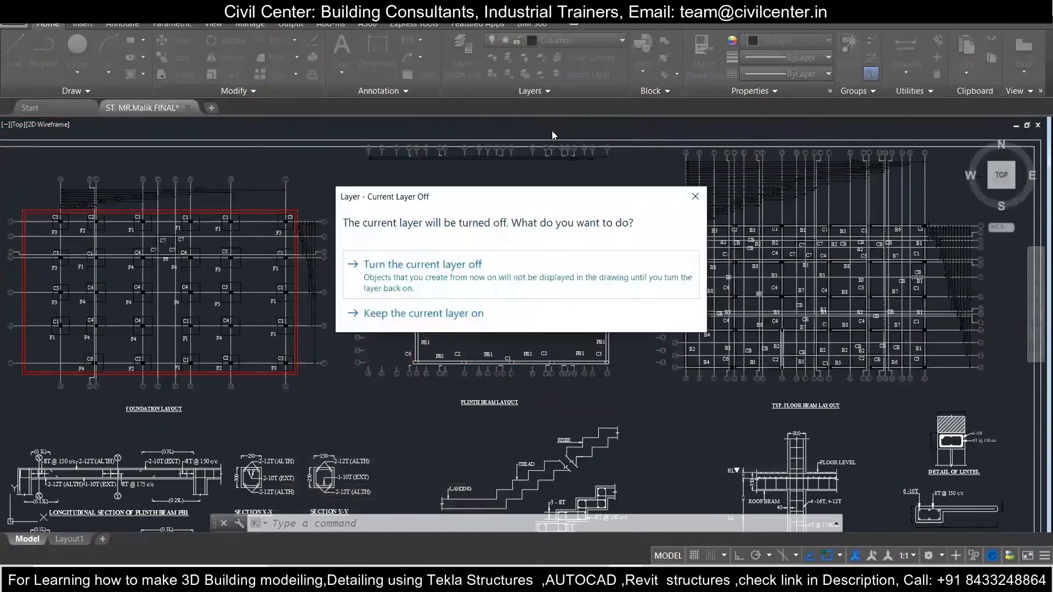
pyautogui.click(417, 321)
pyautogui.scroll(-2, 354, 295)
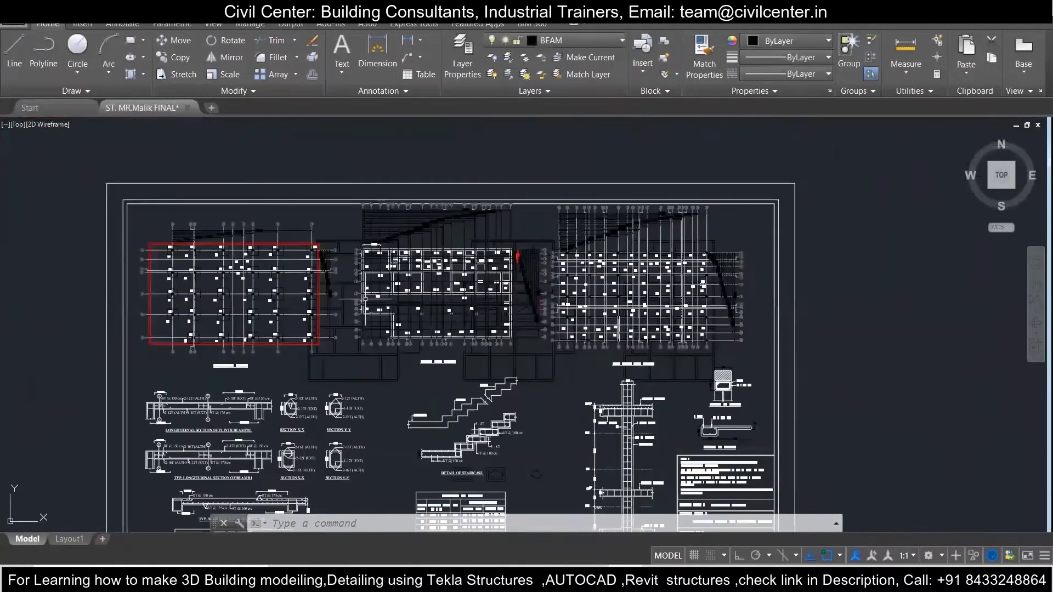
pyautogui.click(551, 41)
pyautogui.click(500, 200)
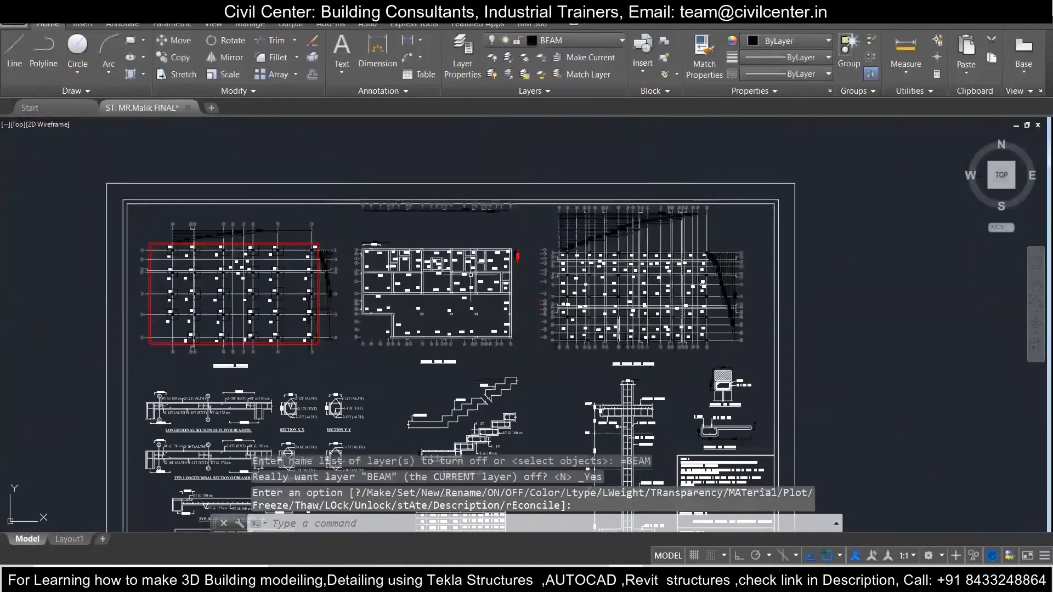
pyautogui.hotkey('ctrl', 'z')
pyautogui.hotkey('ctrl', 'z')
pyautogui.hotkey('ctrl', 'z')
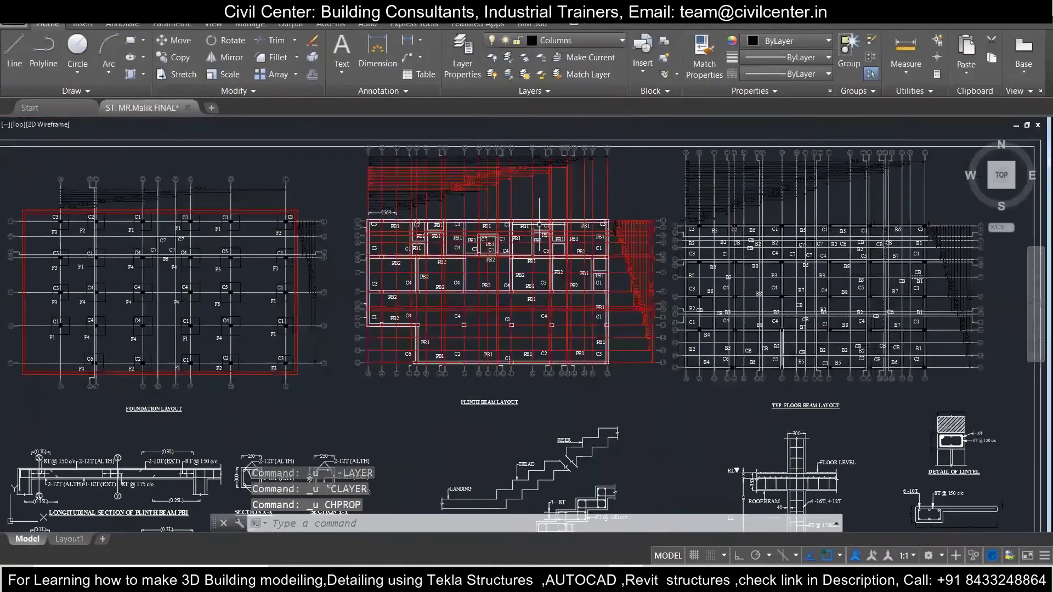
pyautogui.hotkey('ctrl', 'z')
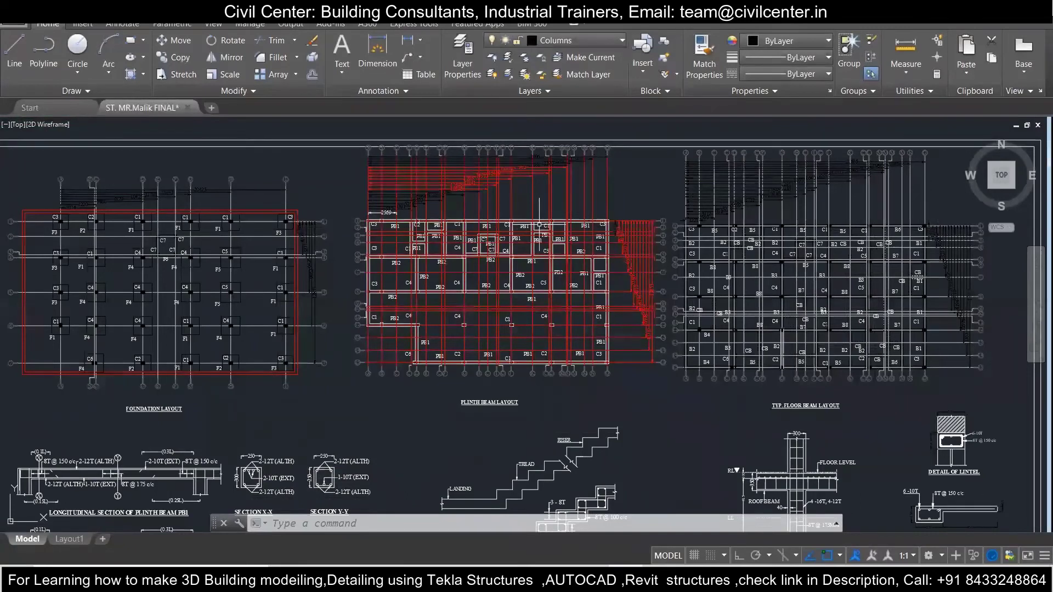
pyautogui.scroll(3, 540, 224)
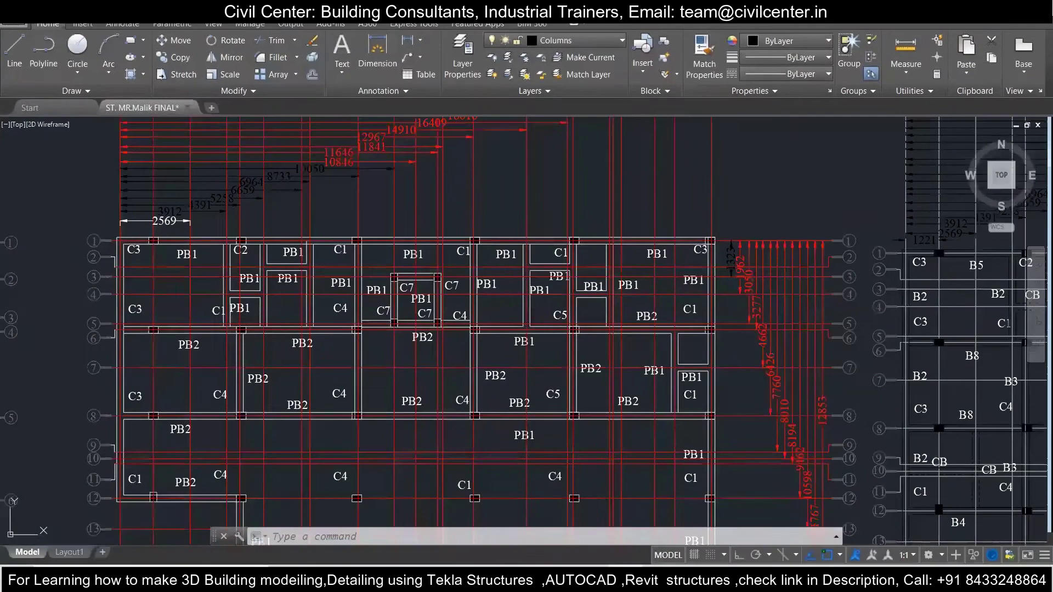
pyautogui.scroll(-2, 569, 274)
pyautogui.scroll(-2, 570, 274)
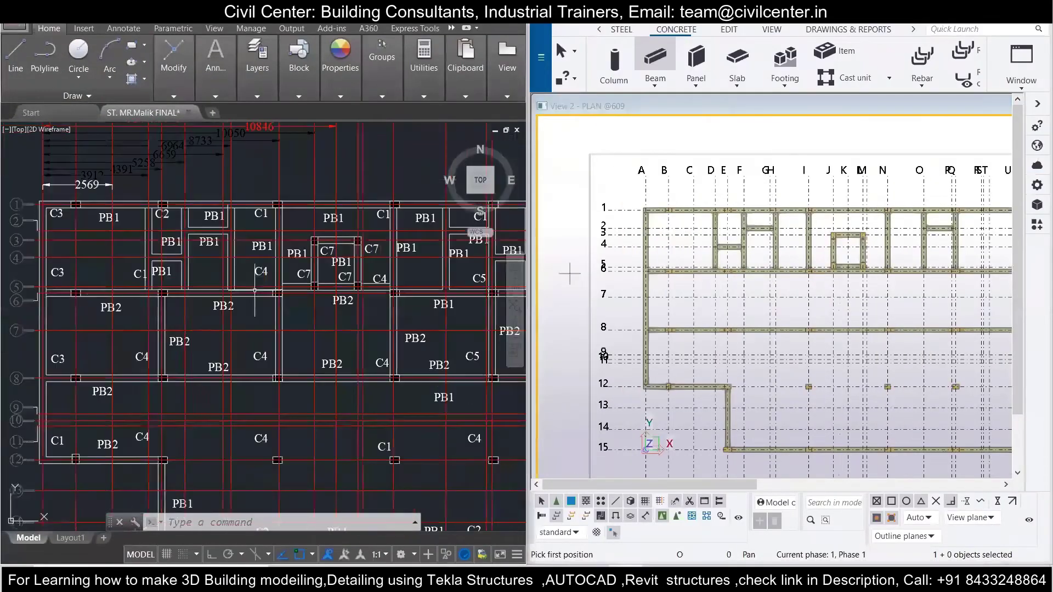
# - Add a grid 4 beam from PQ to R/S and an R/S beam from grid 1 to 6
pyautogui.moveTo(569, 274); pyautogui.dragTo(545, 355, button='middle')
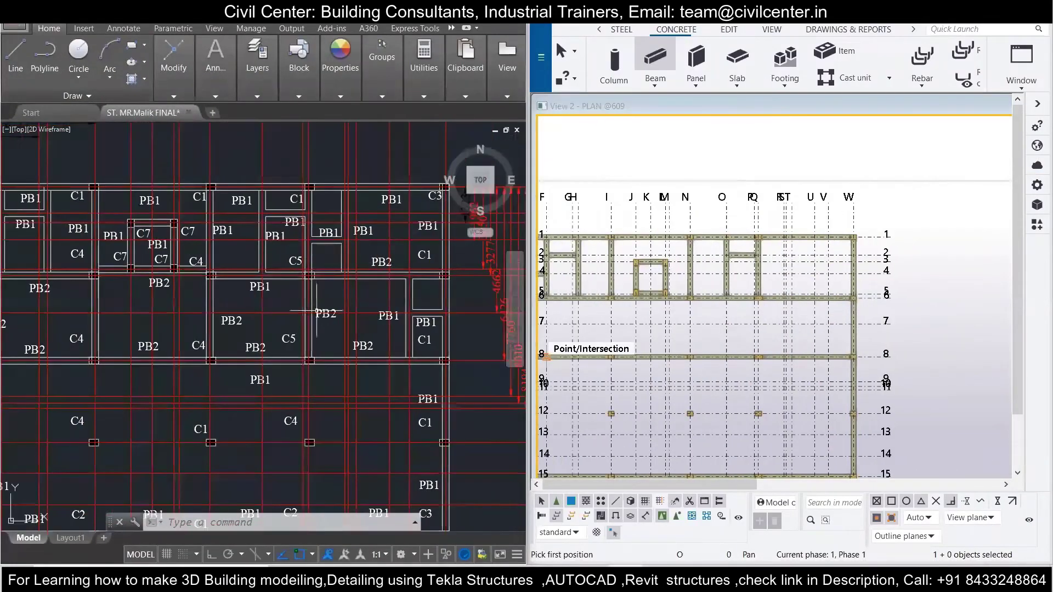
pyautogui.scroll(2, 724, 247)
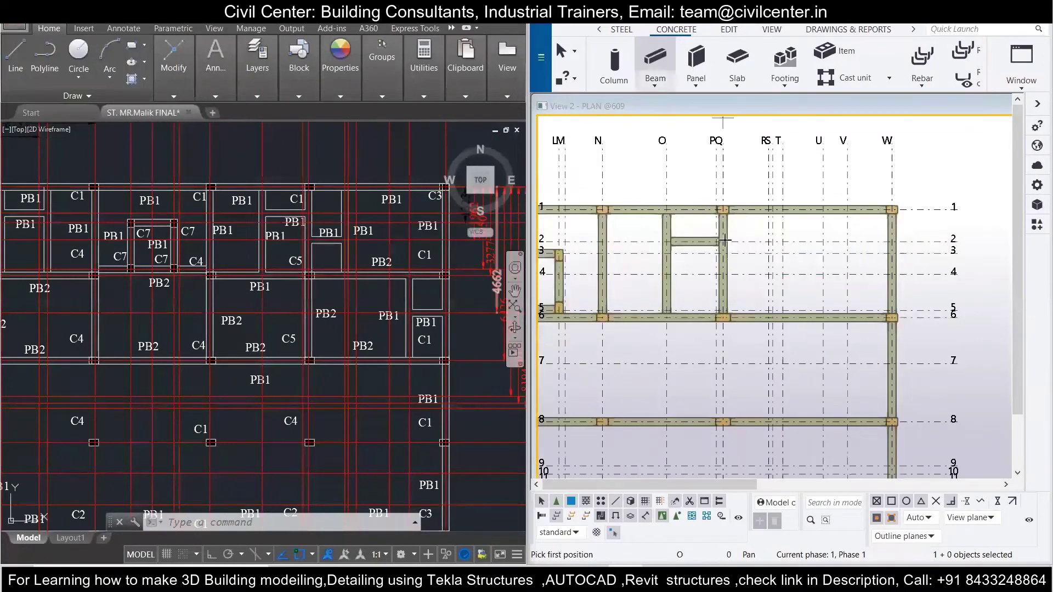
pyautogui.click(767, 274)
pyautogui.click(722, 273)
pyautogui.scroll(2, 758, 307)
pyautogui.click(759, 308)
pyautogui.scroll(2, 758, 307)
pyautogui.scroll(-3, 752, 301)
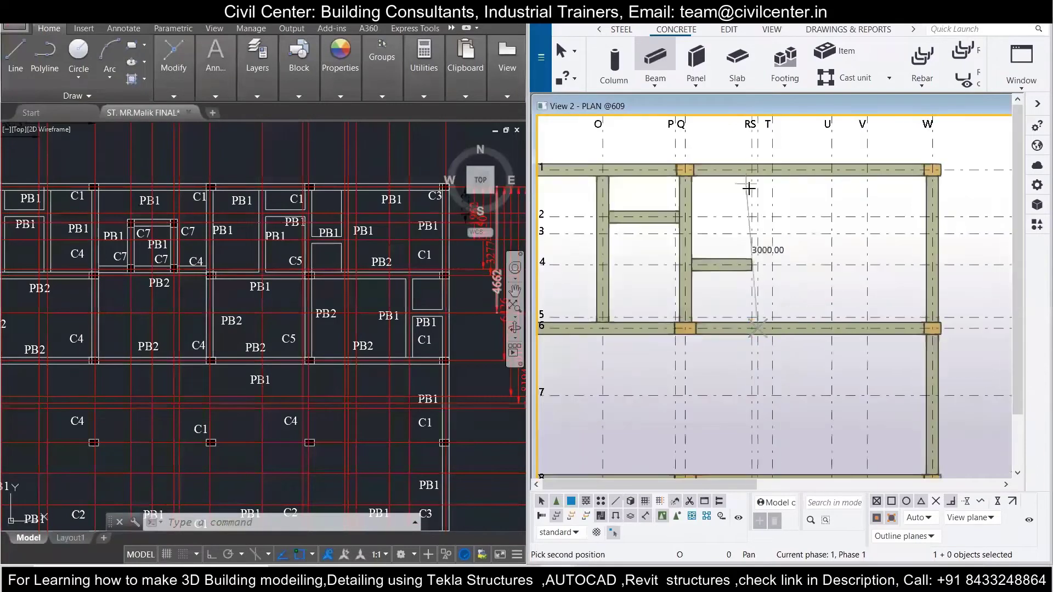
pyautogui.click(761, 179)
# - Add a grid 7 beam from W to V, plus V and PQ beams from grid 6 to 8
pyautogui.moveTo(752, 272); pyautogui.dragTo(677, 190, button='middle')
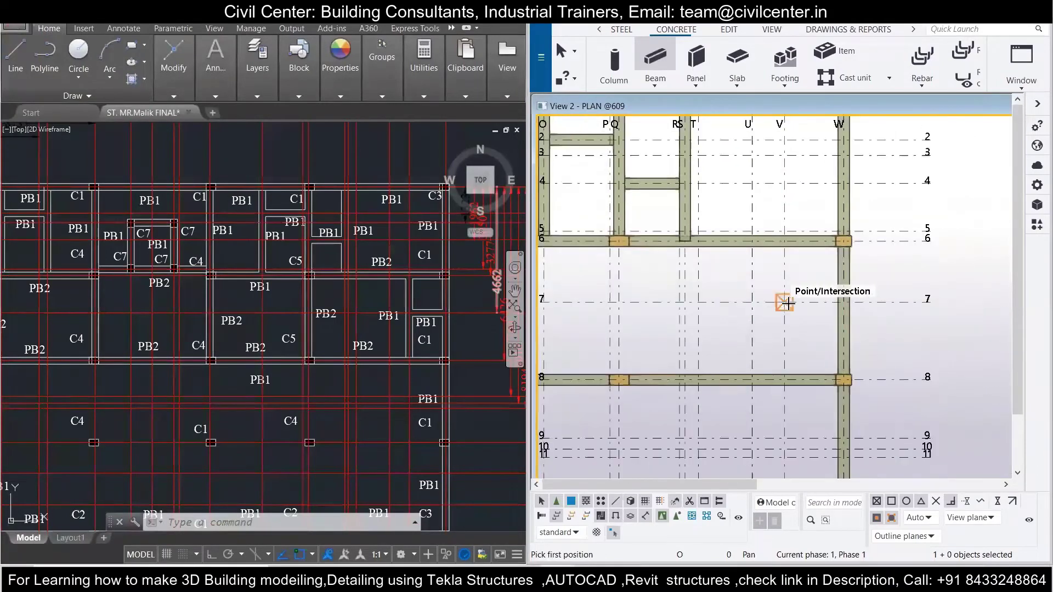
pyautogui.click(839, 301)
pyautogui.click(784, 302)
pyautogui.click(784, 241)
pyautogui.click(784, 379)
pyautogui.click(618, 241)
pyautogui.click(619, 379)
# - Add beams along grids N and I between grids 6 and 8
pyautogui.moveTo(709, 349); pyautogui.dragTo(713, 218, button='middle')
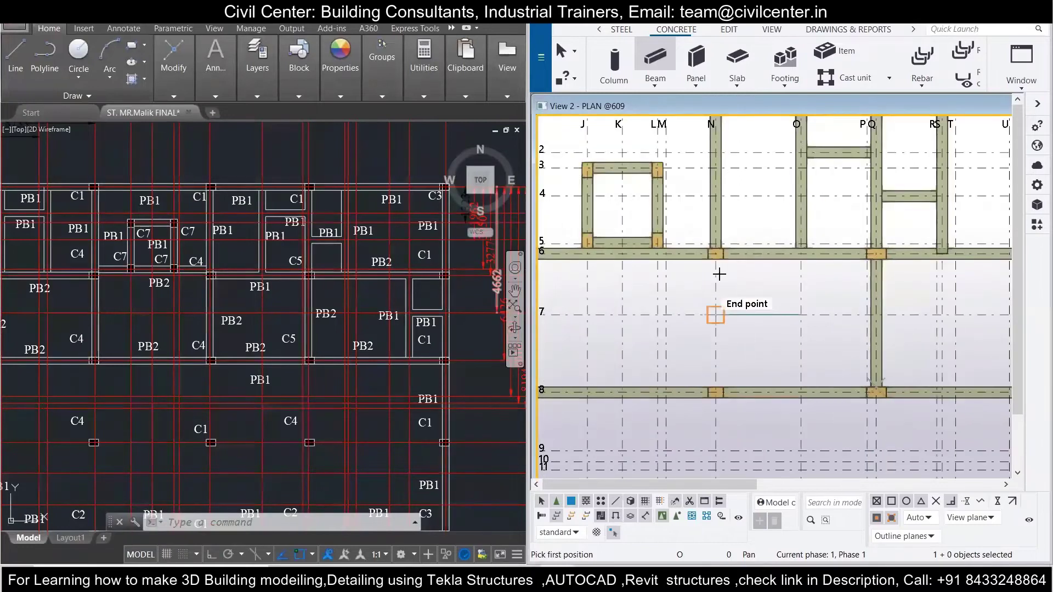
pyautogui.scroll(3, 715, 386)
pyautogui.click(716, 387)
pyautogui.scroll(-5, 716, 388)
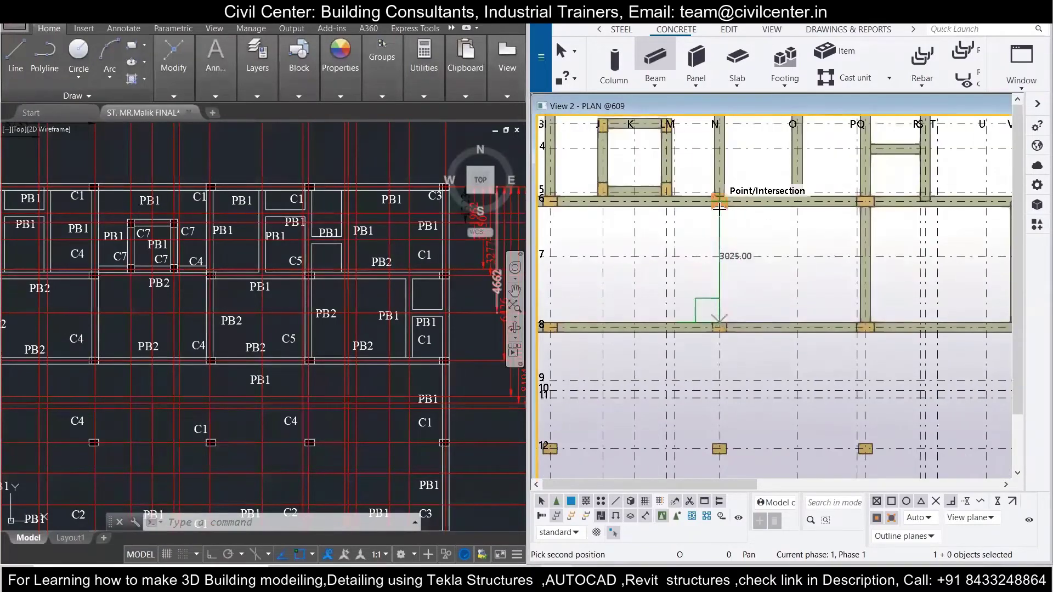
pyautogui.click(719, 202)
pyautogui.scroll(-3, 728, 286)
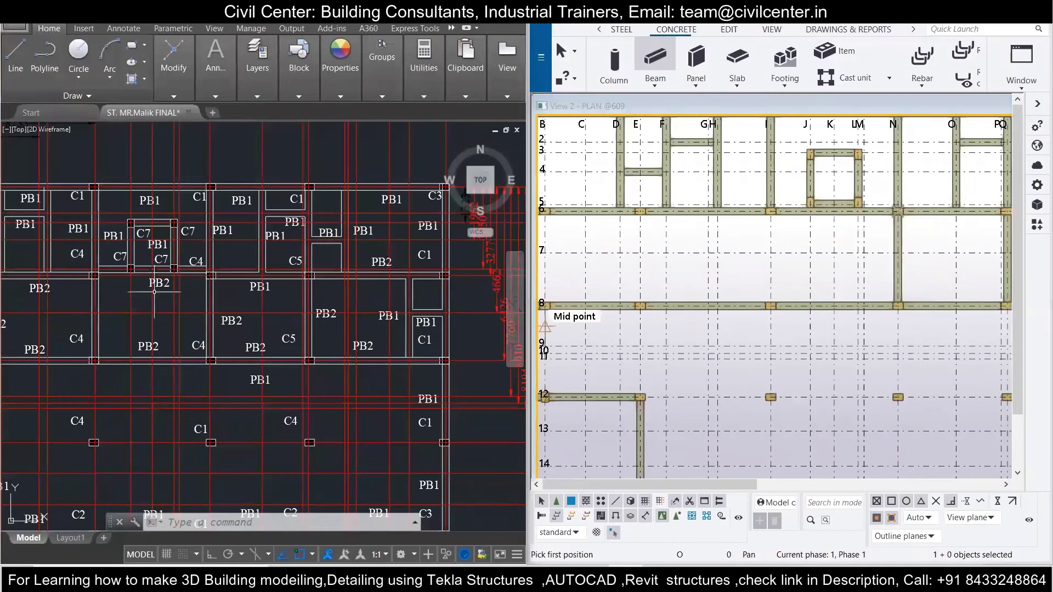
pyautogui.scroll(-2, 778, 292)
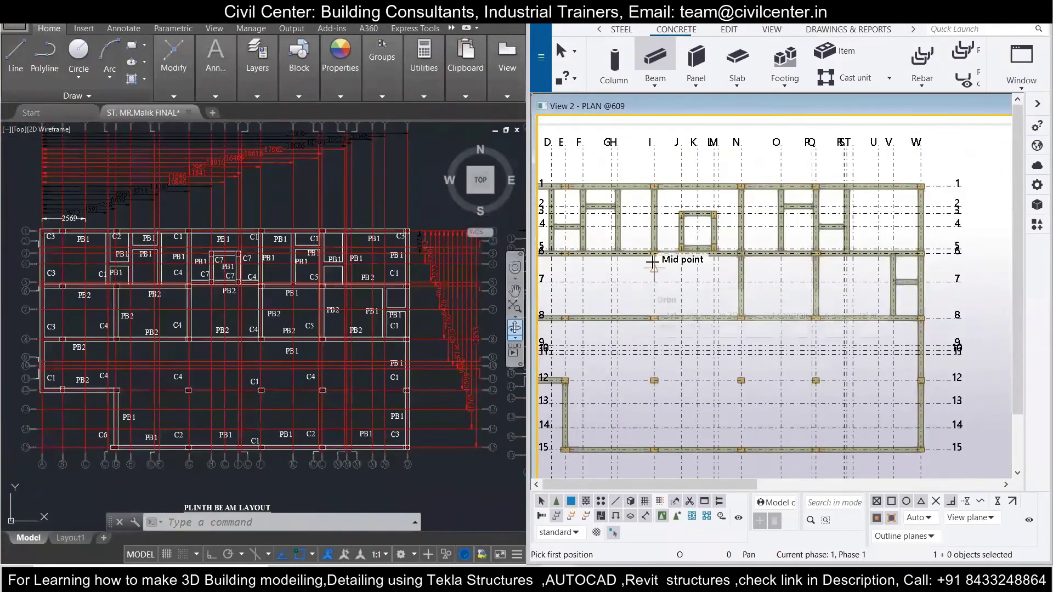
pyautogui.scroll(3, 653, 259)
pyautogui.click(665, 238)
pyautogui.scroll(-1, 665, 238)
pyautogui.click(661, 397)
# - Add two more beams around grids 6–8 in the A–H area, then finish beam placement
pyautogui.moveTo(659, 397); pyautogui.dragTo(905, 404, button='middle')
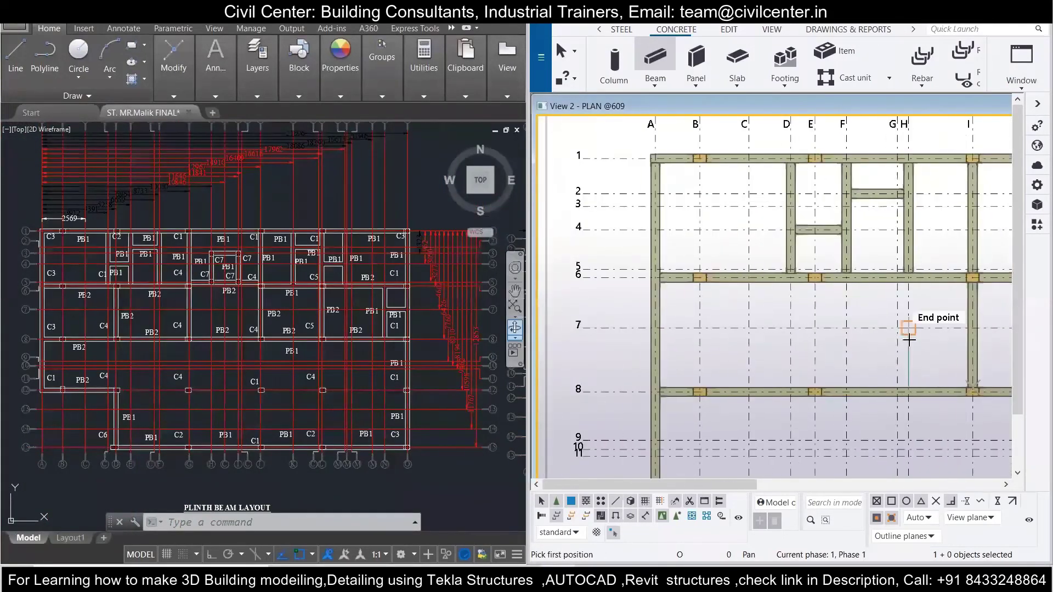
pyautogui.click(812, 271)
pyautogui.scroll(1, 805, 404)
pyautogui.click(812, 433)
pyautogui.scroll(-1, 787, 324)
pyautogui.scroll(-2, 787, 325)
pyautogui.scroll(3, 705, 360)
pyautogui.click(717, 430)
pyautogui.scroll(2, 709, 258)
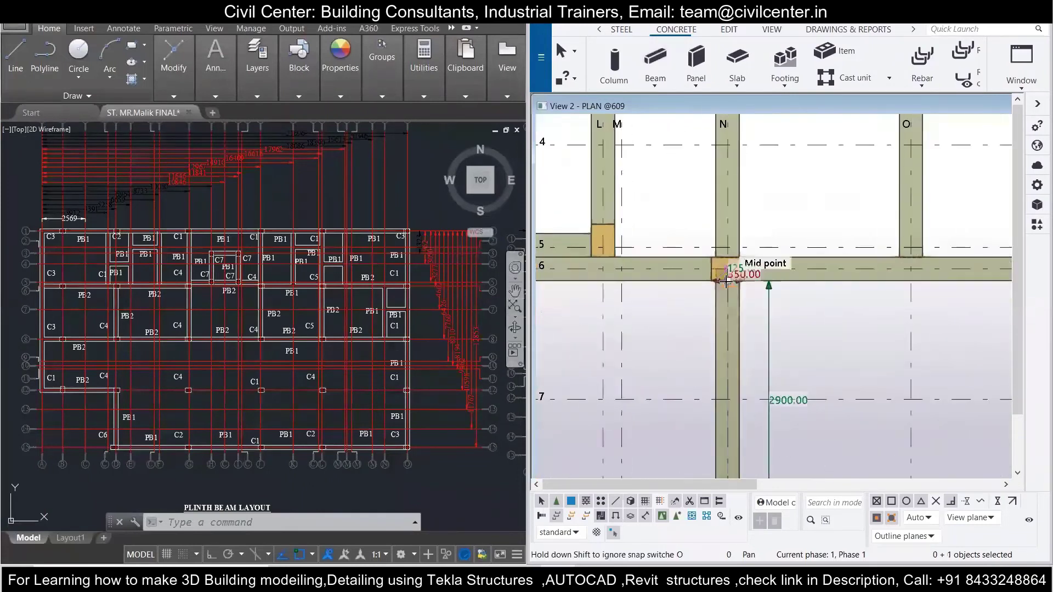
pyautogui.click(767, 321)
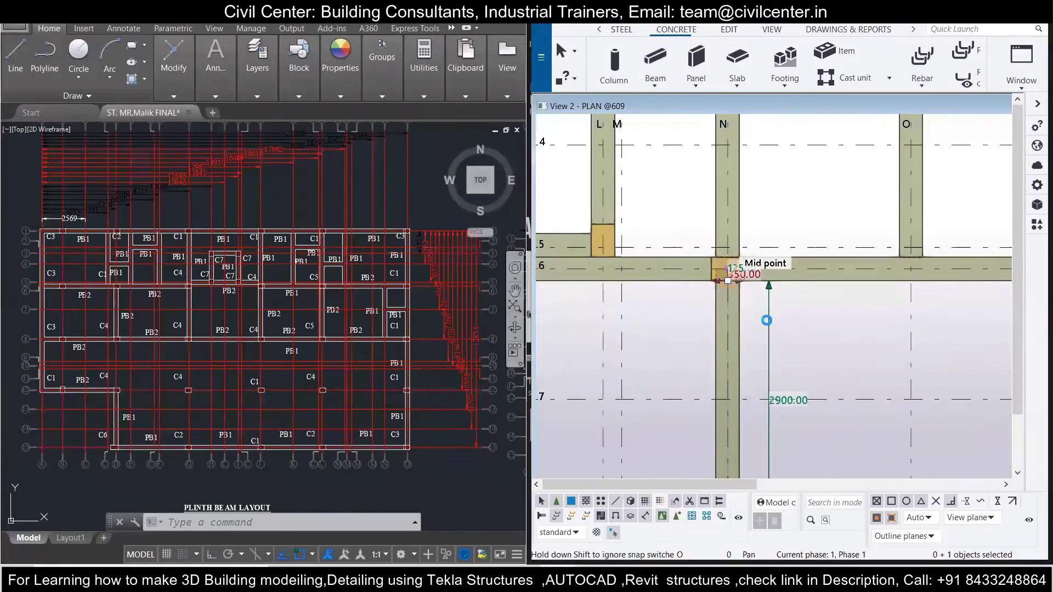
pyautogui.scroll(-2, 766, 321)
pyautogui.scroll(2, 589, 273)
pyautogui.scroll(-1, 589, 273)
pyautogui.scroll(2, 707, 300)
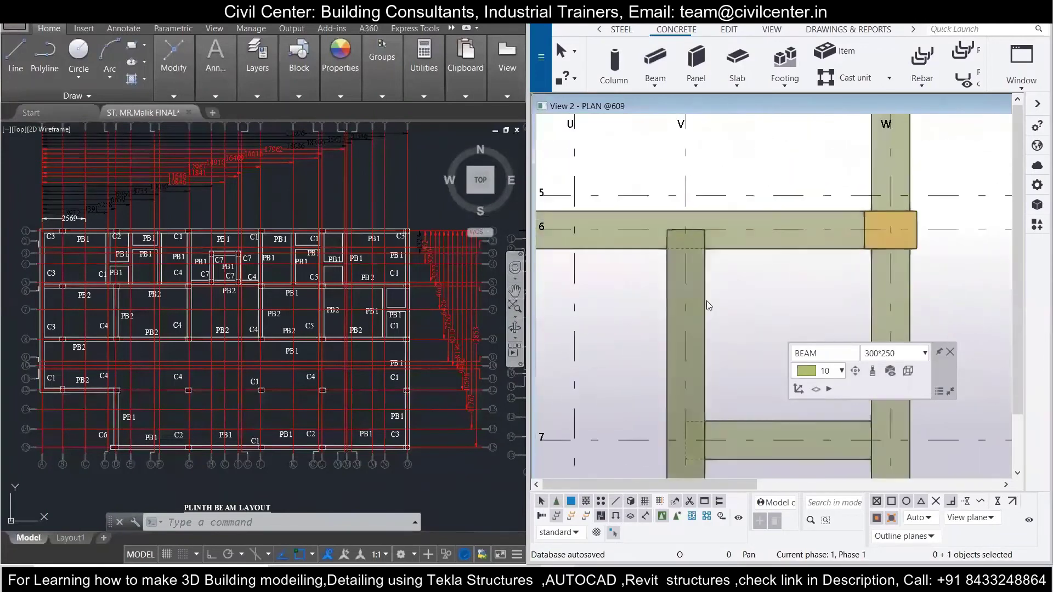
pyautogui.press('Escape')
pyautogui.scroll(-10, 816, 254)
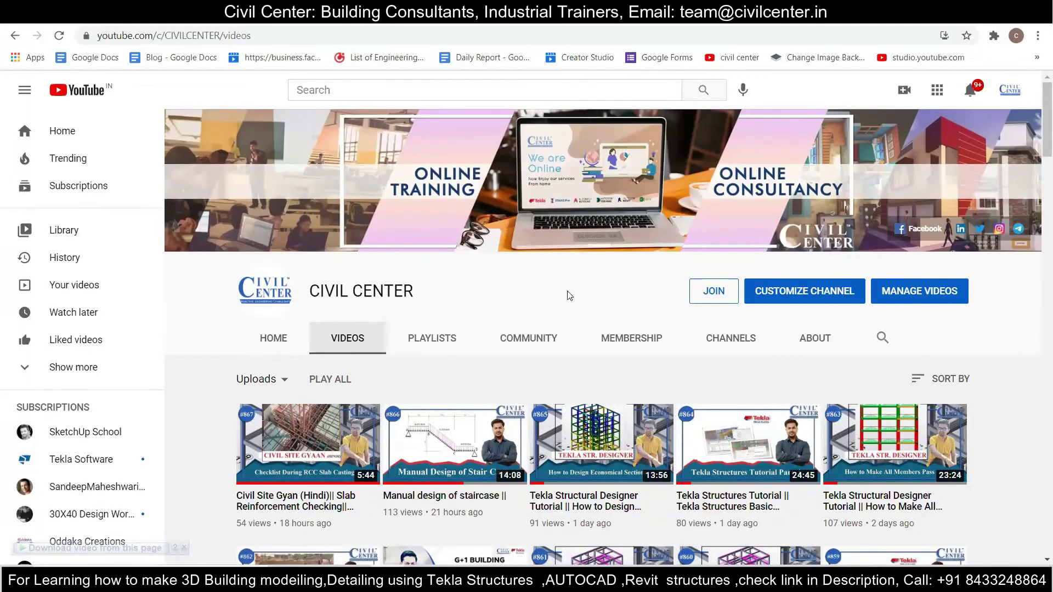
pyautogui.scroll(-2, 565, 296)
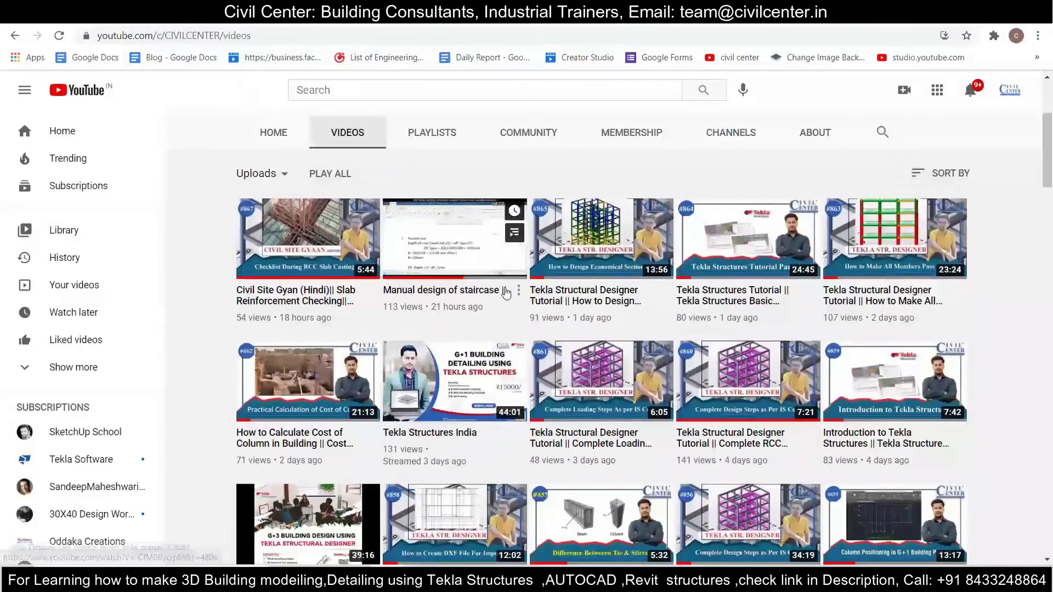
pyautogui.scroll(-4, 506, 282)
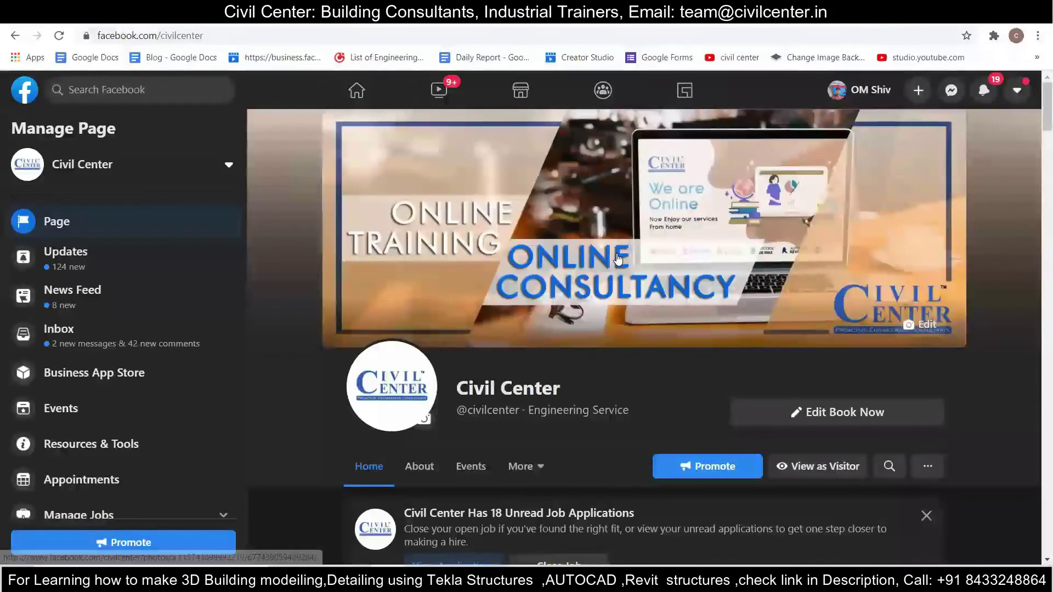
pyautogui.scroll(-5, 618, 260)
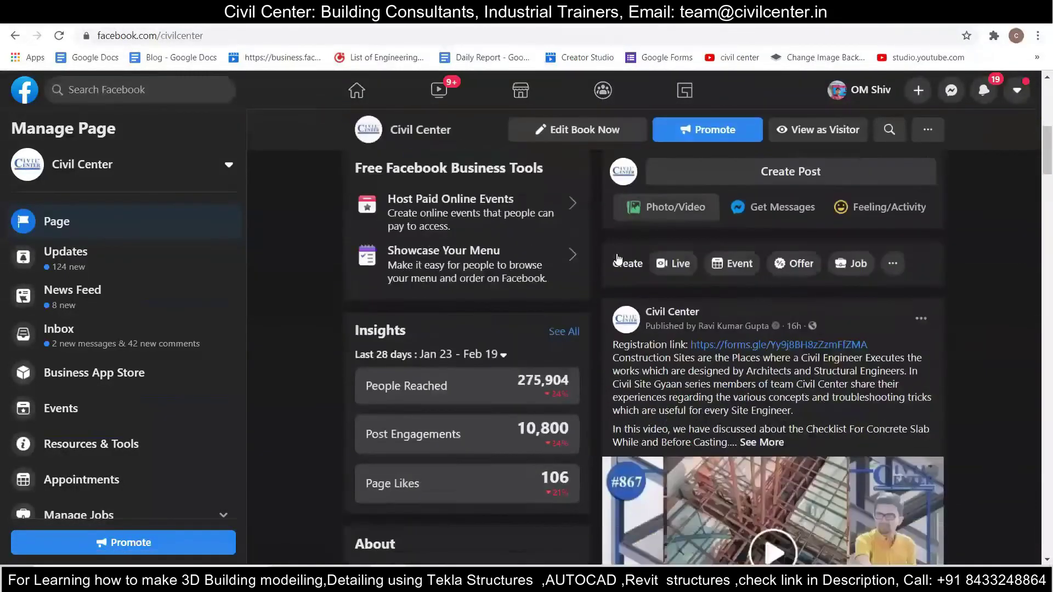
pyautogui.scroll(-2, 618, 260)
pyautogui.scroll(-3, 618, 260)
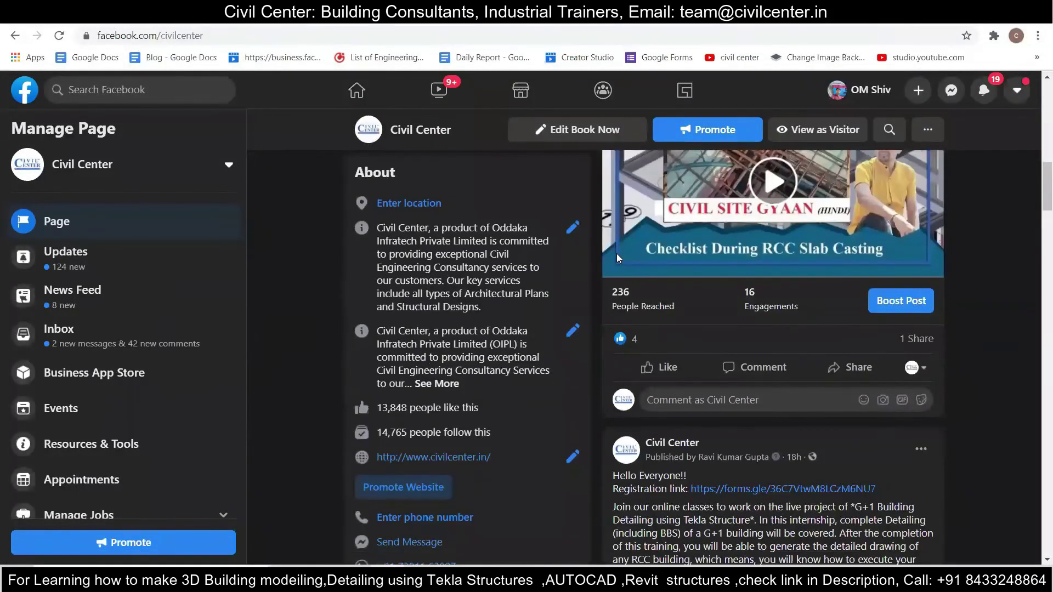
pyautogui.scroll(-4, 618, 259)
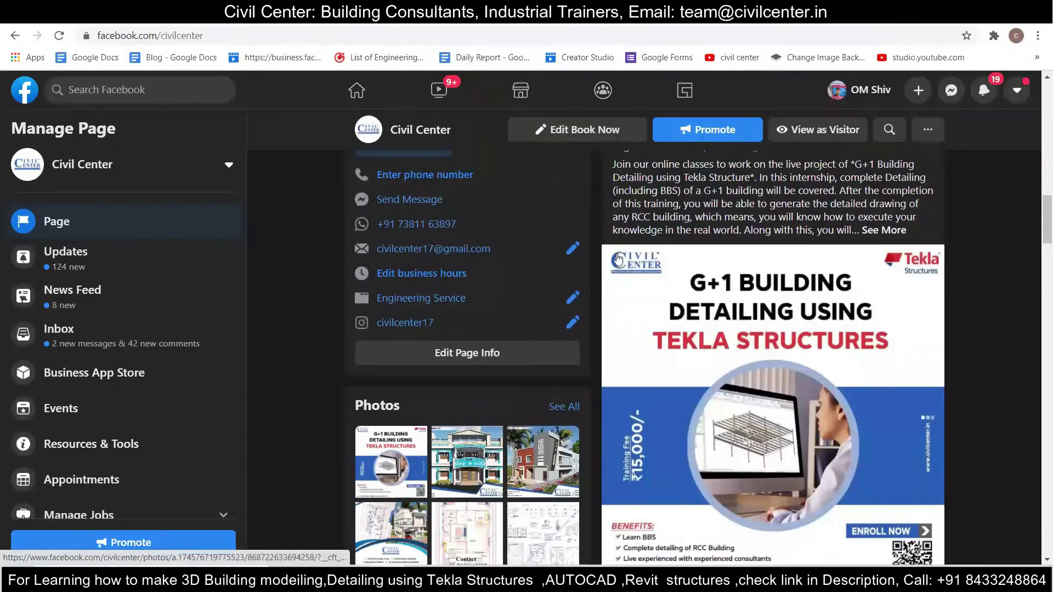
pyautogui.scroll(-1, 704, 183)
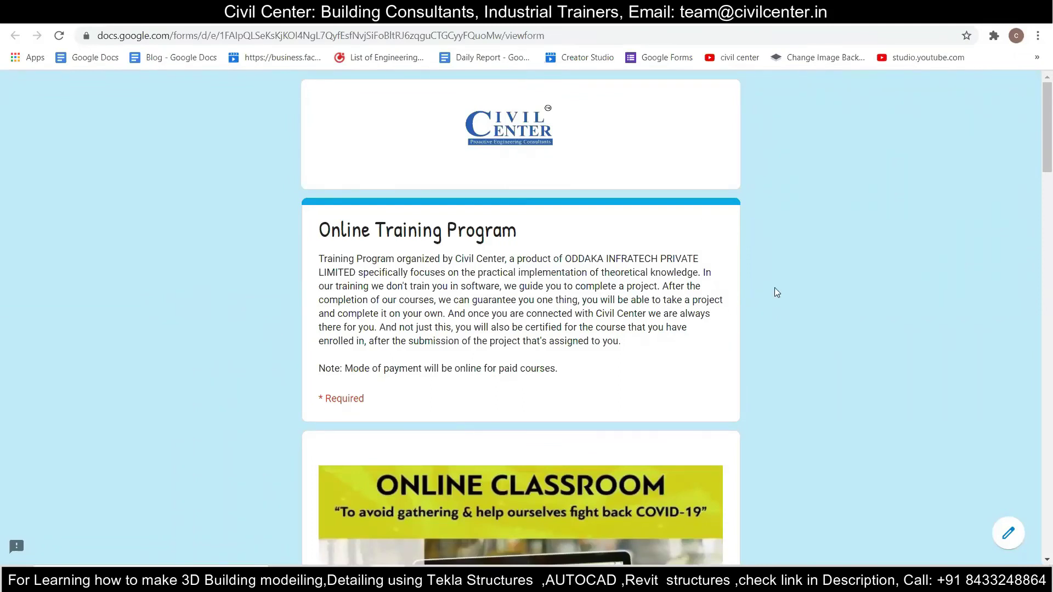
pyautogui.scroll(-1, 774, 293)
pyautogui.scroll(-2, 775, 292)
pyautogui.scroll(-2, 774, 292)
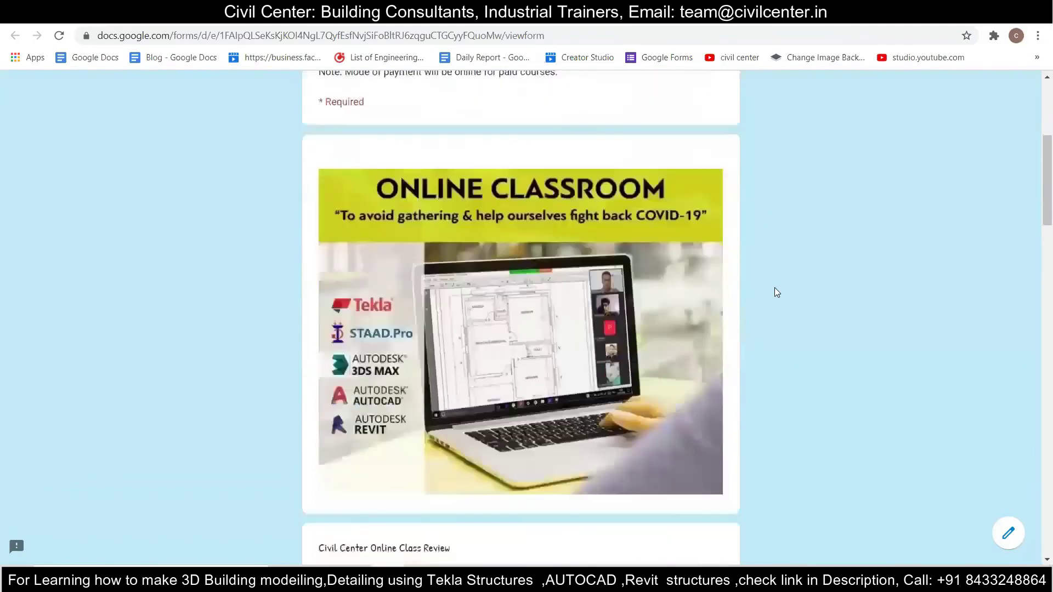
pyautogui.scroll(-2, 774, 292)
pyautogui.scroll(-1, 774, 292)
pyautogui.scroll(-2, 773, 292)
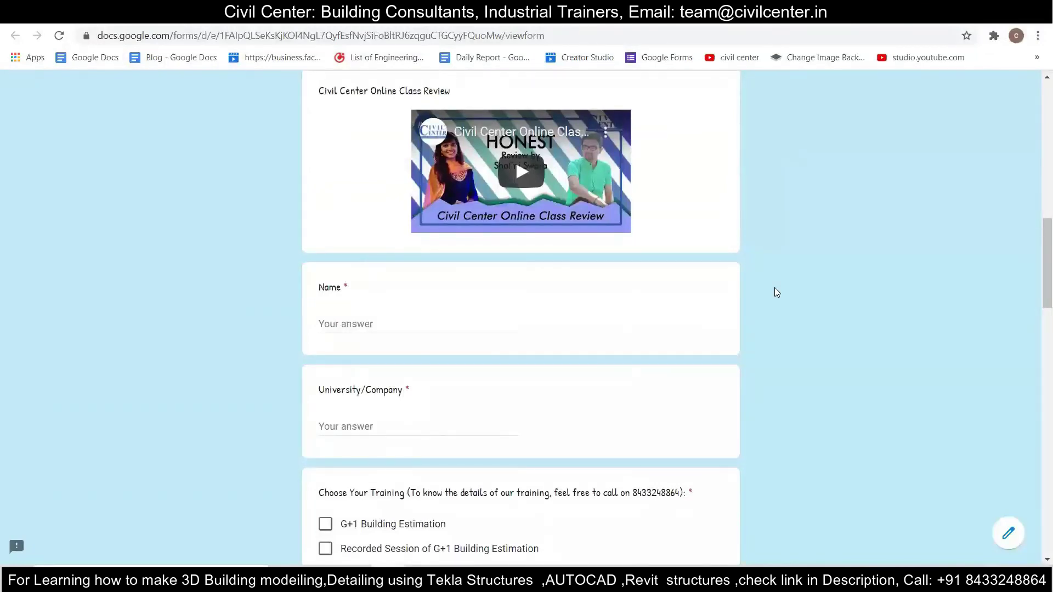
pyautogui.scroll(-1, 773, 292)
pyautogui.scroll(-3, 774, 292)
pyautogui.scroll(-3, 774, 292)
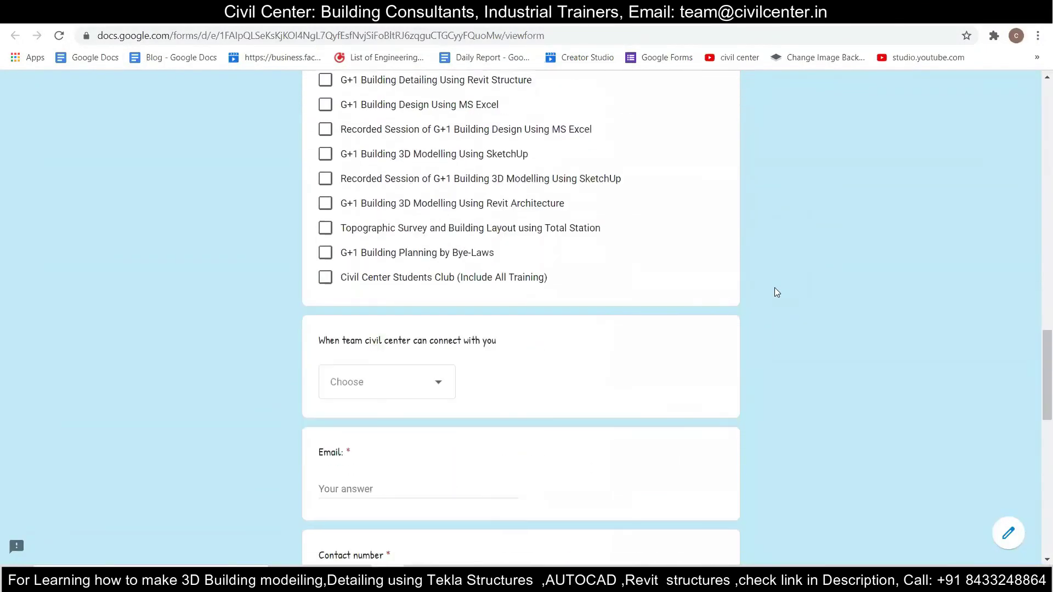
pyautogui.scroll(-1, 774, 292)
pyautogui.scroll(-1, 774, 291)
pyautogui.scroll(-2, 774, 292)
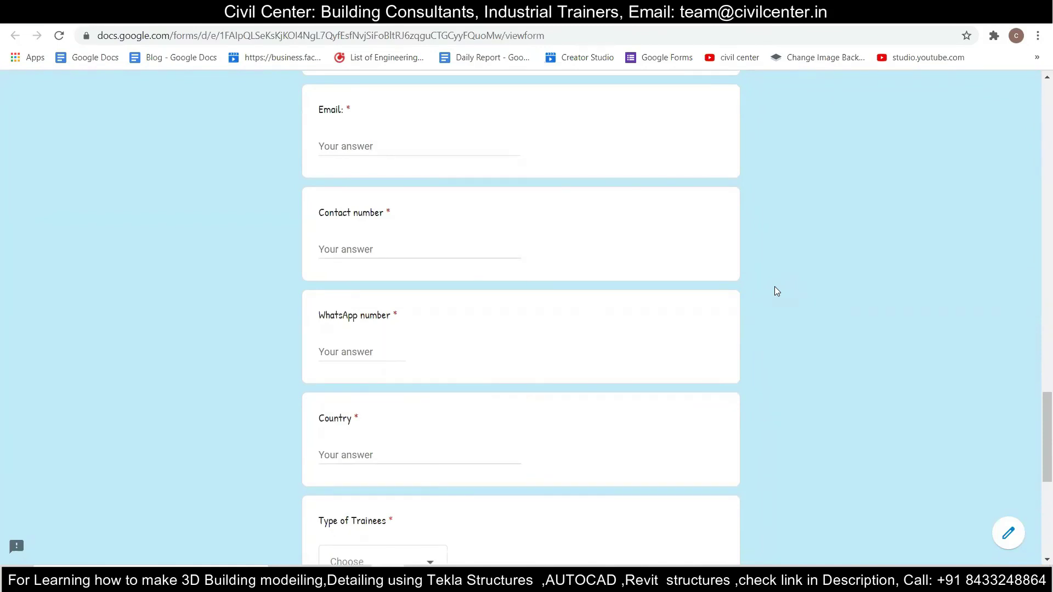
pyautogui.scroll(-1, 775, 292)
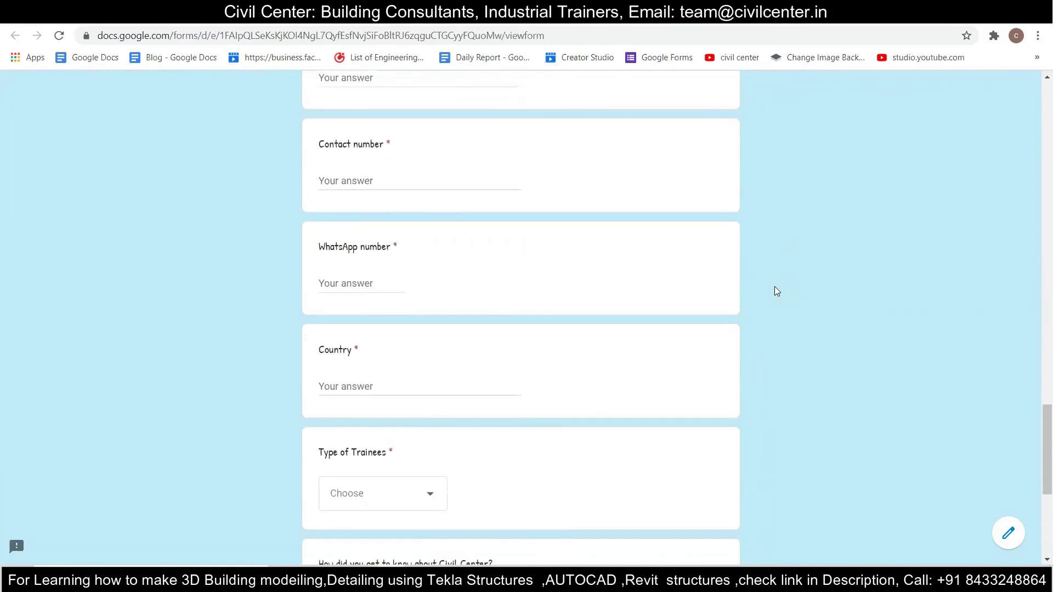
pyautogui.scroll(-2, 773, 292)
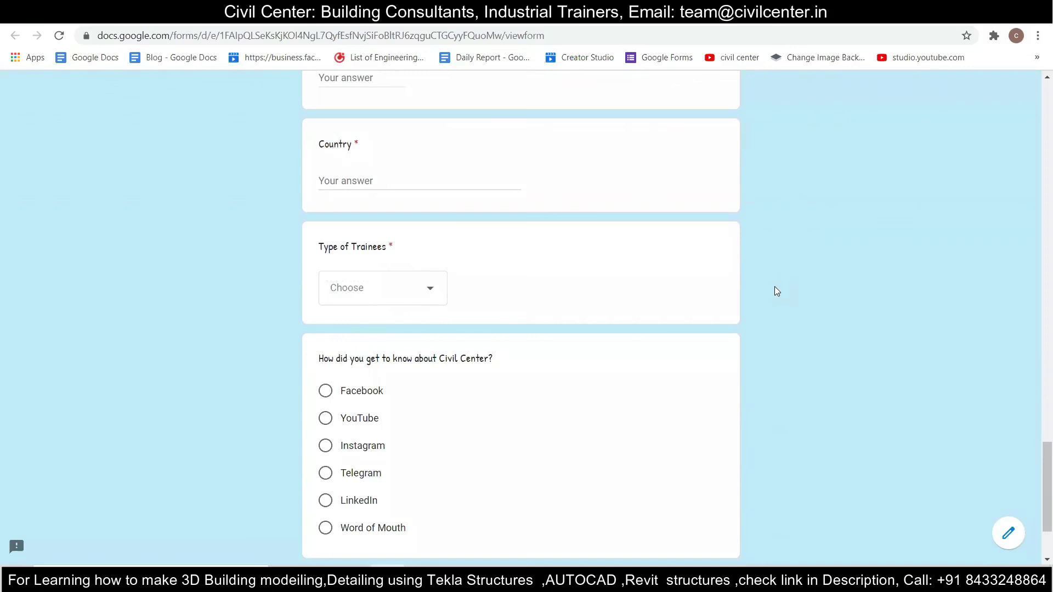